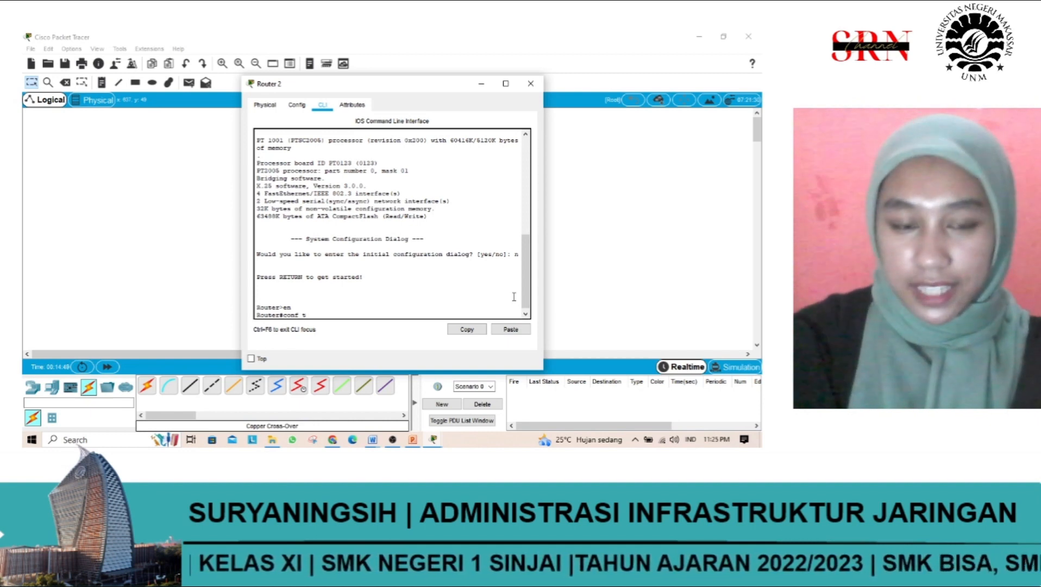
# Step: Enter global configuration mode on Router 2 and open interface fa0/0 for configuration with "int fa0/0"
pyautogui.press('Return')
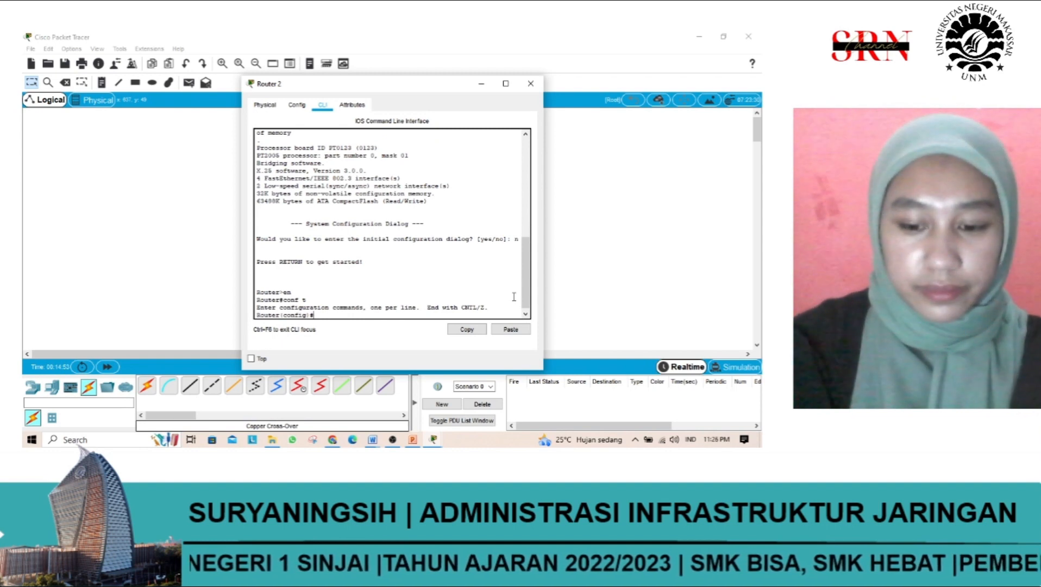
pyautogui.write('co')
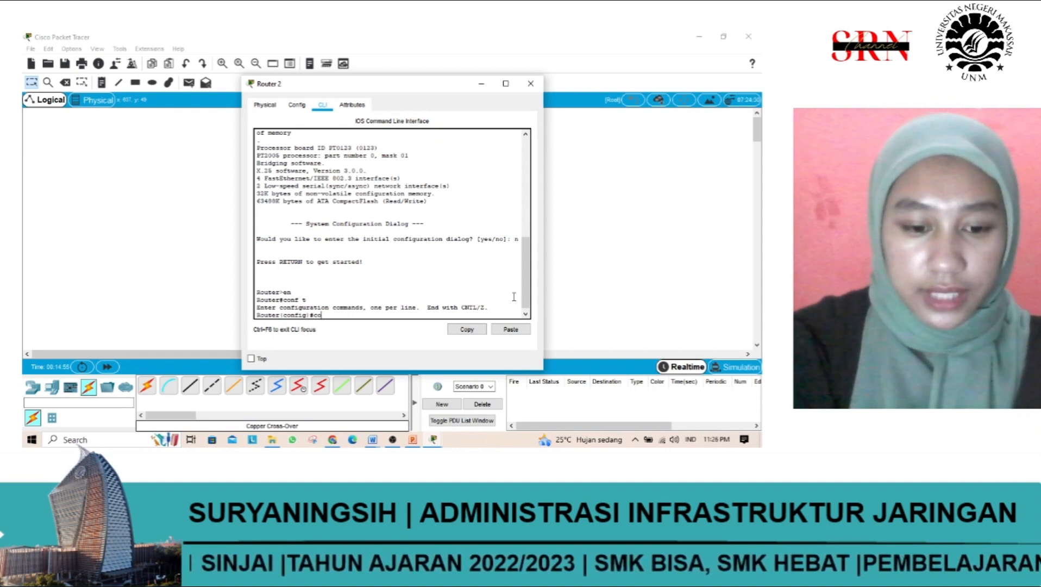
pyautogui.write('ns')
pyautogui.press('BackSpace')
pyautogui.press('BackSpace')
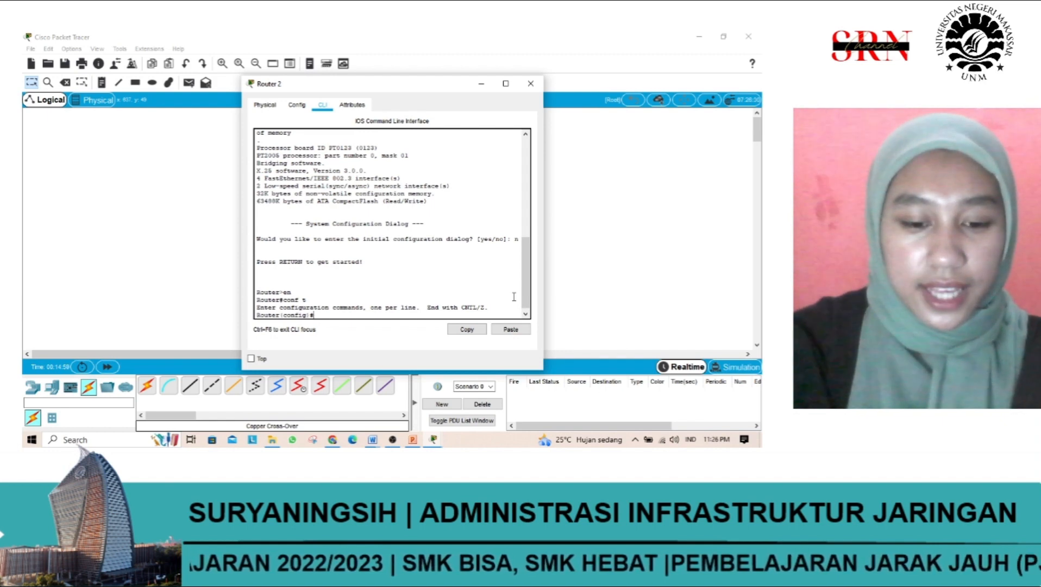
pyautogui.write('con')
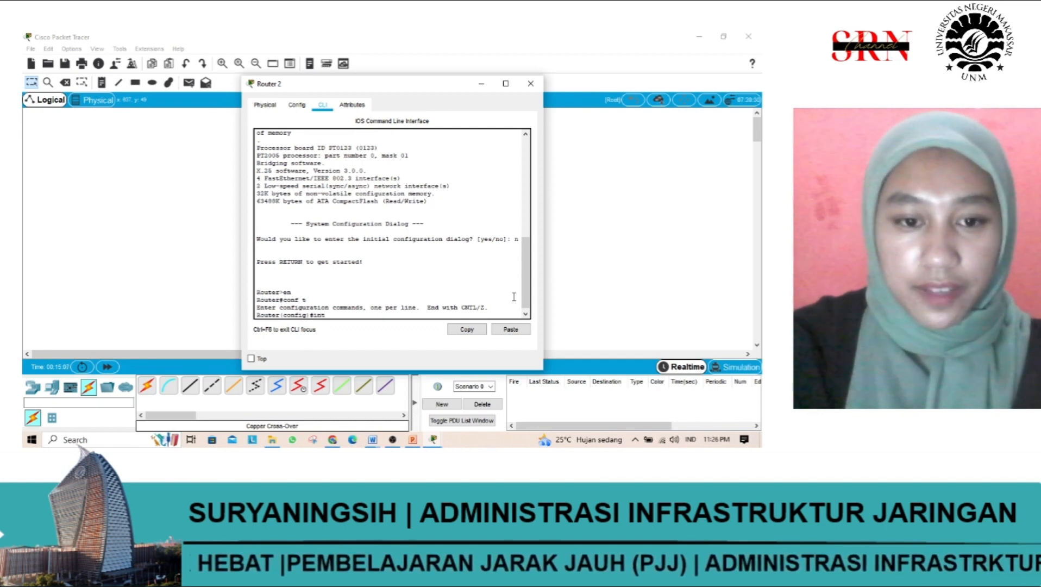
pyautogui.write('f')
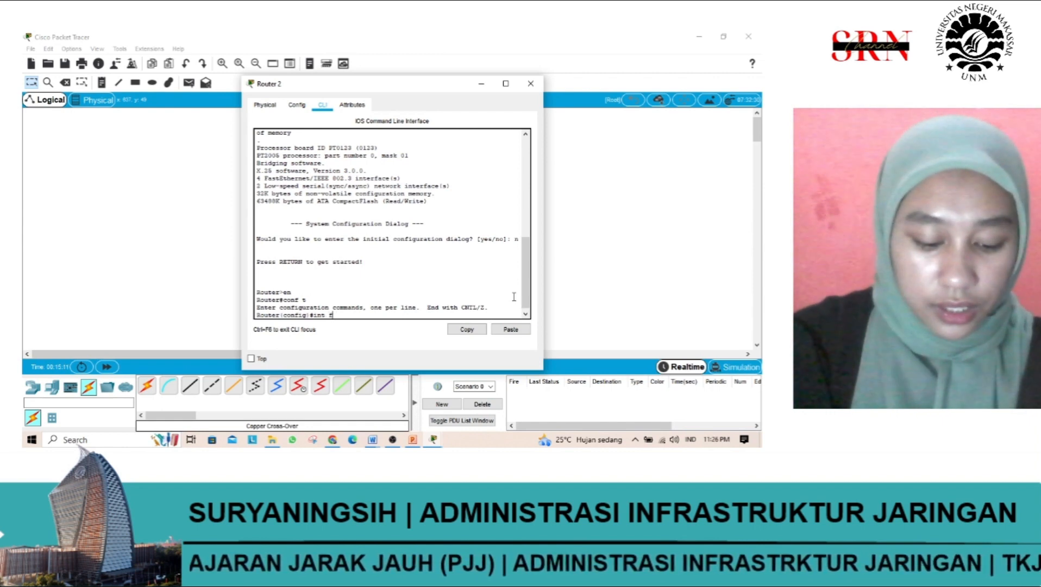
pyautogui.write('a0')
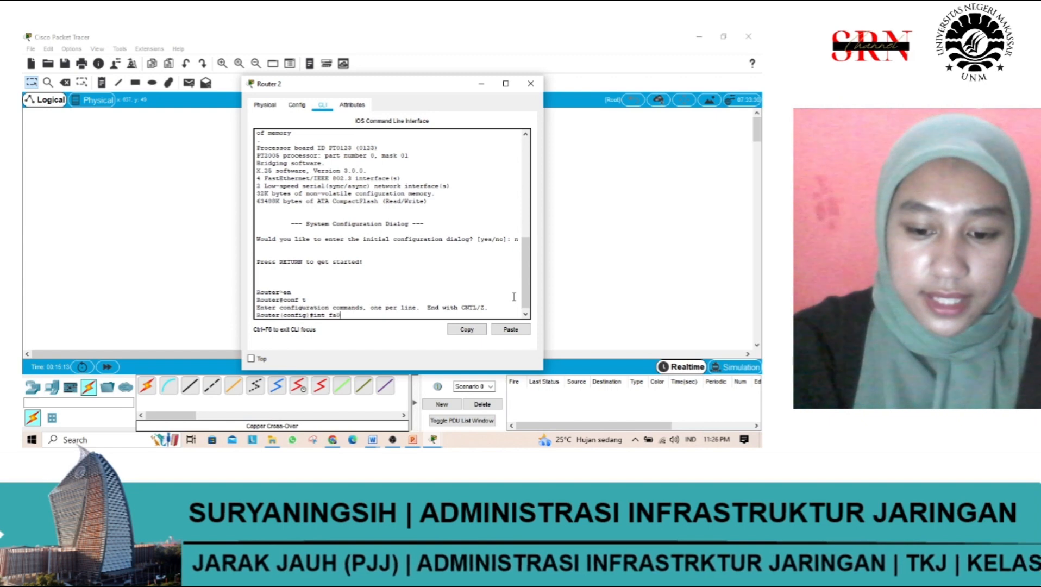
pyautogui.write('/0')
pyautogui.press('Return')
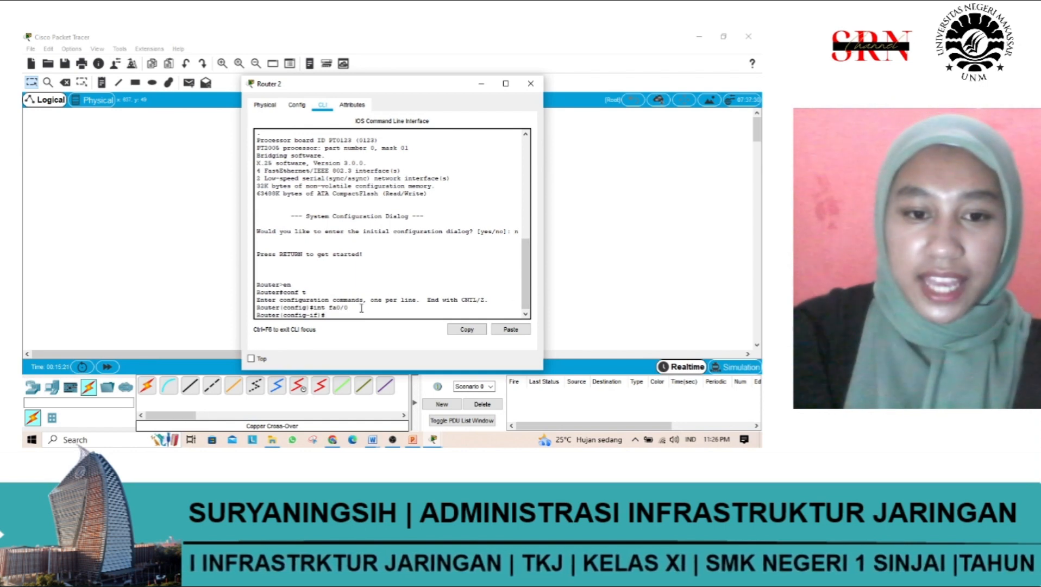
pyautogui.moveTo(352, 308); pyautogui.dragTo(333, 309)
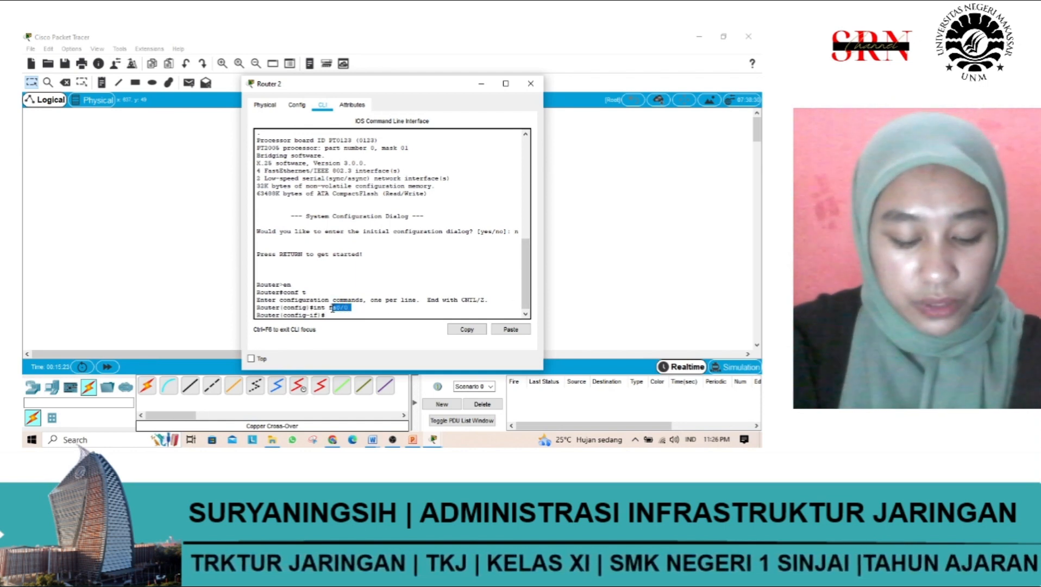
pyautogui.moveTo(332, 308); pyautogui.dragTo(330, 309)
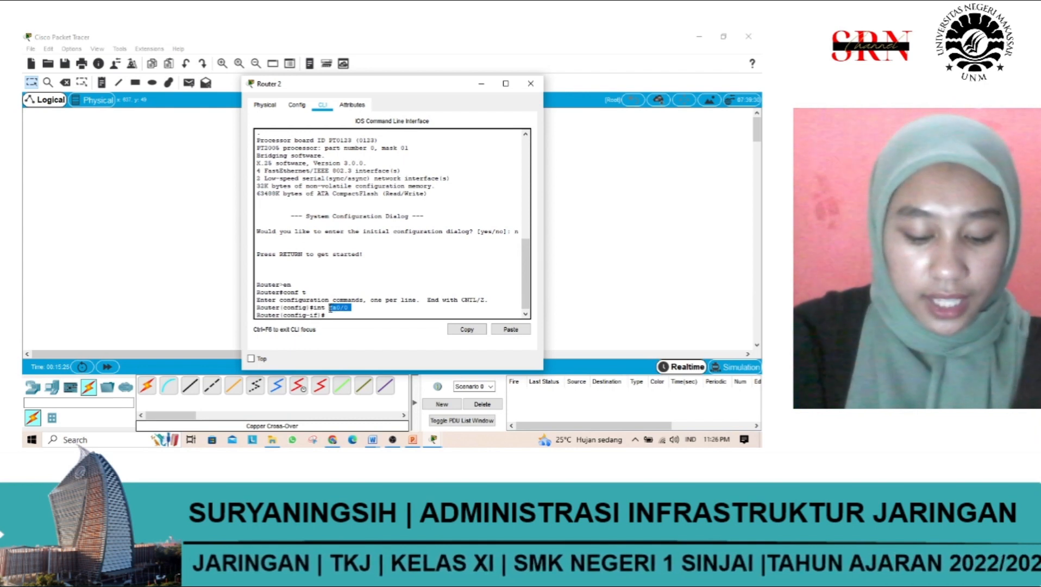
pyautogui.click(340, 308)
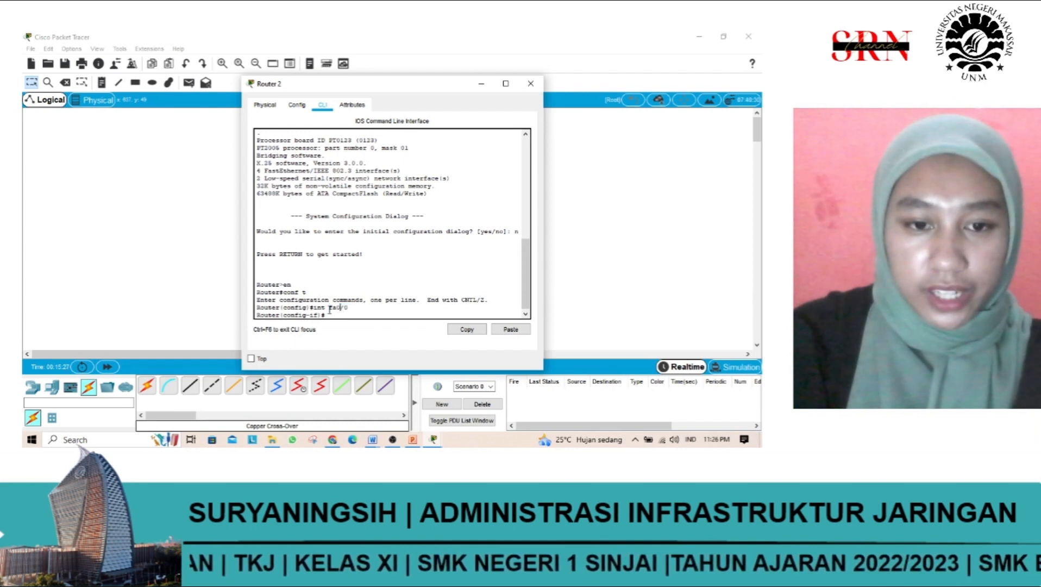
pyautogui.moveTo(330, 309); pyautogui.dragTo(256, 127)
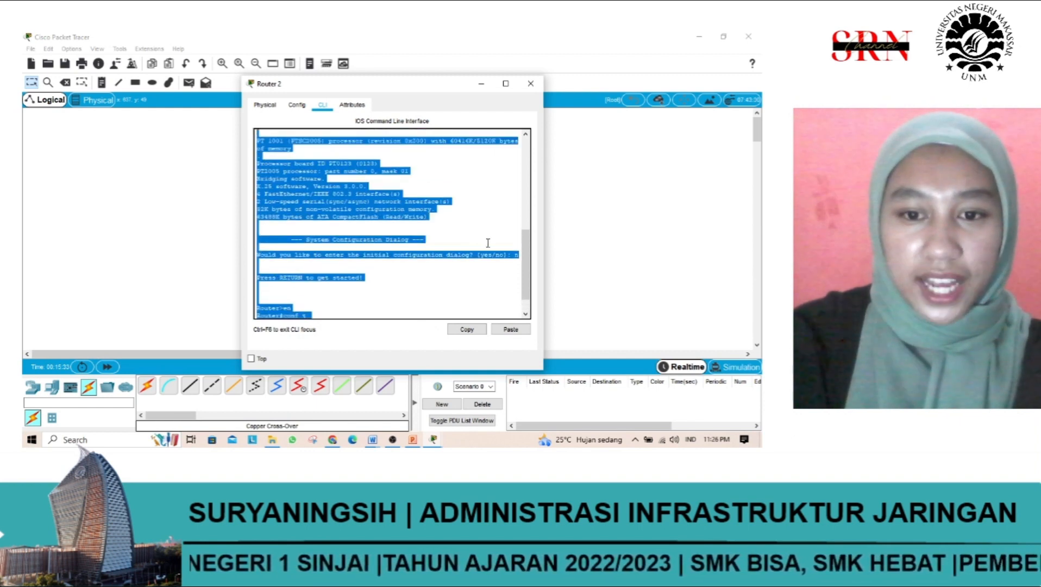
pyautogui.scroll(-2, 525, 259)
pyautogui.click(354, 316)
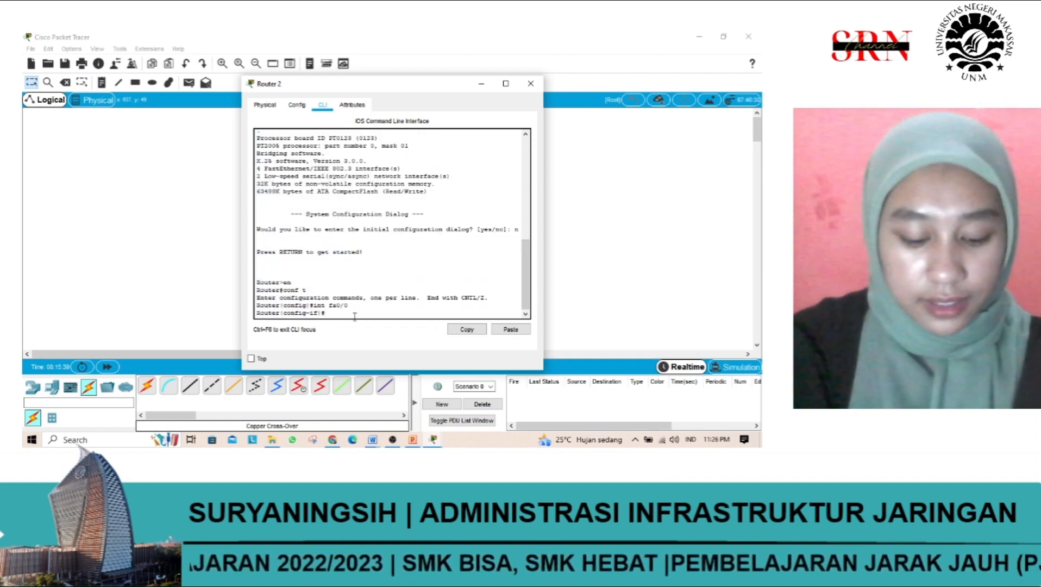
# Step: Assign IP address 200.168.2.1 with subnet mask 255.255.255.0 to interface fa0/0 using the ip add command
pyautogui.write('i')
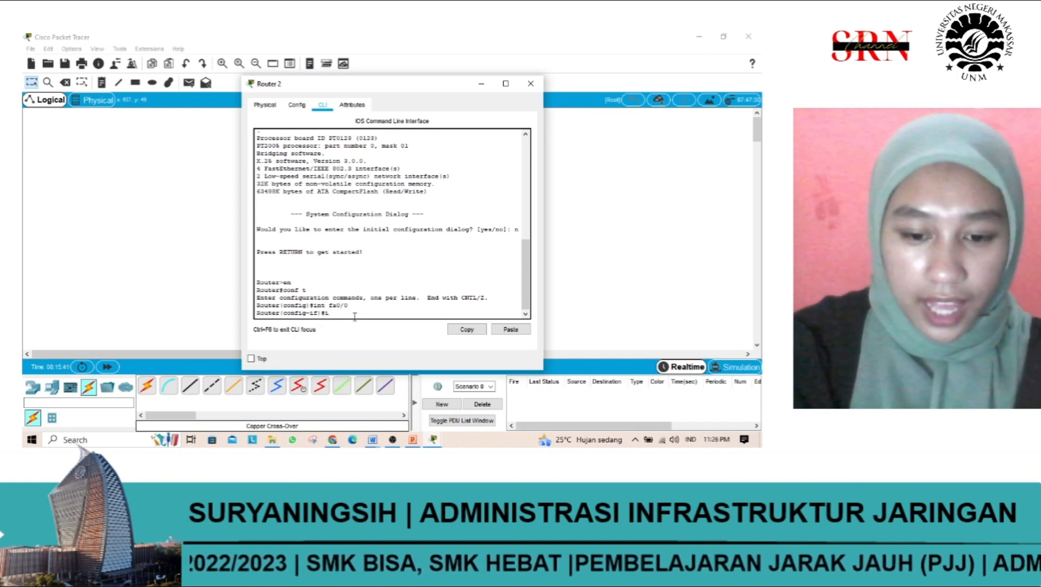
pyautogui.write('p add')
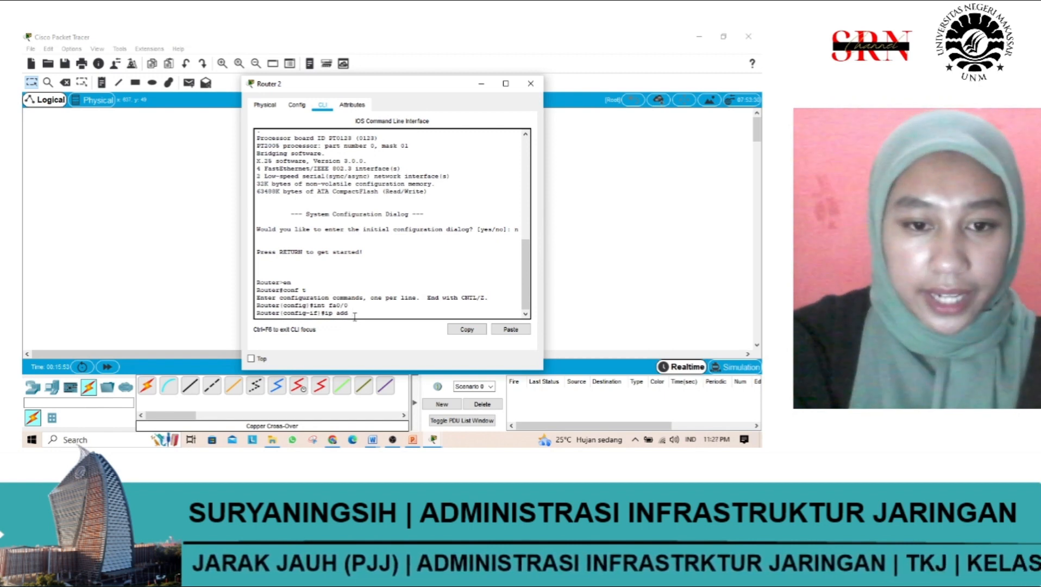
pyautogui.write('19')
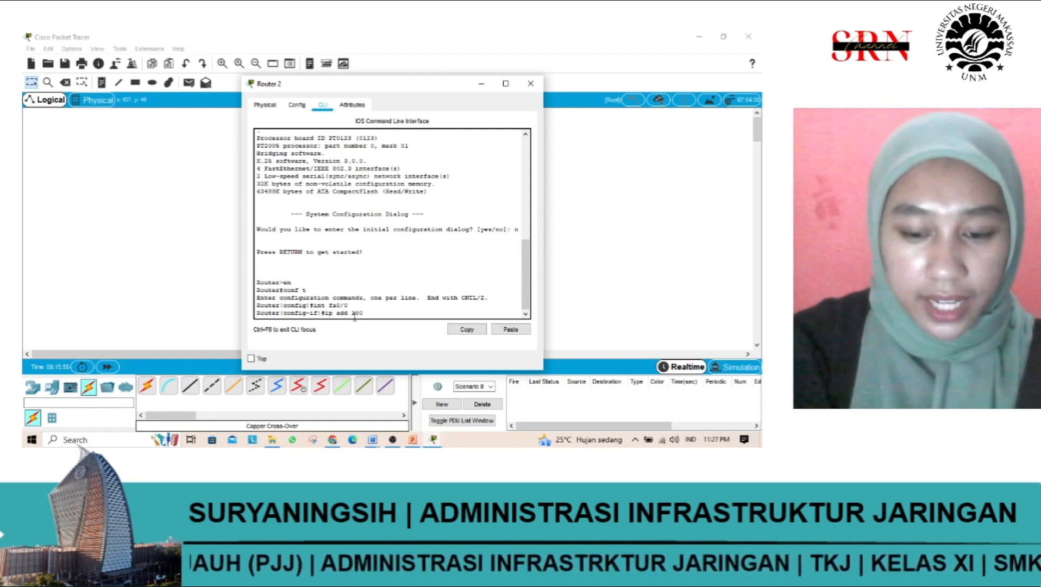
pyautogui.write('2.1')
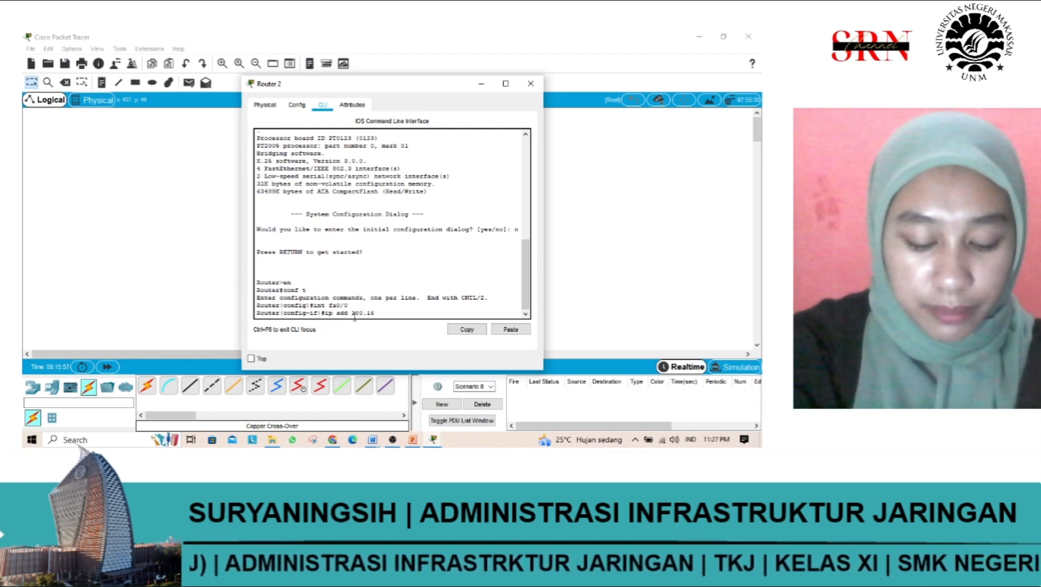
pyautogui.write('6')
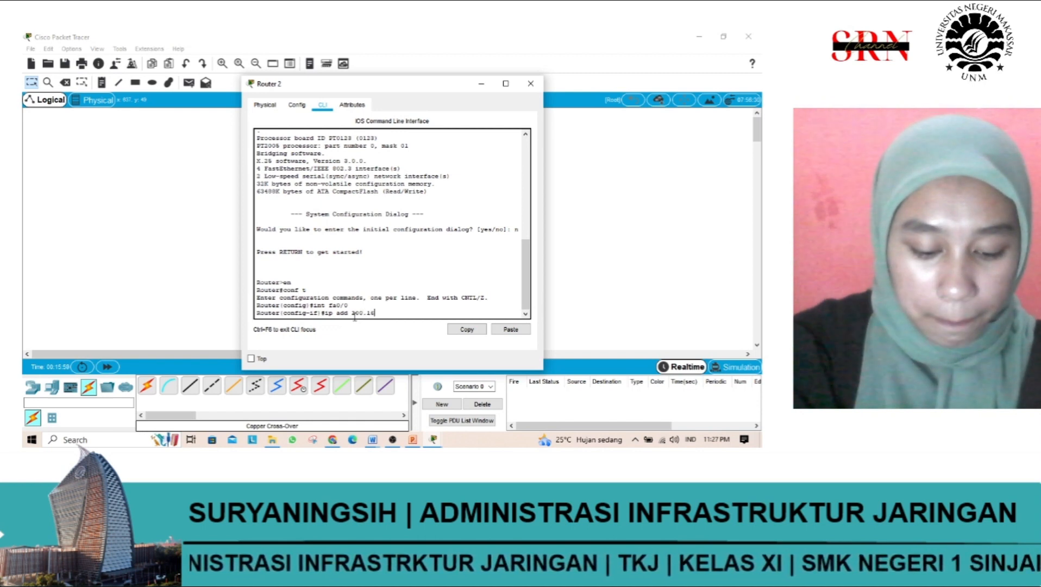
pyautogui.write('8.2.')
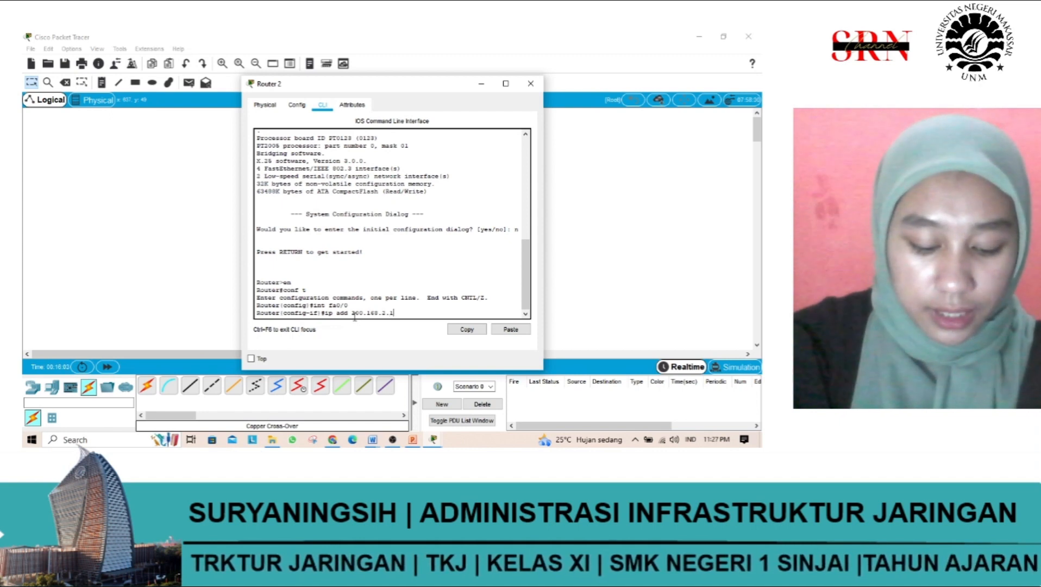
pyautogui.write('1 255')
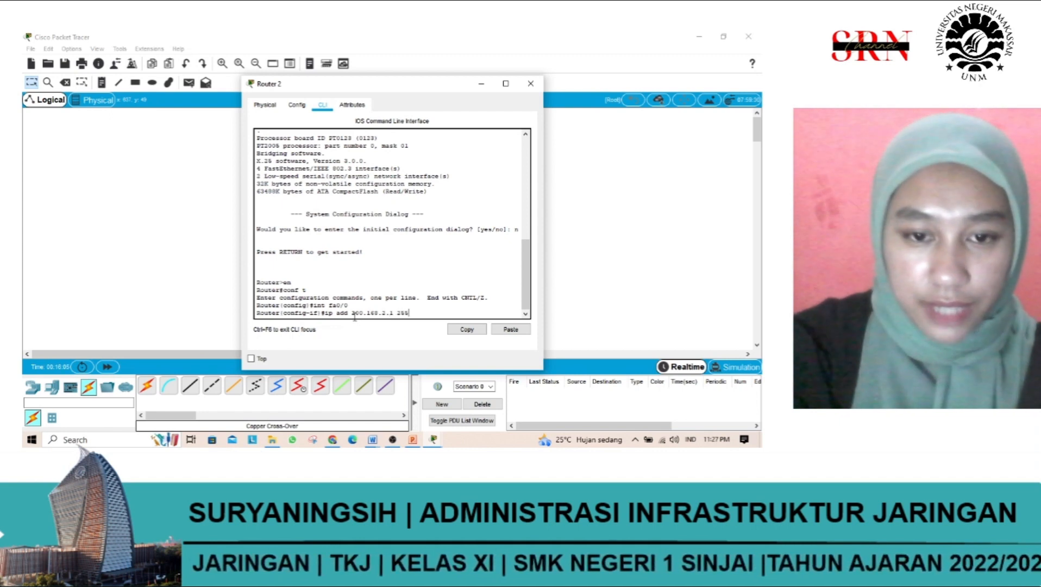
pyautogui.write('.255')
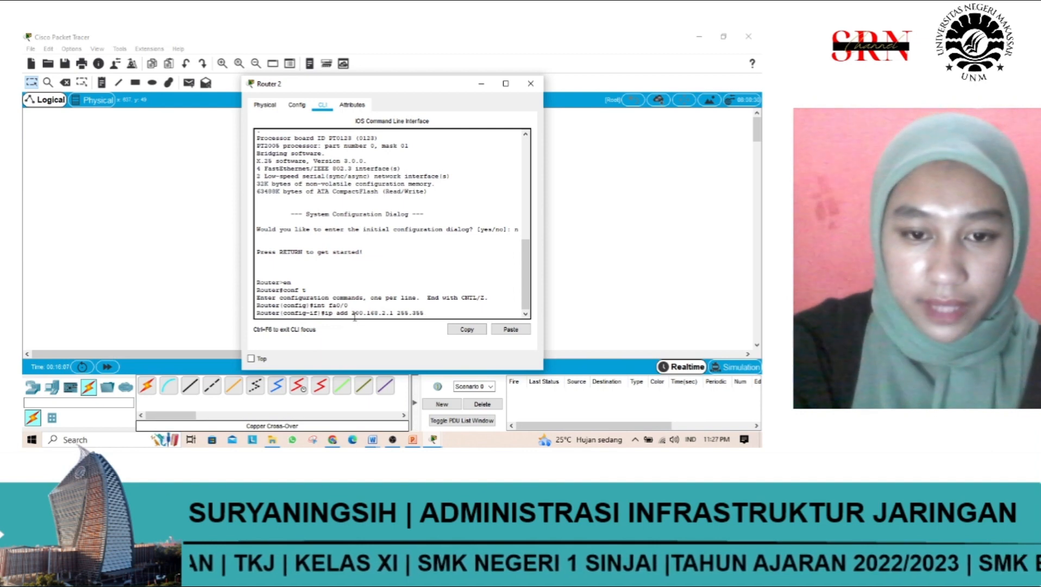
pyautogui.press('BackSpace')
pyautogui.press('BackSpace')
pyautogui.press('BackSpace')
pyautogui.write('255')
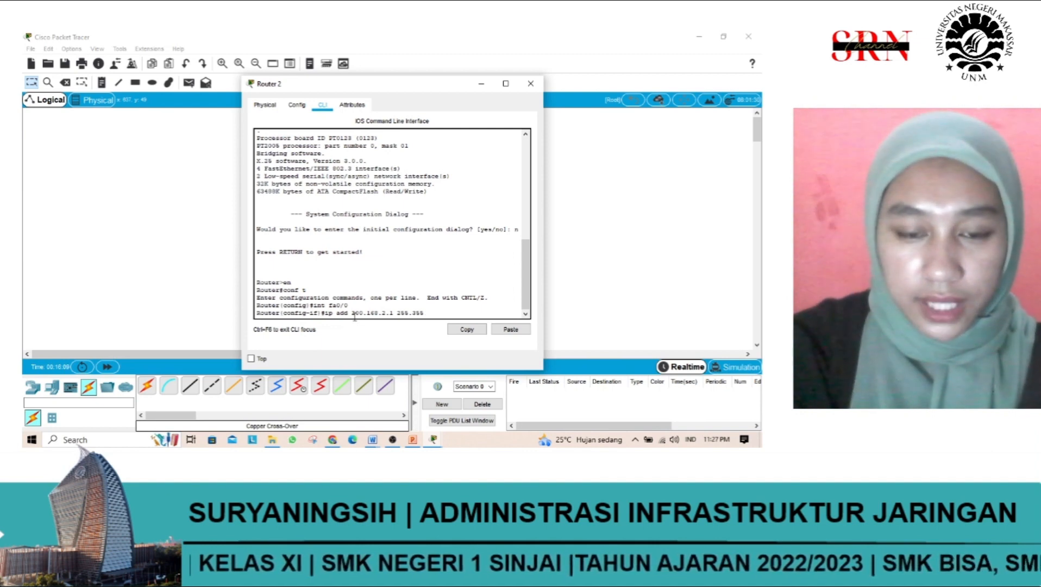
pyautogui.press('BackSpace')
pyautogui.press('BackSpace')
pyautogui.press('BackSpace')
pyautogui.write('2')
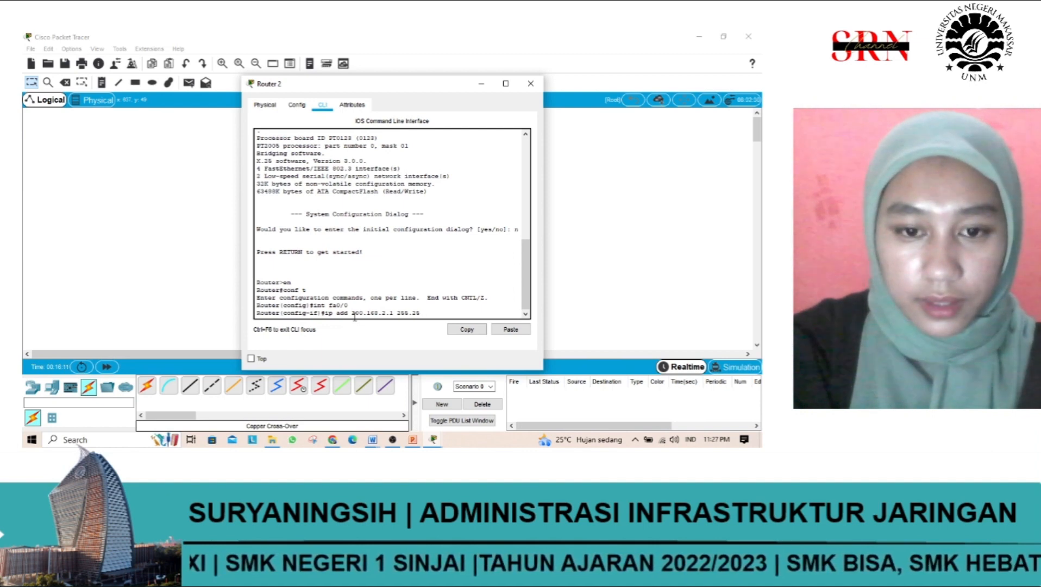
pyautogui.write('55.255.255.0')
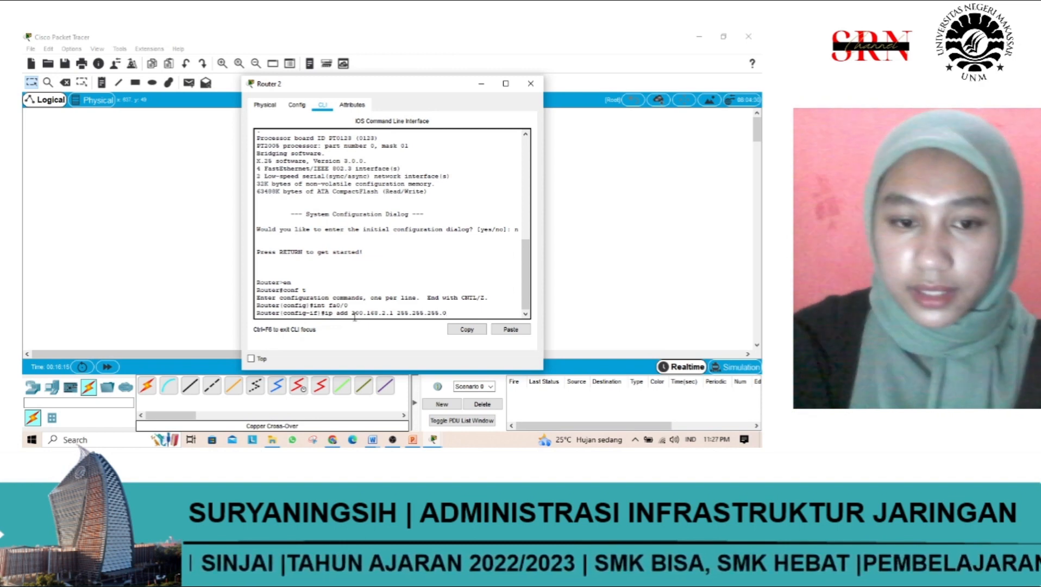
pyautogui.press('Return')
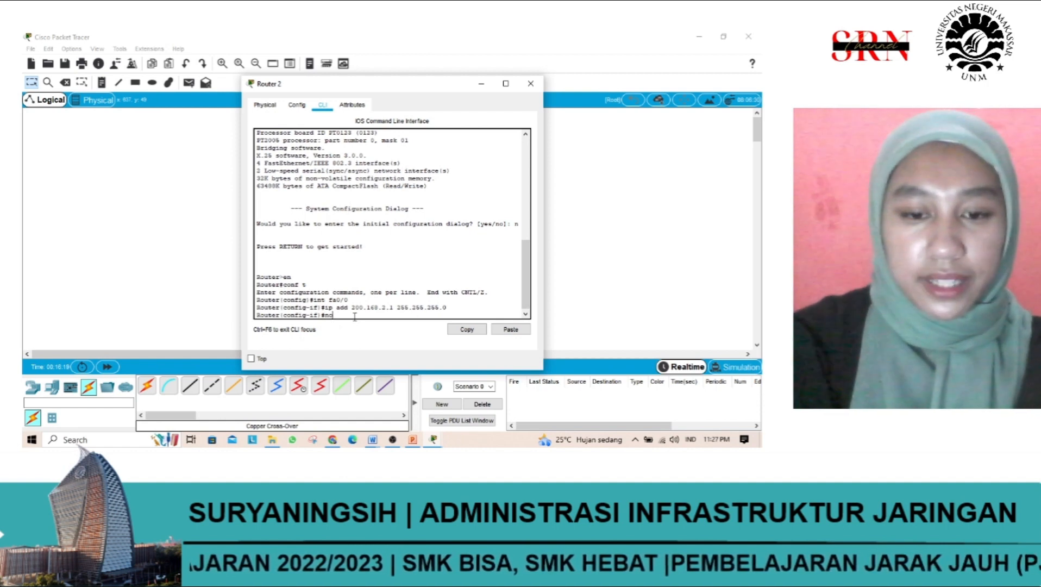
# Step: Enable interface fa0/0 with the no shutdown command and issue the same command once more
pyautogui.write('no shut')
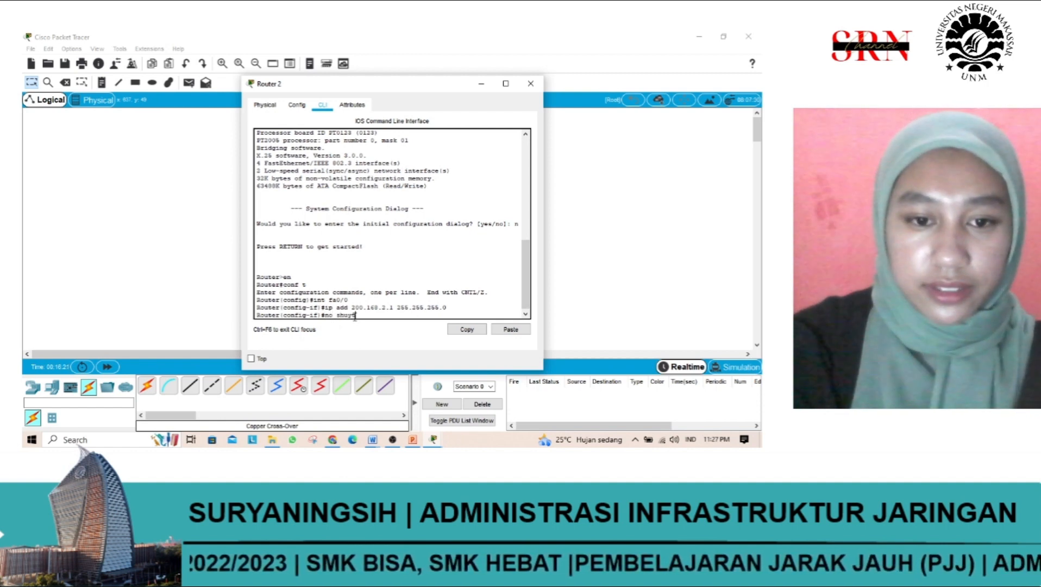
pyautogui.write('down')
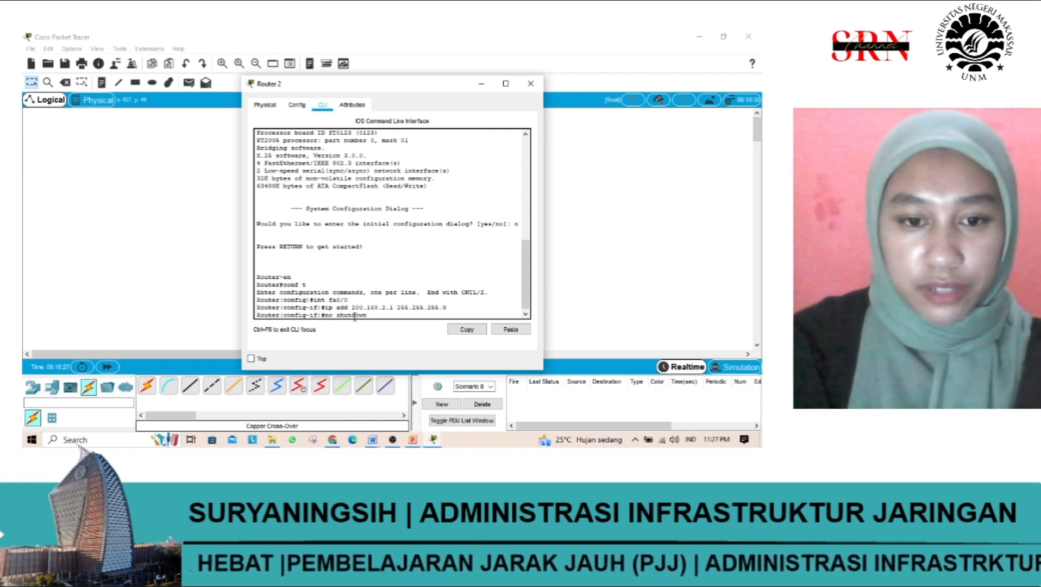
pyautogui.press('Return')
pyautogui.press('Return')
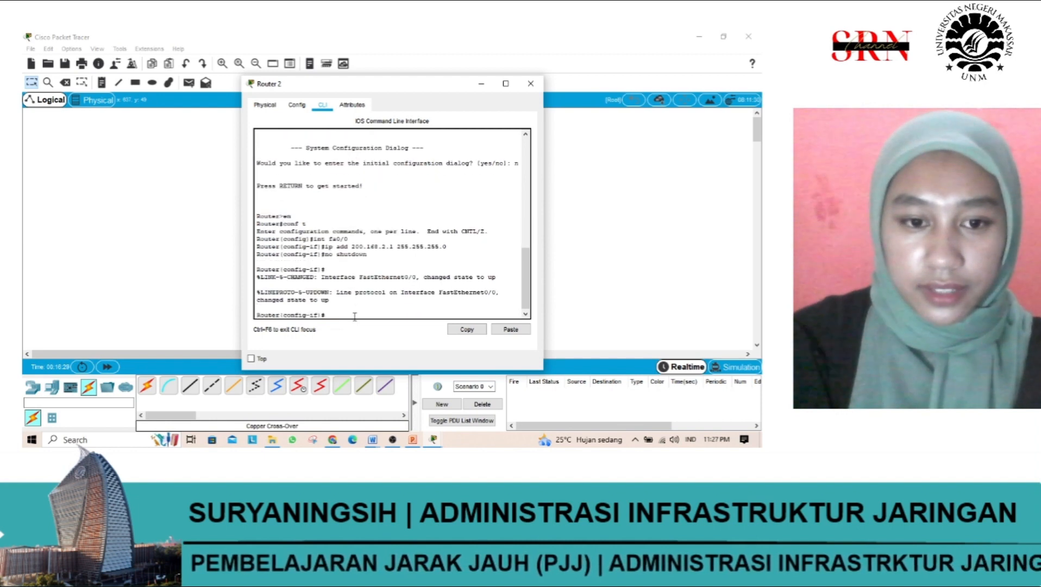
pyautogui.press('Up')
pyautogui.press('Return')
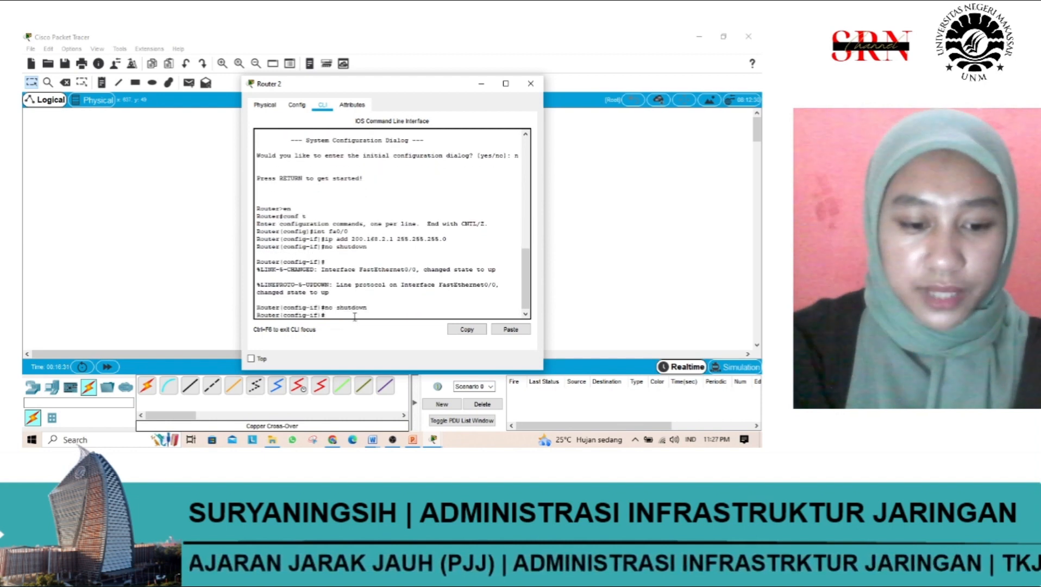
# Step: Exit the fa0/0 interface configuration and open serial interface s2/0 for configuration with "int s2/0"
pyautogui.write('exi')
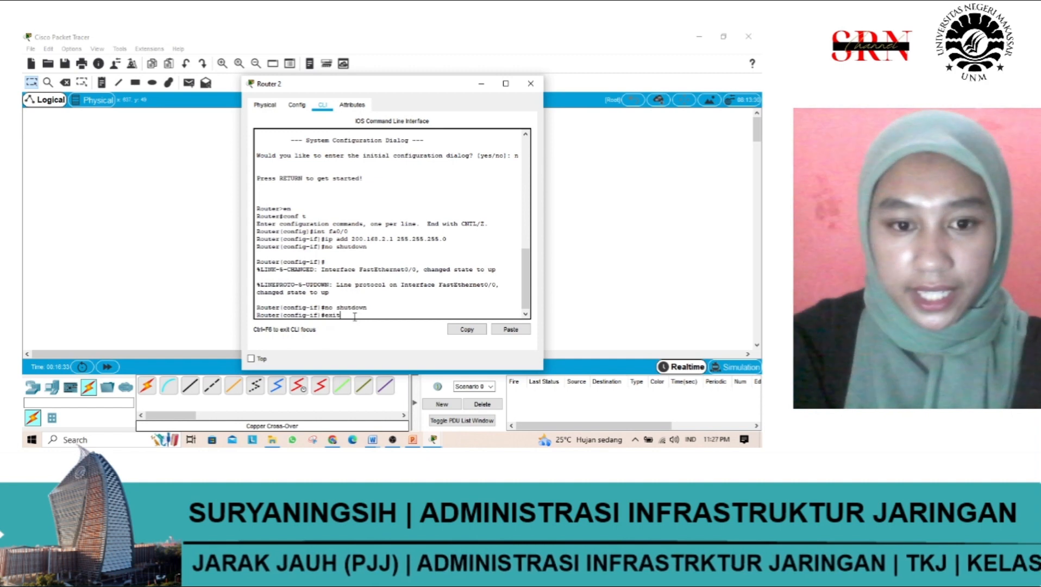
pyautogui.write('t')
pyautogui.press('Return')
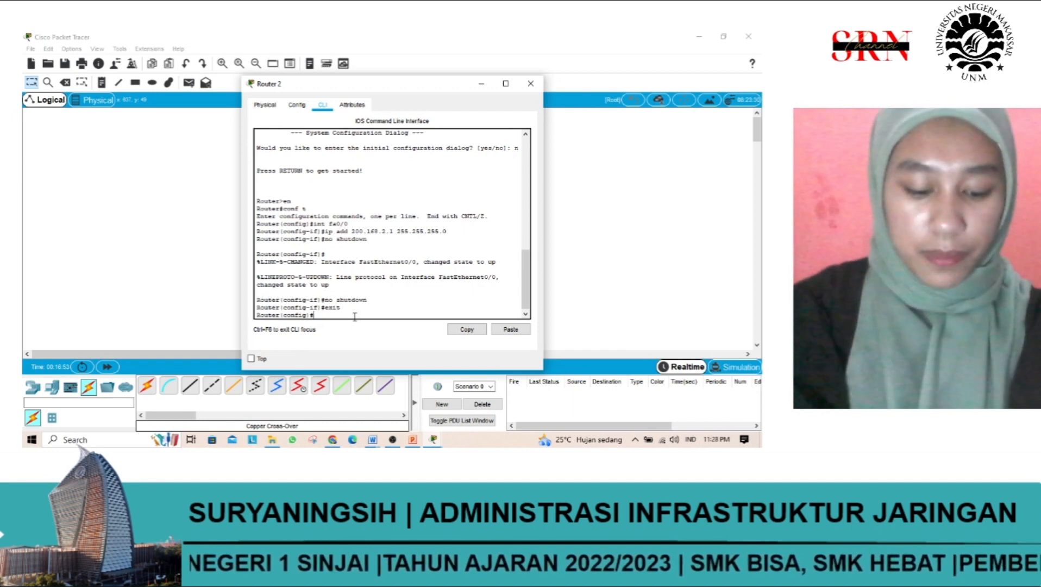
pyautogui.write('int ')
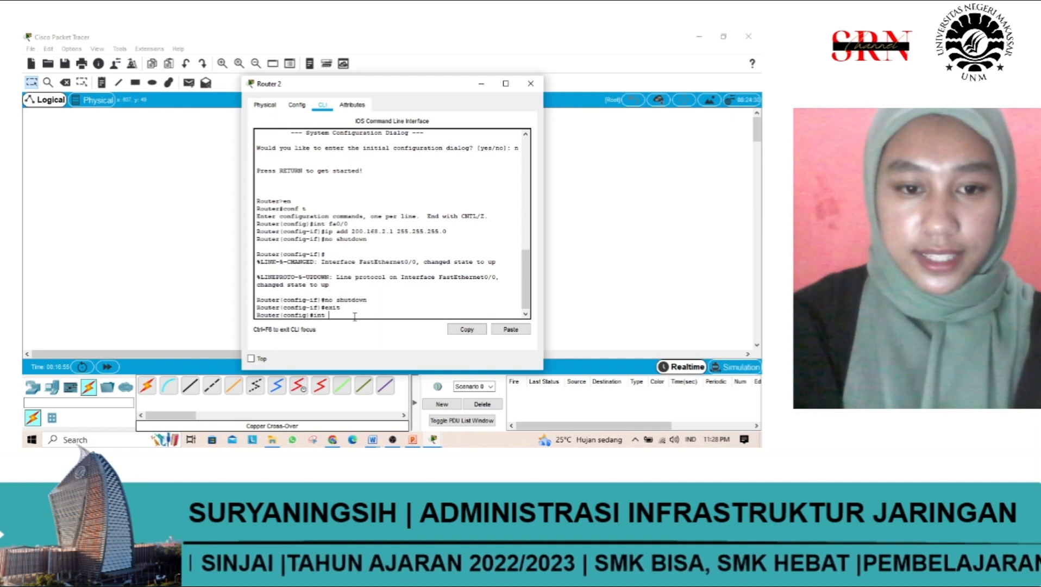
pyautogui.write('s')
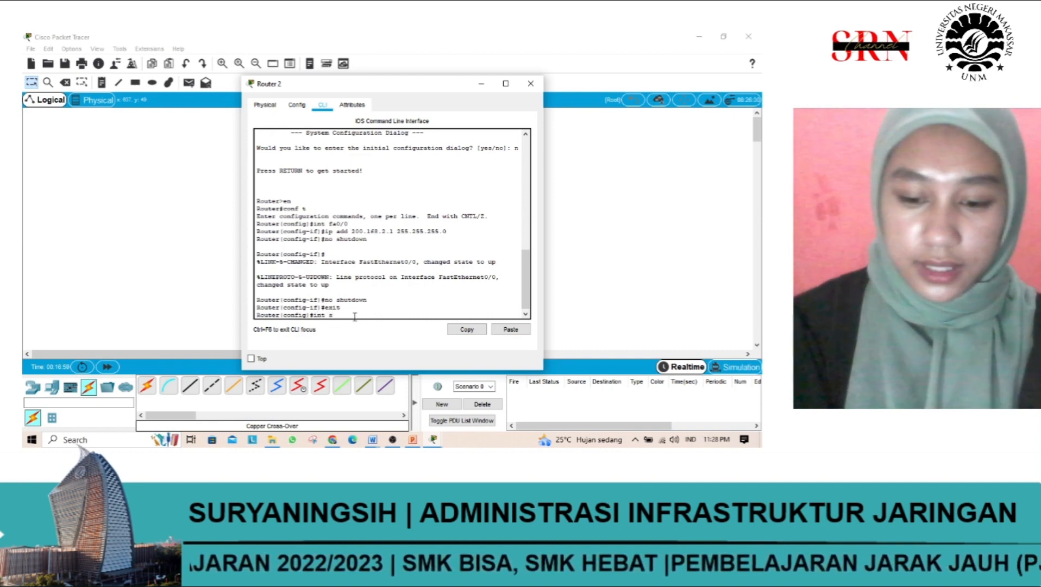
pyautogui.write('2/')
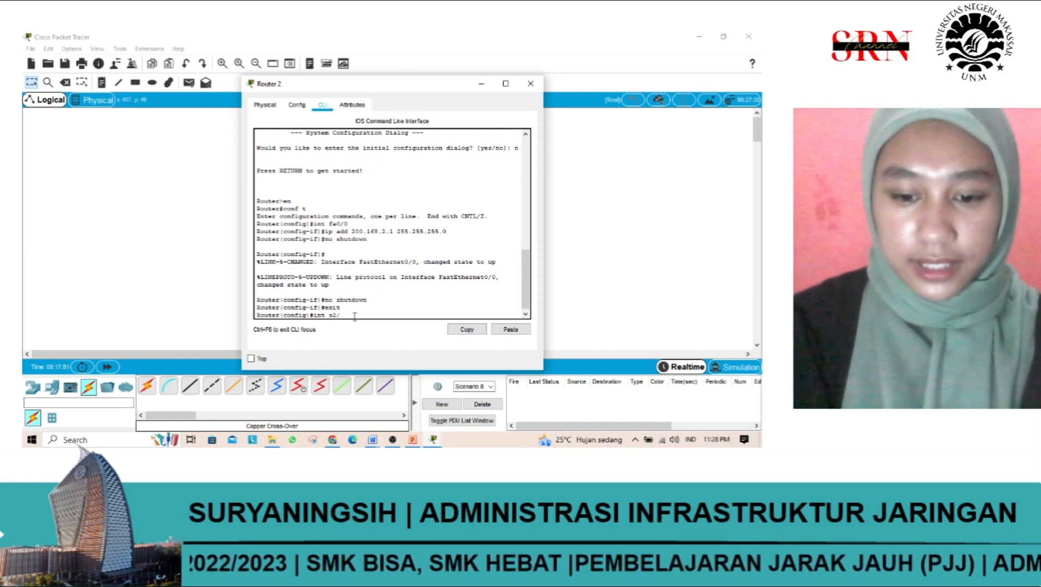
pyautogui.write('0')
pyautogui.press('Return')
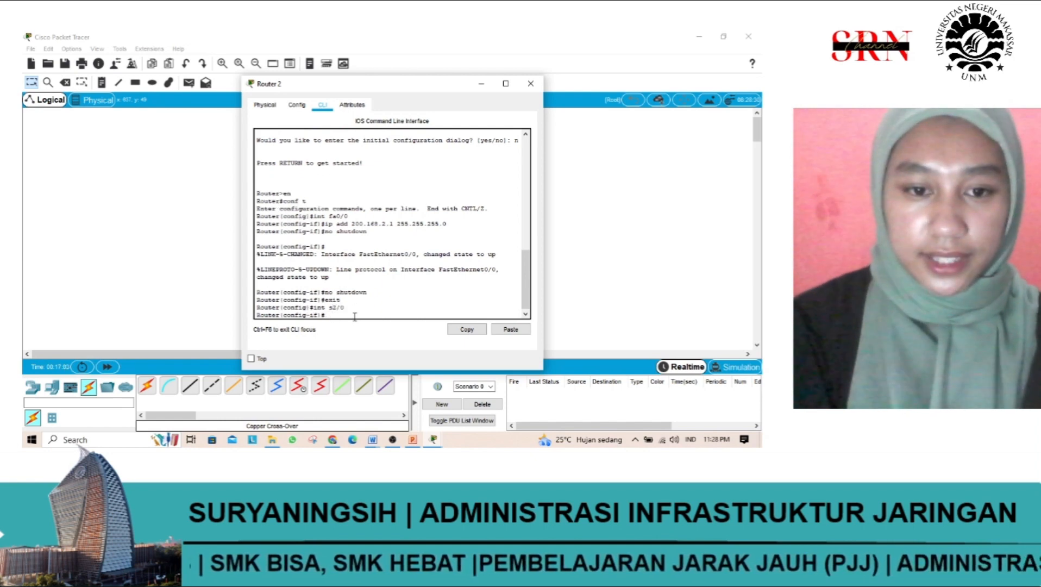
# Step: Assign IP address 20.1.1.2 with subnet mask 255.0.0.0 to interface s2/0 using the ip add command
pyautogui.write('ip add ')
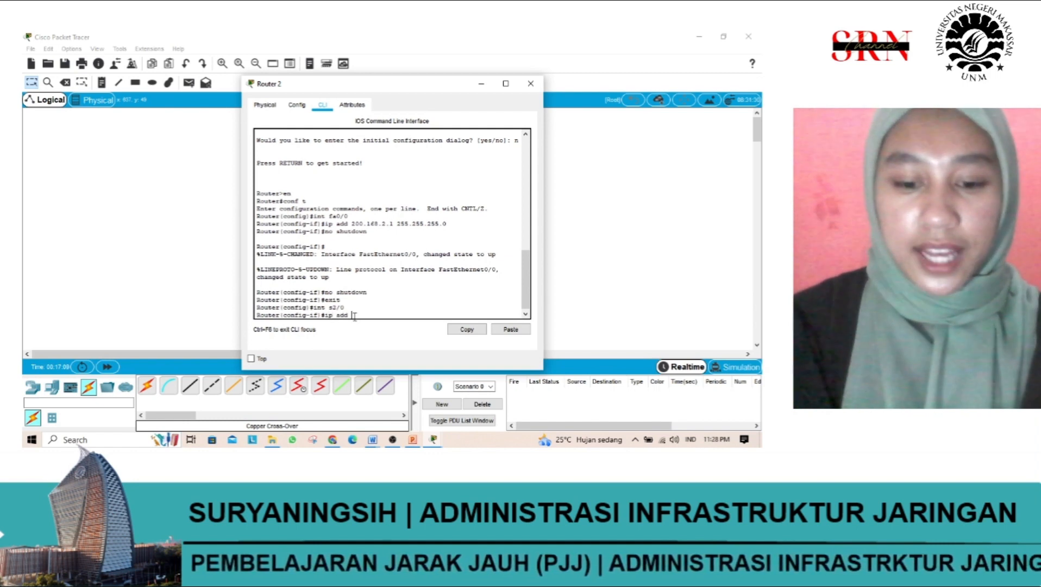
pyautogui.write('20.')
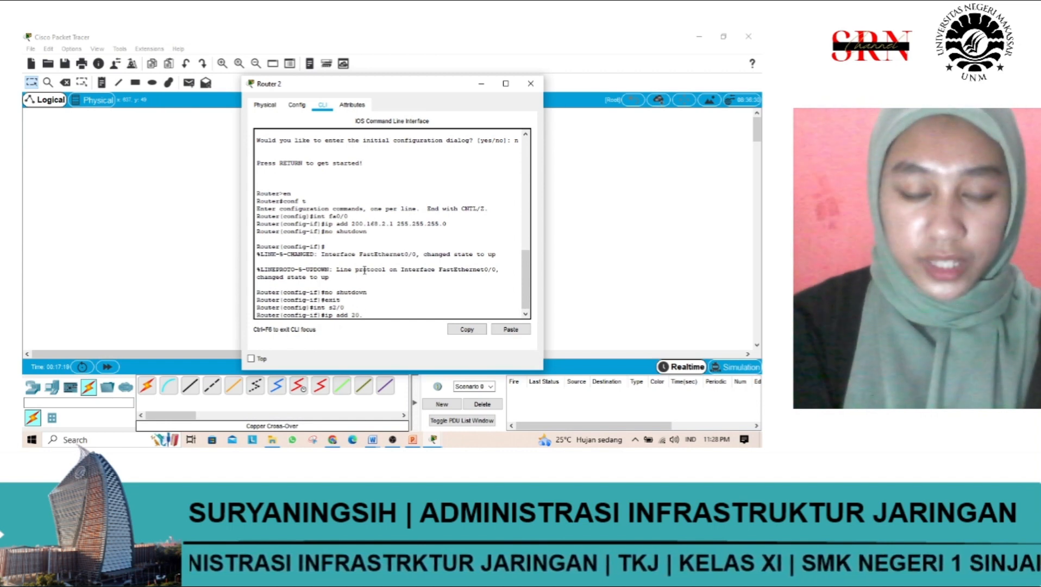
pyautogui.write('1.1')
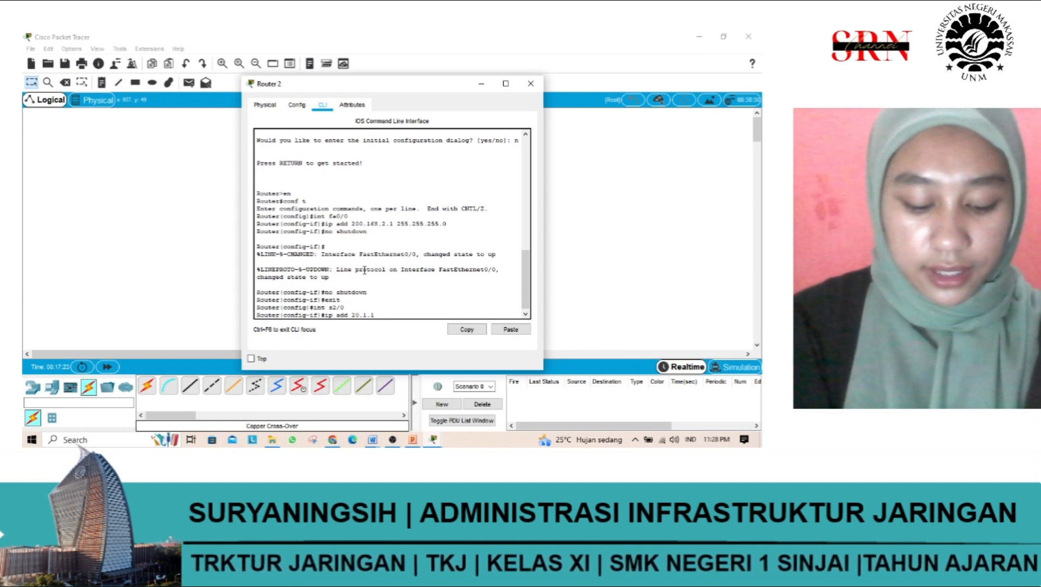
pyautogui.write('.1')
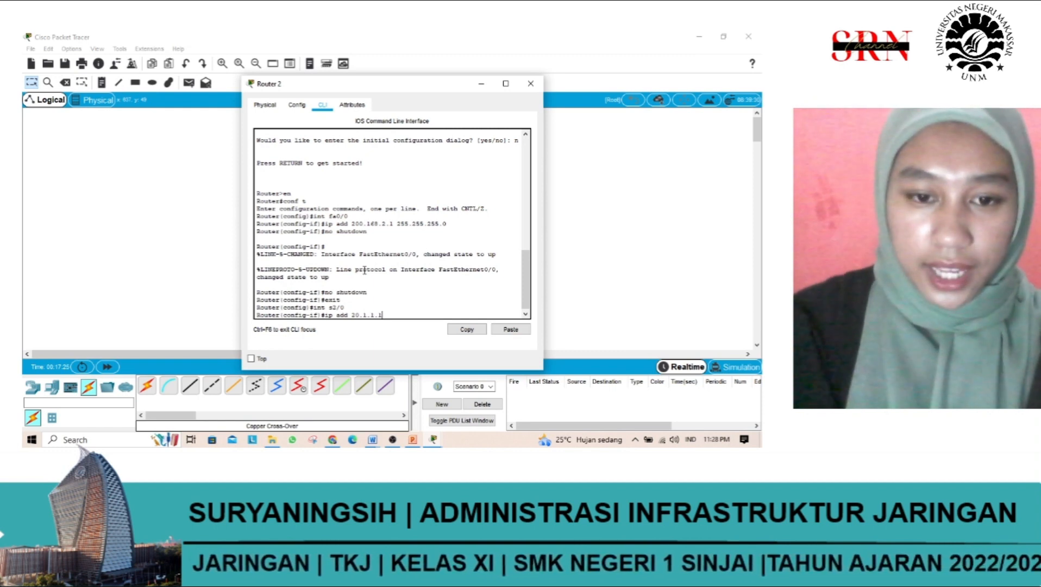
pyautogui.press('BackSpace')
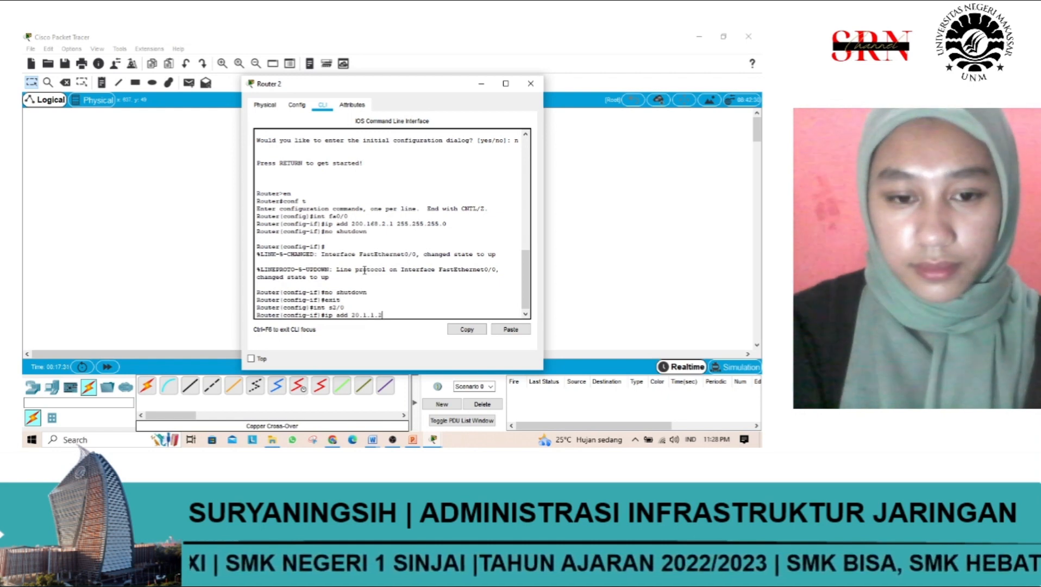
pyautogui.click(393, 311)
pyautogui.write('255.255')
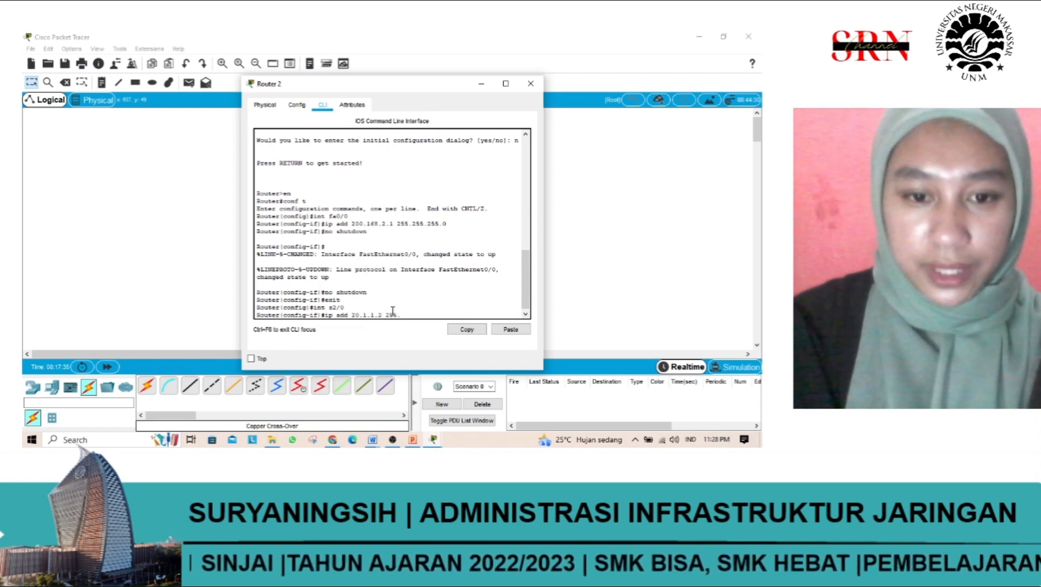
pyautogui.press('BackSpace')
pyautogui.press('BackSpace')
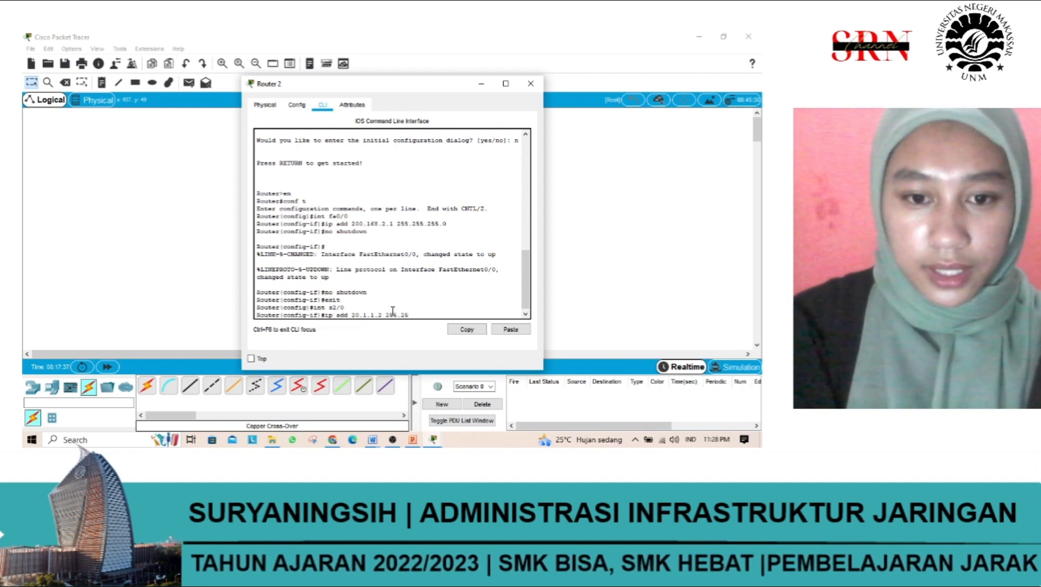
pyautogui.write('0.')
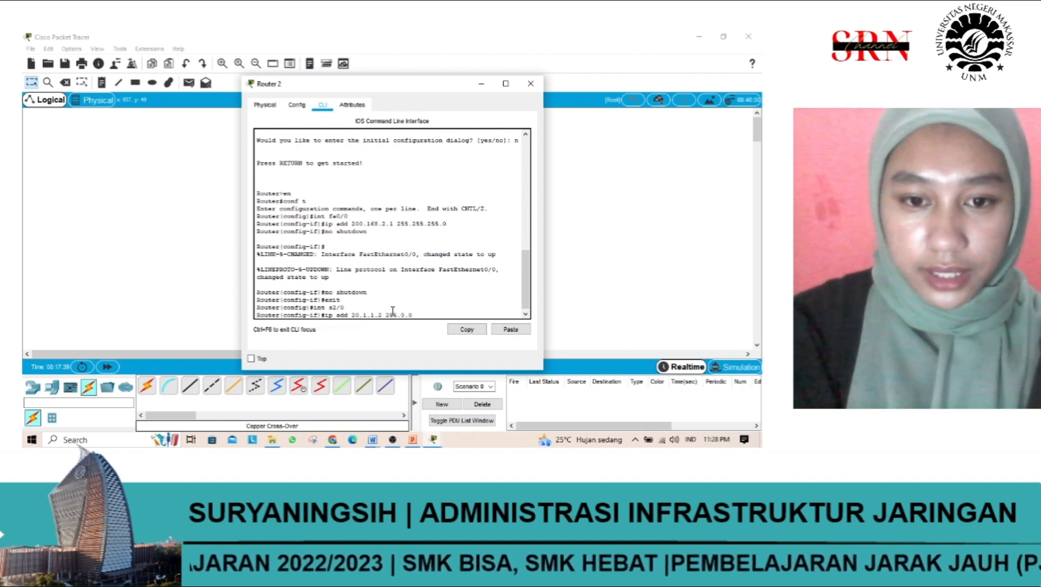
pyautogui.write('0')
pyautogui.press('Return')
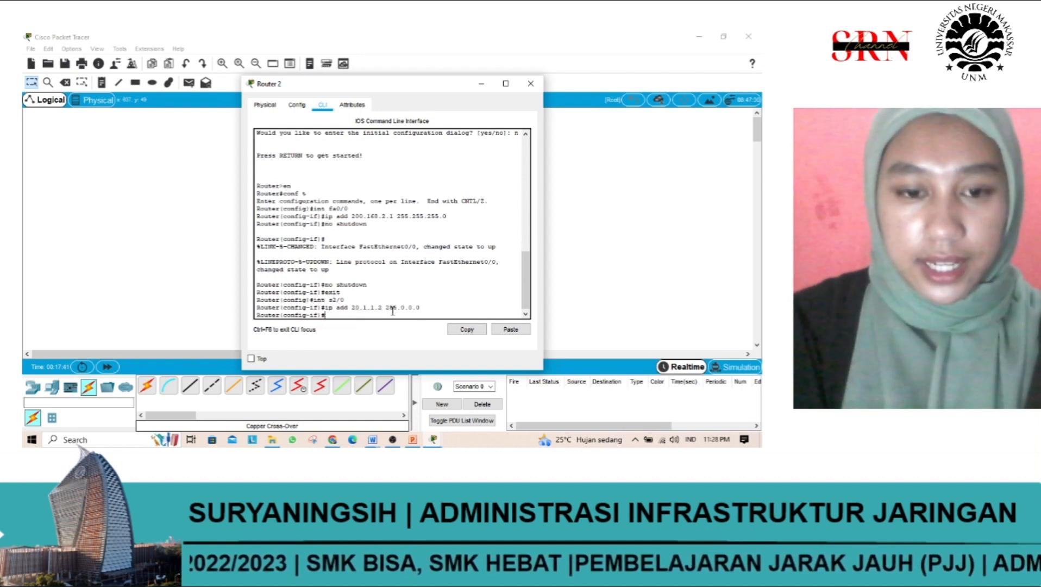
# Step: Enable serial interface s2/0 with the no shutdown command and issue that command a second time
pyautogui.write('no sh')
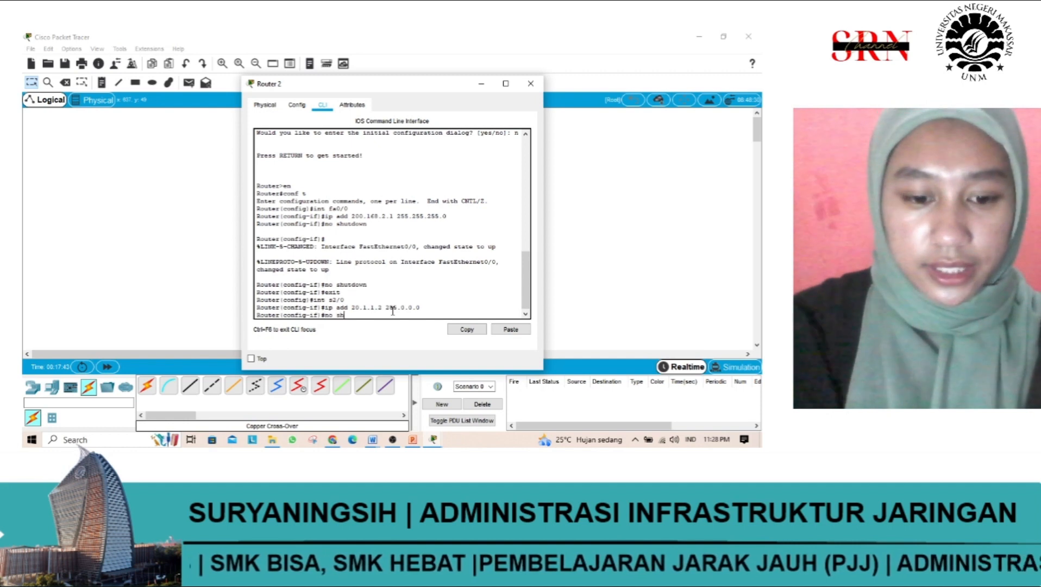
pyautogui.write('utdown')
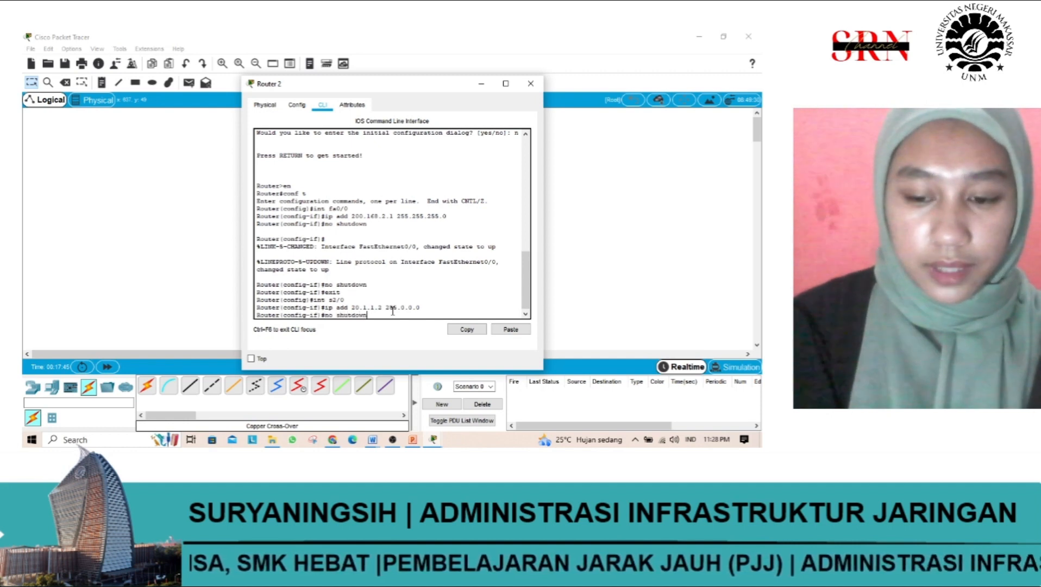
pyautogui.press('Return')
pyautogui.press('Return')
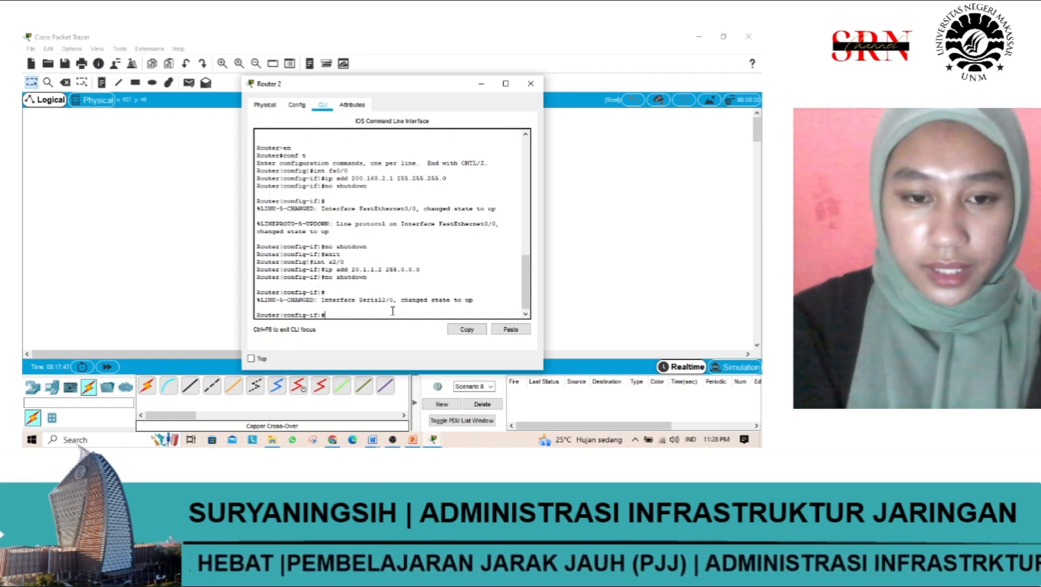
pyautogui.press('Up')
# Step: Exit the s2/0 interface configuration and open serial interface s3/0 for configuration with "int s3/0"
pyautogui.press('Return')
pyautogui.write('er(config-if)#e')
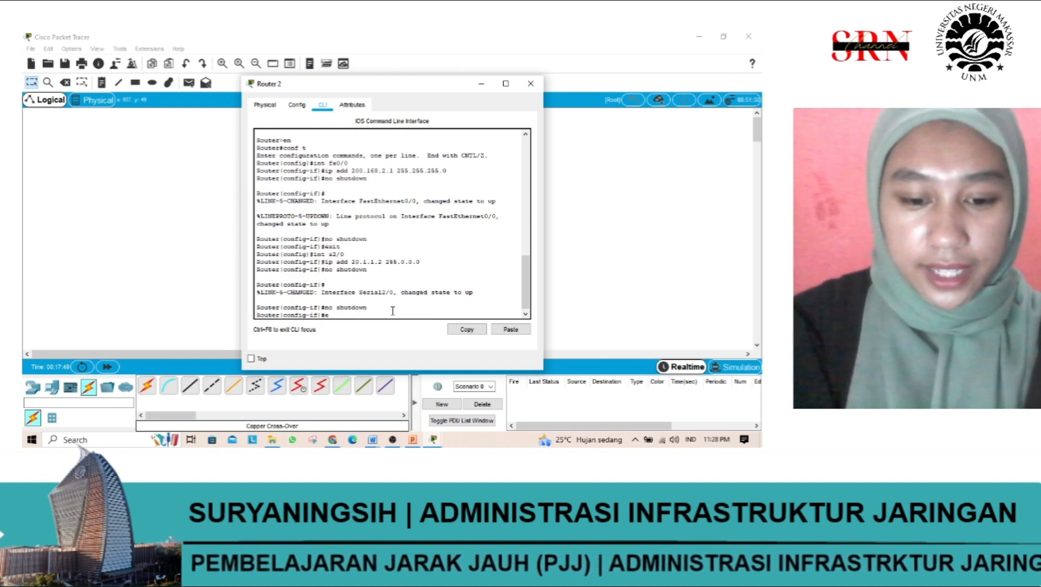
pyautogui.write('xit')
pyautogui.press('Return')
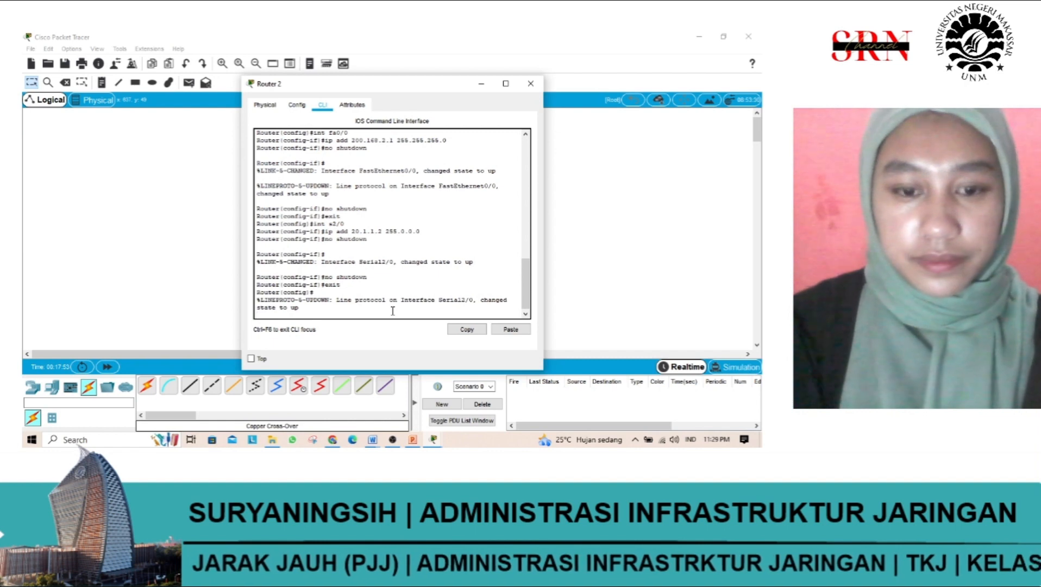
pyautogui.press('Return')
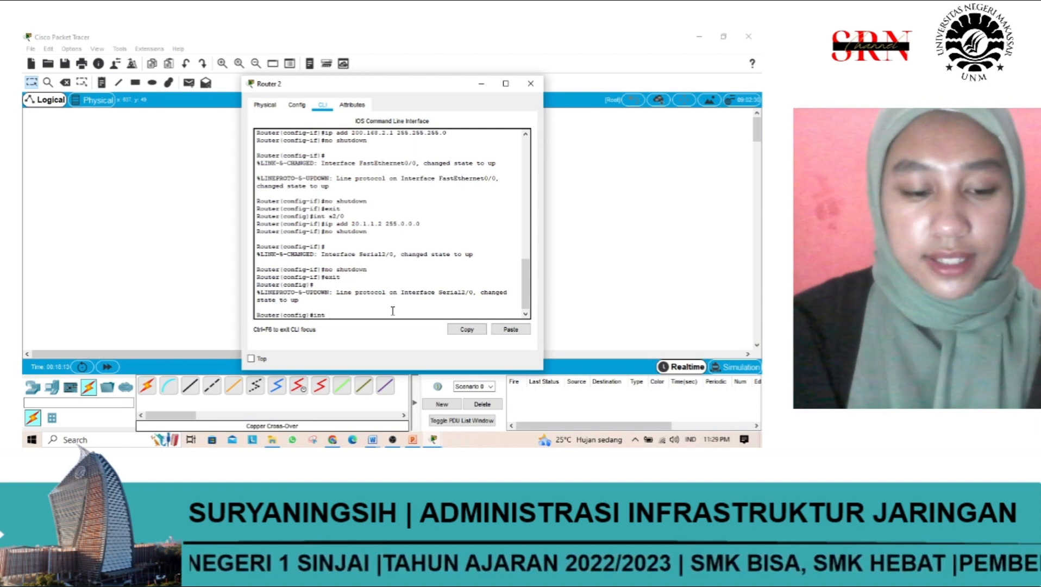
pyautogui.write('s3')
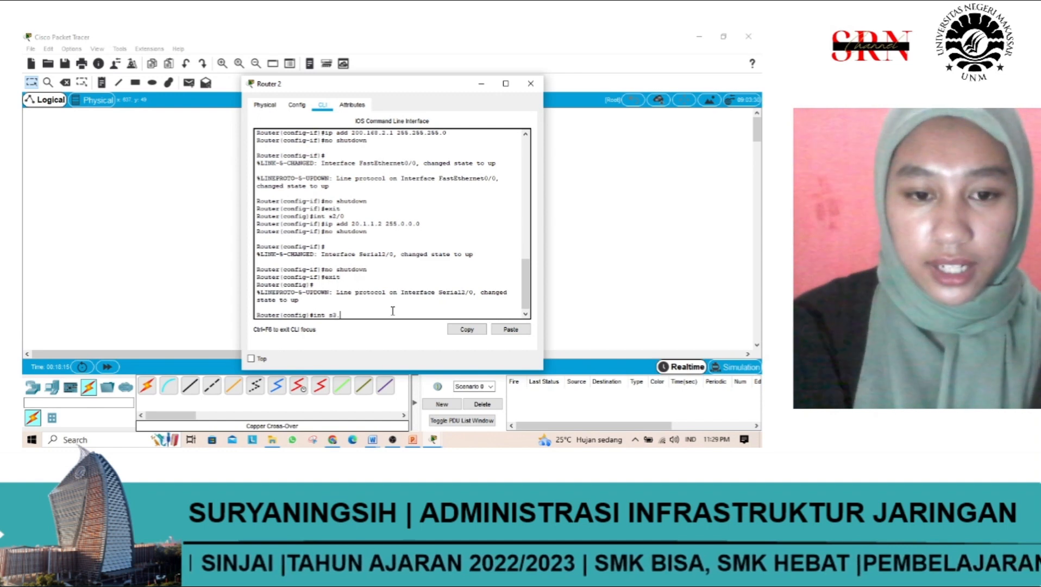
pyautogui.write('/0')
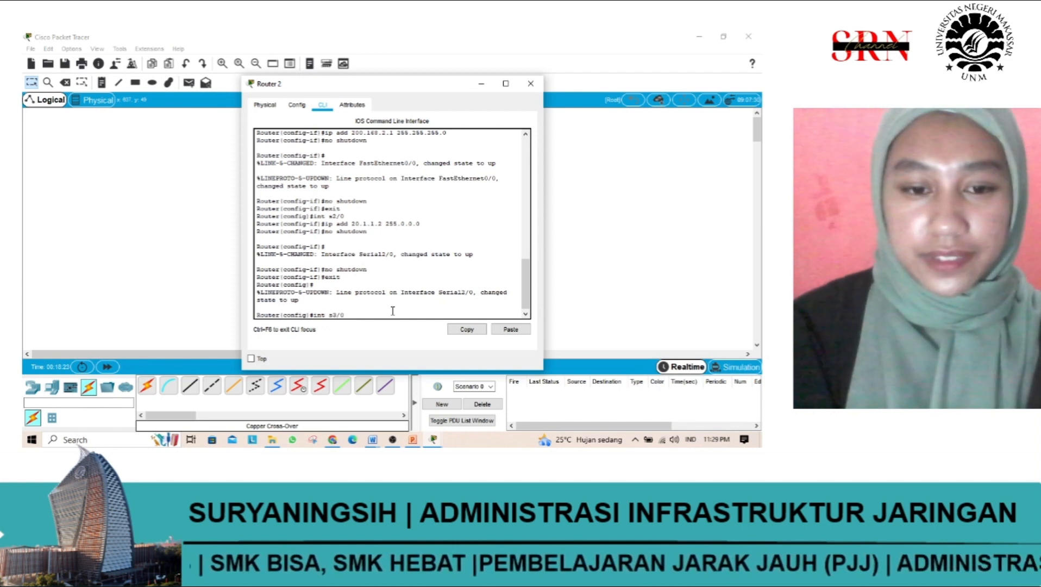
pyautogui.press('Return')
# Step: Assign IP address 21.1.1.1 with subnet mask 255.0.0.0 to interface s3/0 using the ip add command
pyautogui.write('ig-if)#i')
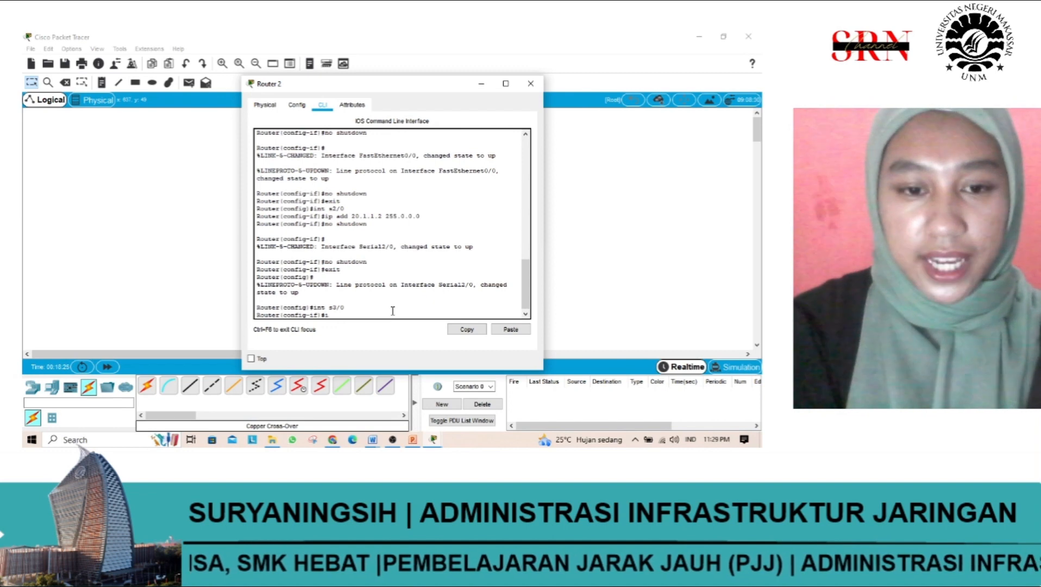
pyautogui.write('p add')
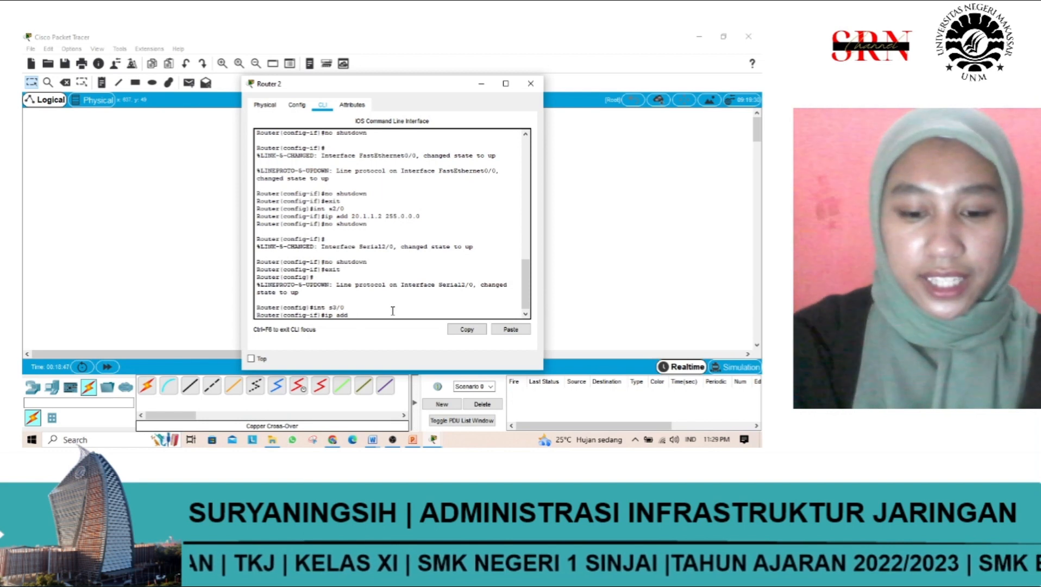
pyautogui.write('21')
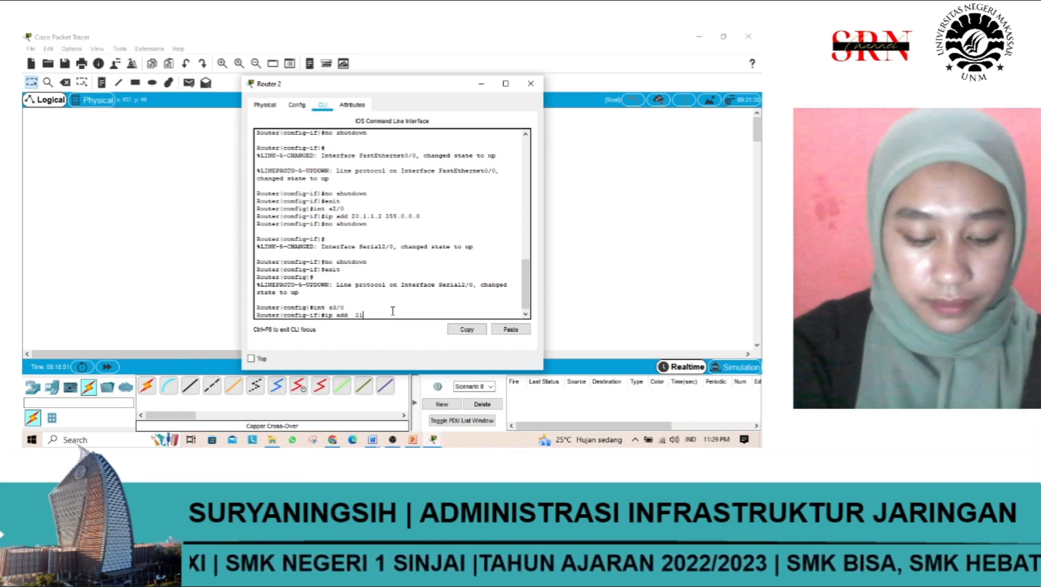
pyautogui.write('.1.')
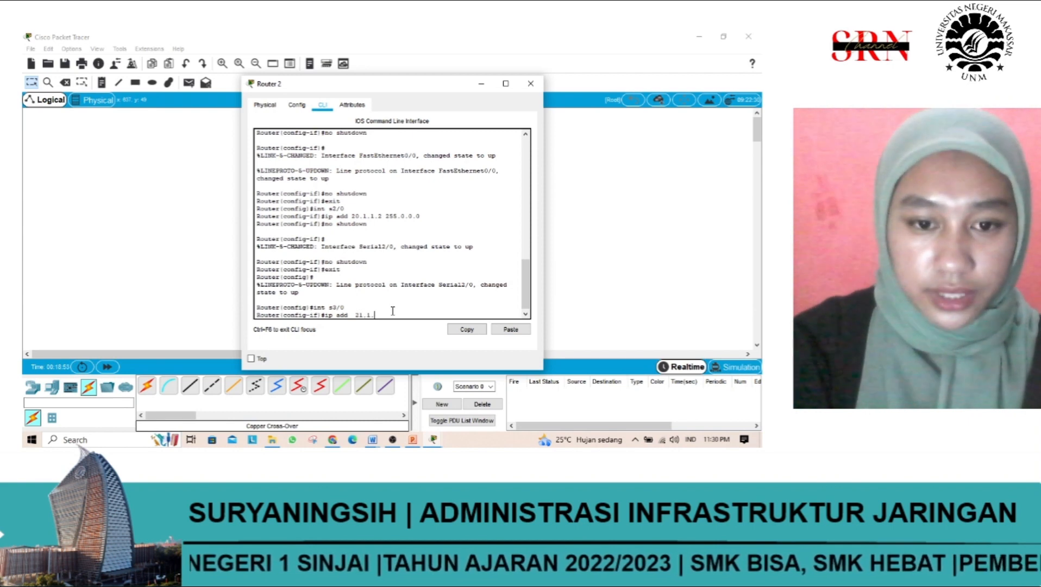
pyautogui.write('1.1')
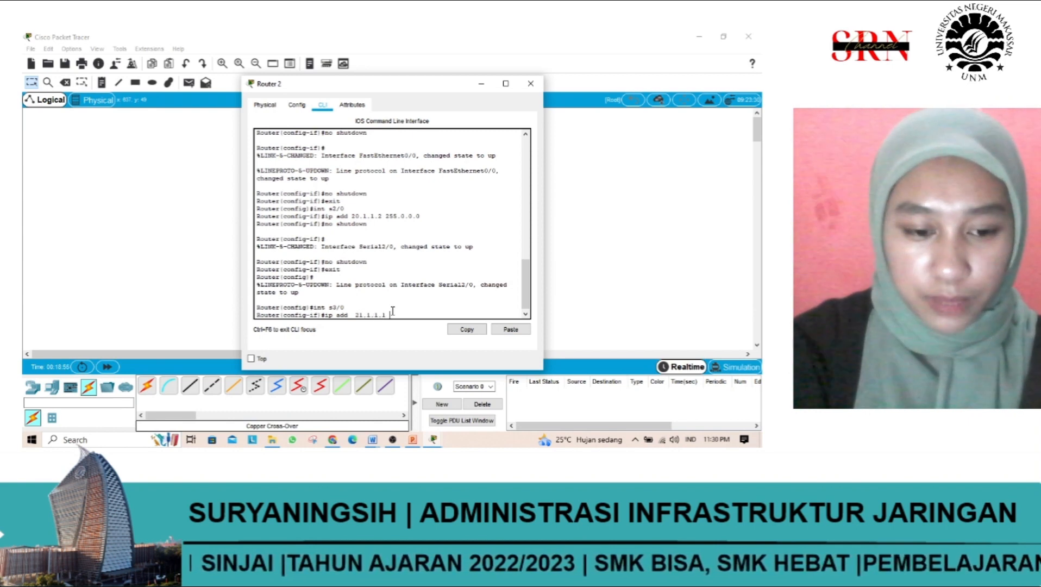
pyautogui.write(' 255.0.')
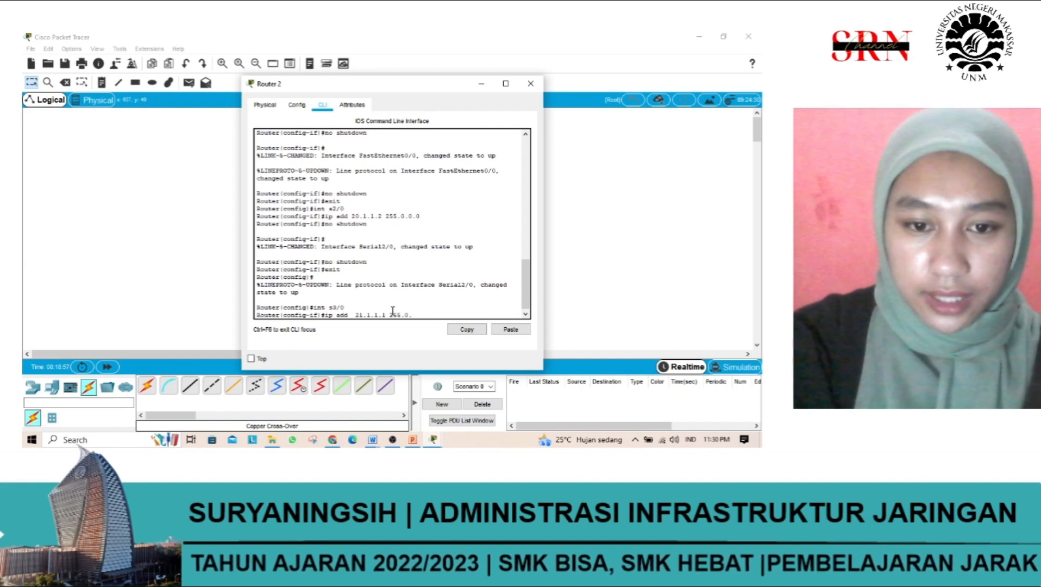
pyautogui.write('0.0.0')
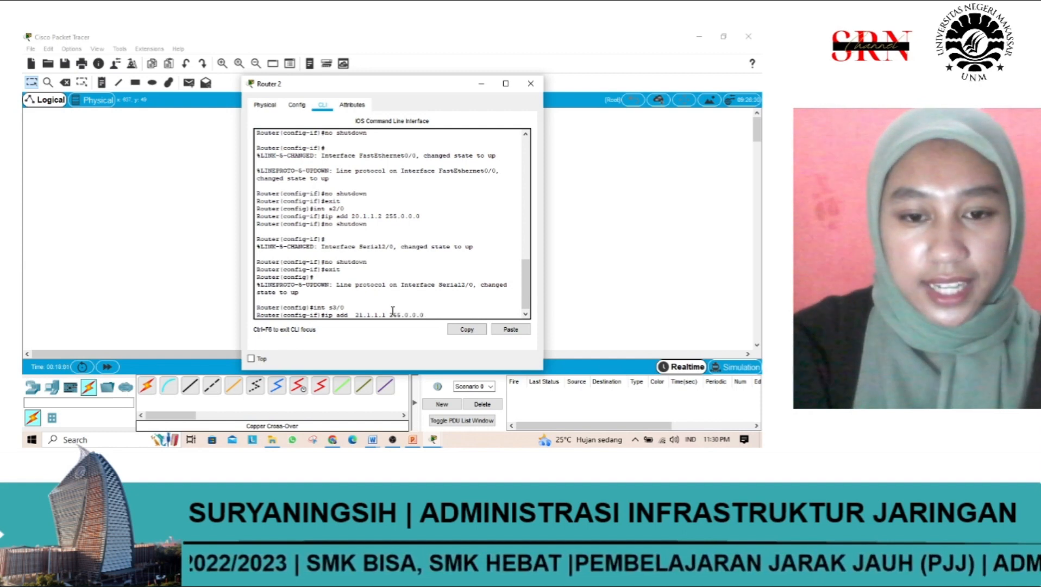
pyautogui.press('Return')
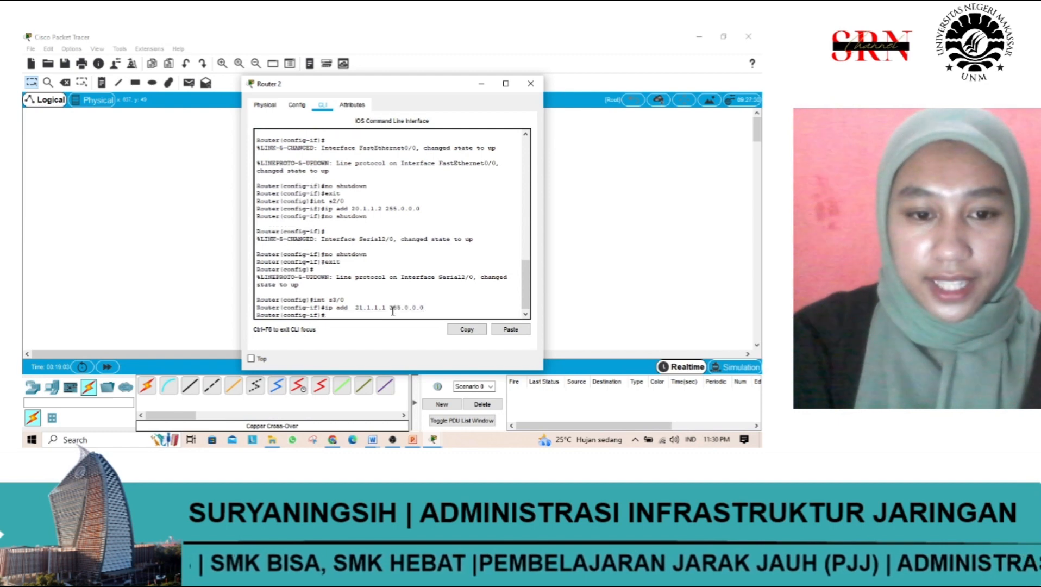
# Step: Enable serial interface s3/0 with the no shutdown command
pyautogui.write('no')
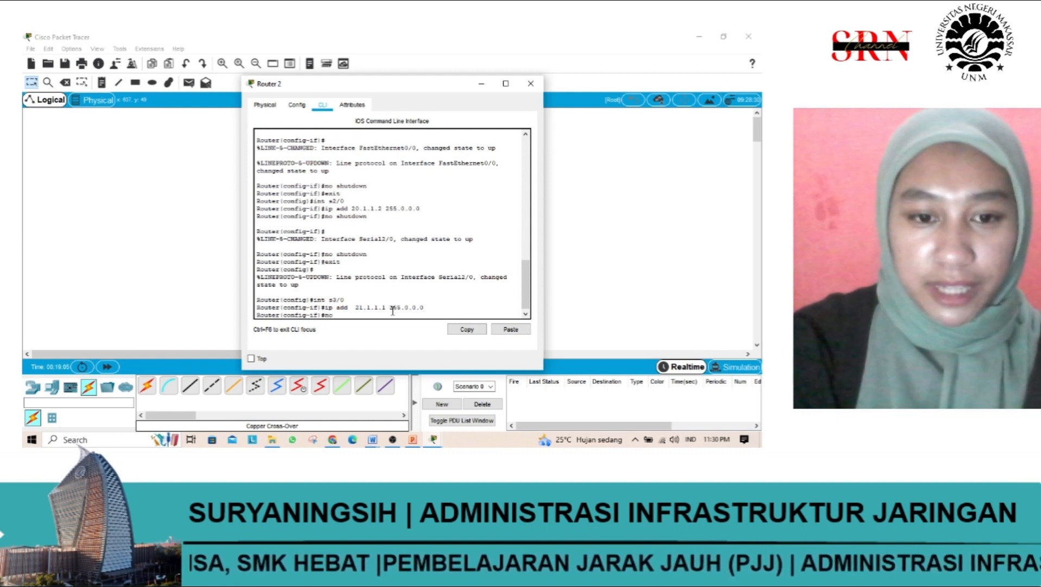
pyautogui.write(' shutd')
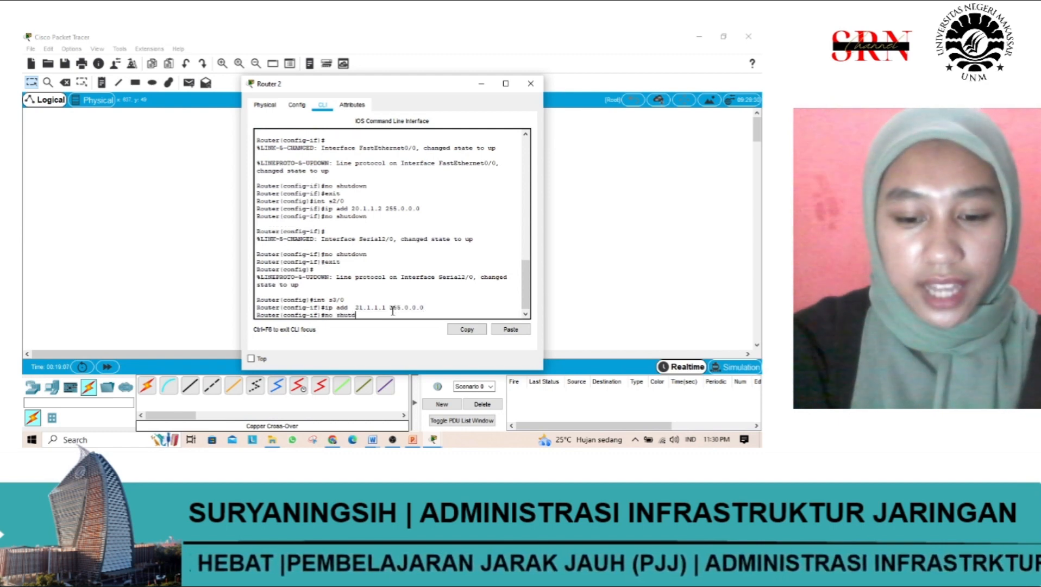
pyautogui.write('own')
pyautogui.press('Return')
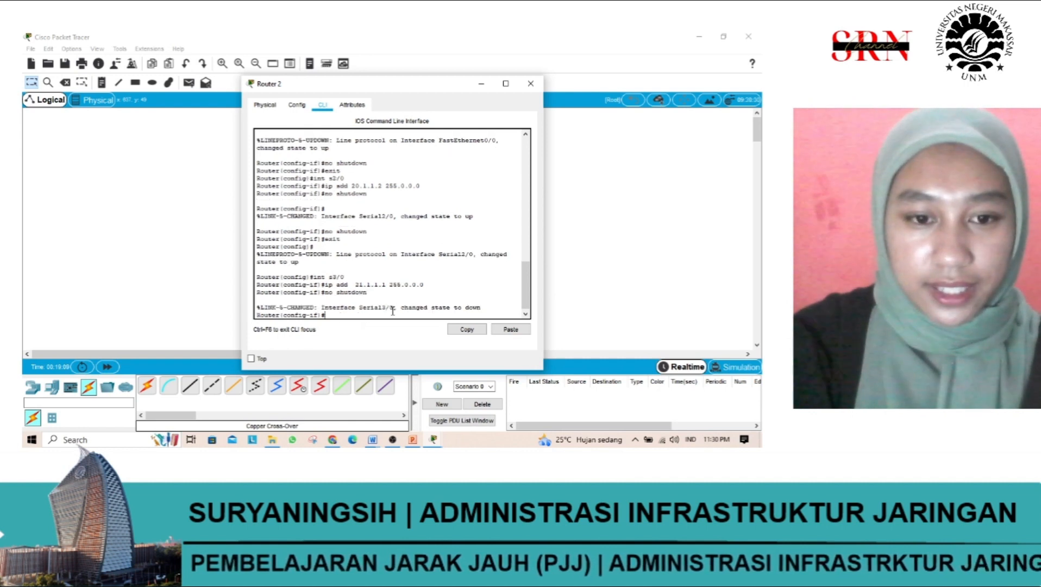
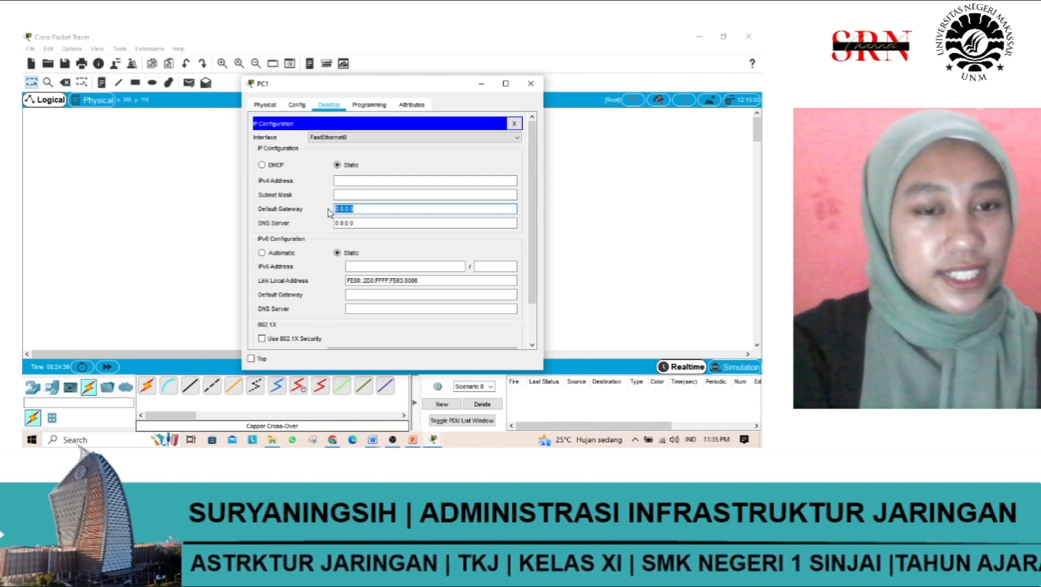
# Step: Set PC1's IPv4 default gateway to 200.168.1.1
pyautogui.write('200.')
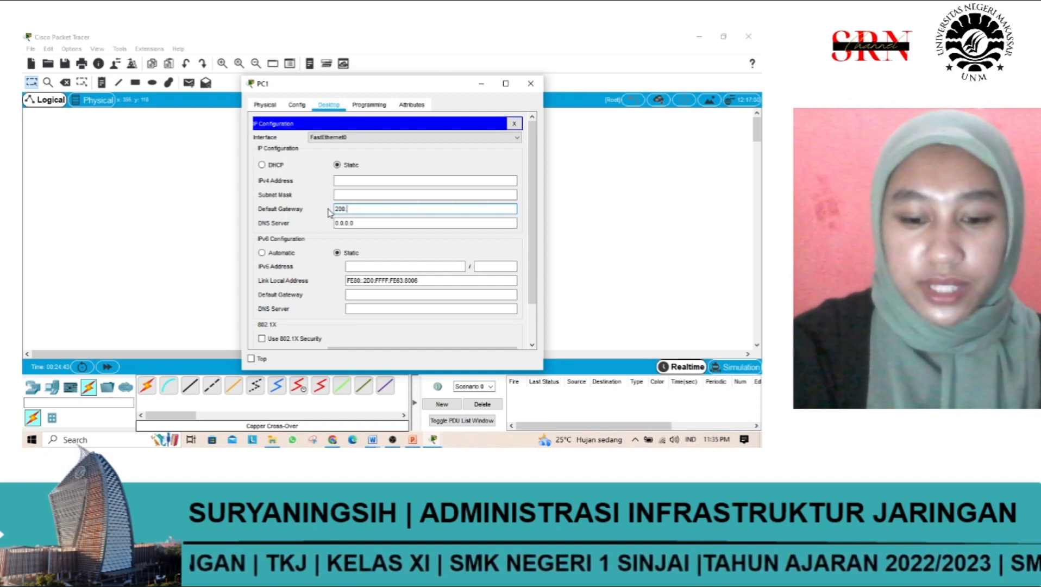
pyautogui.write('16')
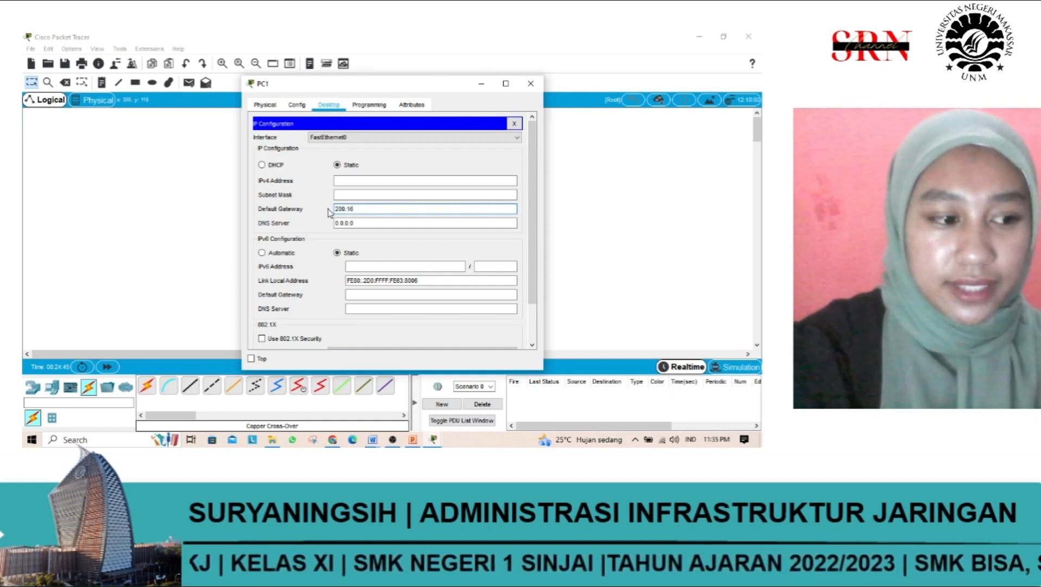
pyautogui.write('8.1.2')
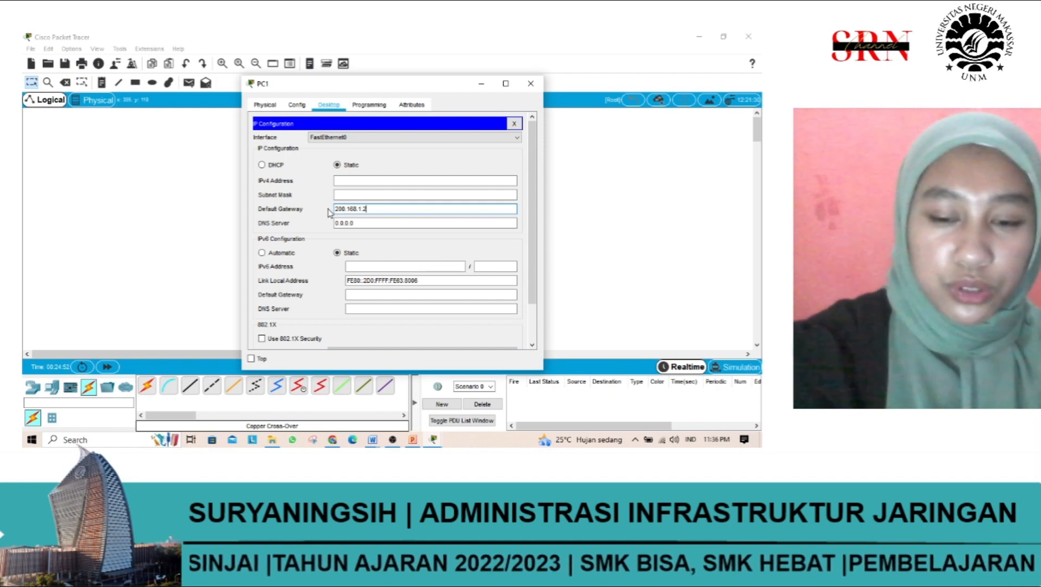
pyautogui.press('BackSpace')
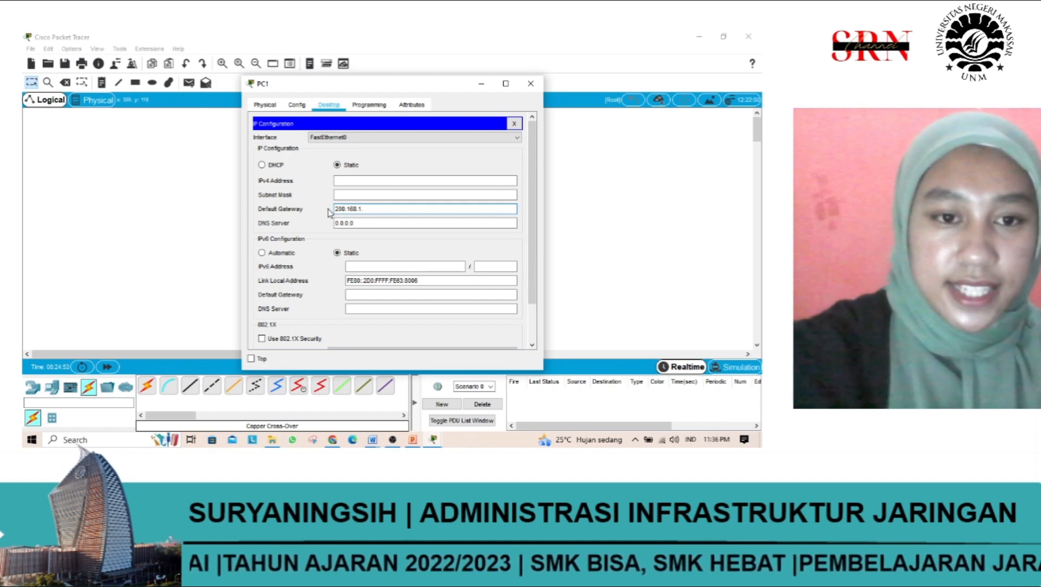
pyautogui.write('1')
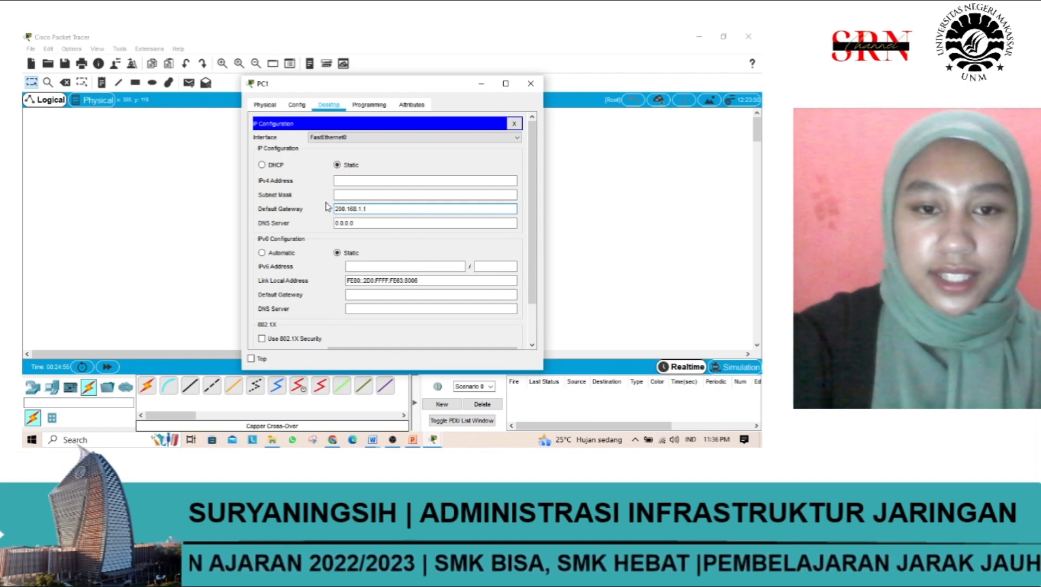
# Step: Try to assign the static IPv4 address 200.168.1.23 to PC1
pyautogui.click(352, 180)
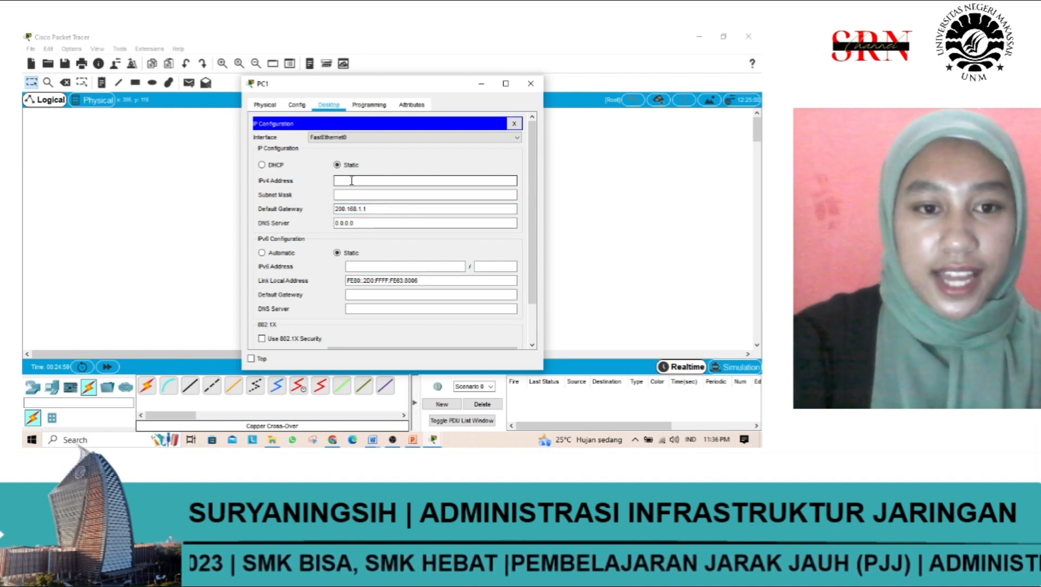
pyautogui.write('2')
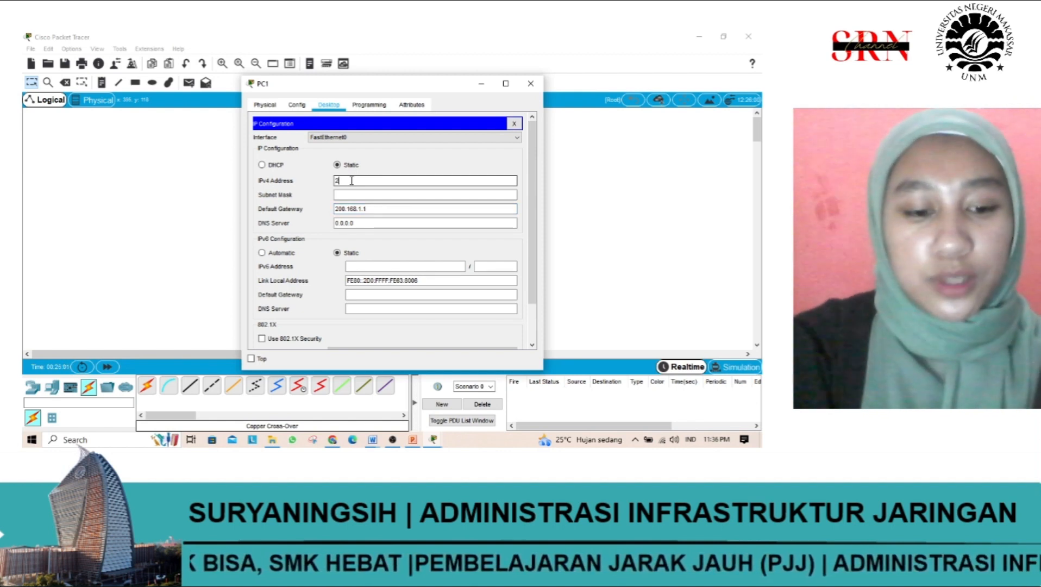
pyautogui.write('00.1')
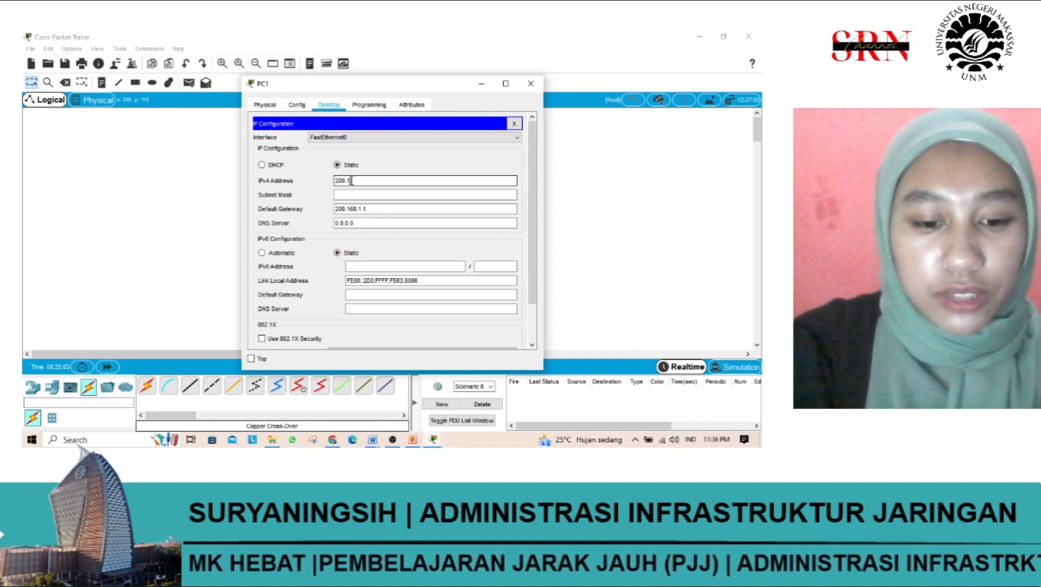
pyautogui.write('68.1')
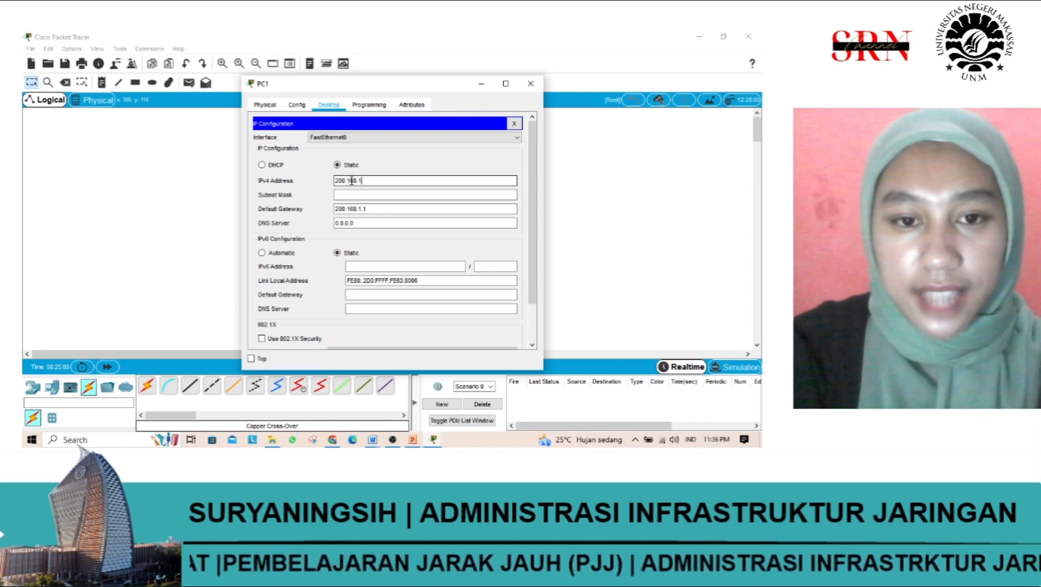
pyautogui.write('.')
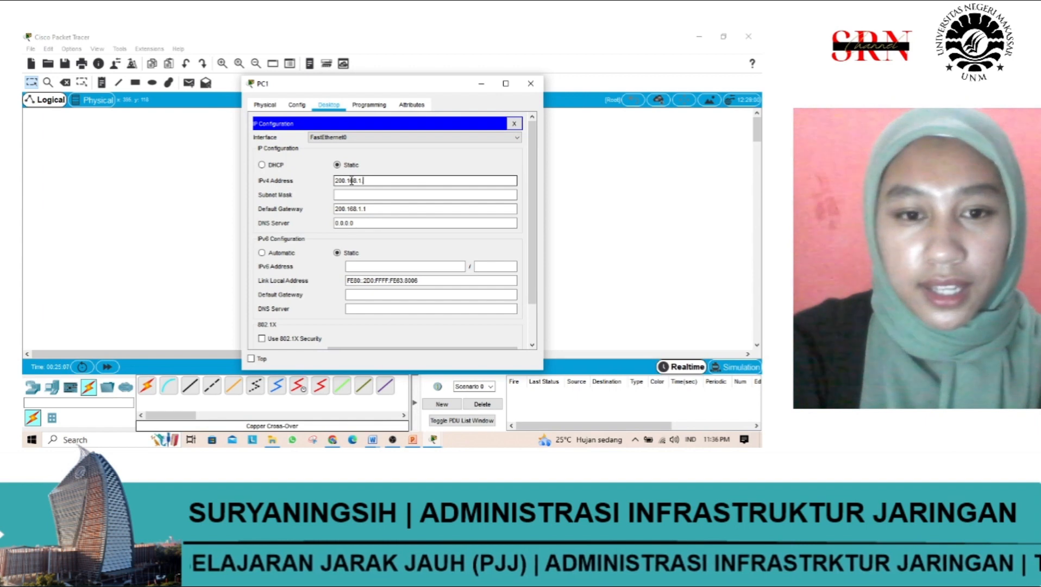
pyautogui.write('232')
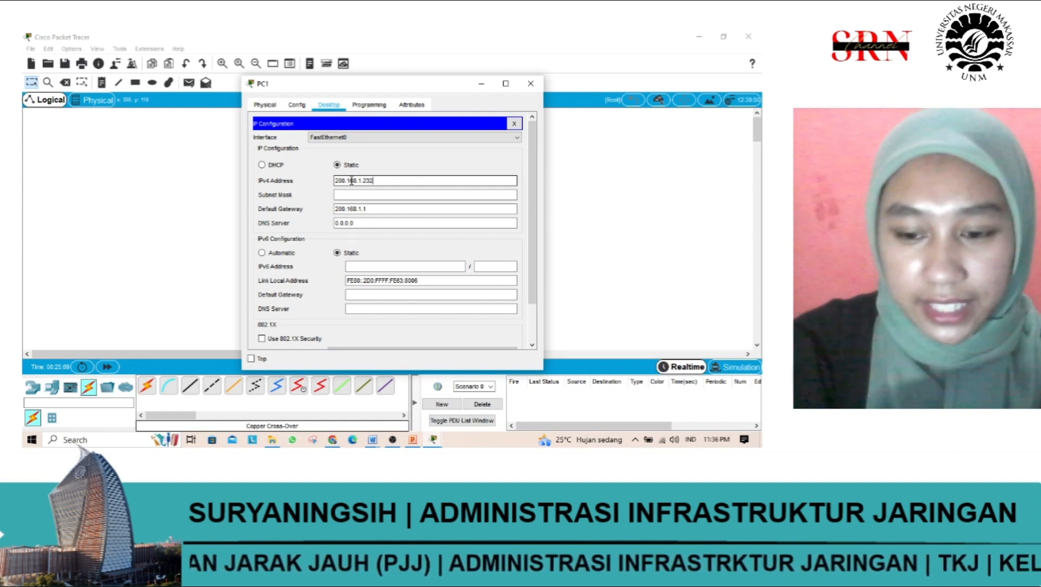
pyautogui.press('BackSpace')
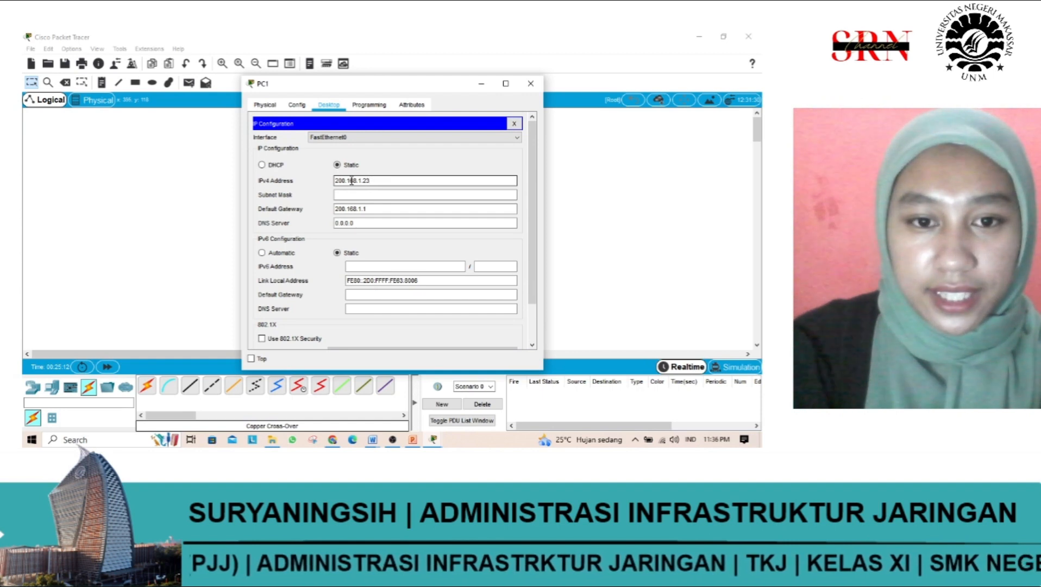
pyautogui.click(368, 196)
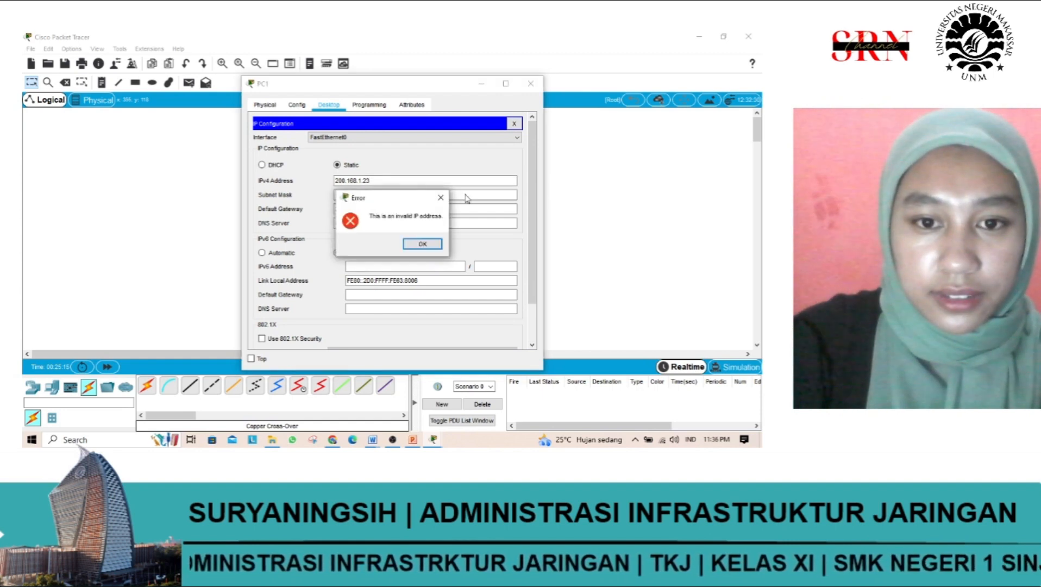
pyautogui.click(441, 200)
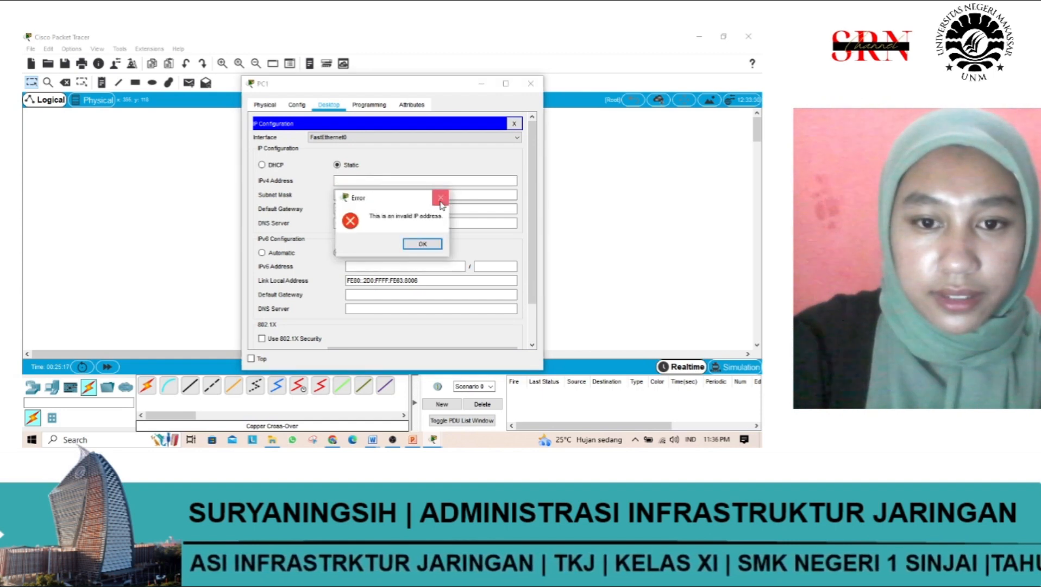
pyautogui.click(441, 198)
# Step: Assign PC1 the IPv4 address 200.168.1.23 with subnet mask 255.255.255.0, and close its configuration window
pyautogui.click(396, 182)
pyautogui.write('200.16')
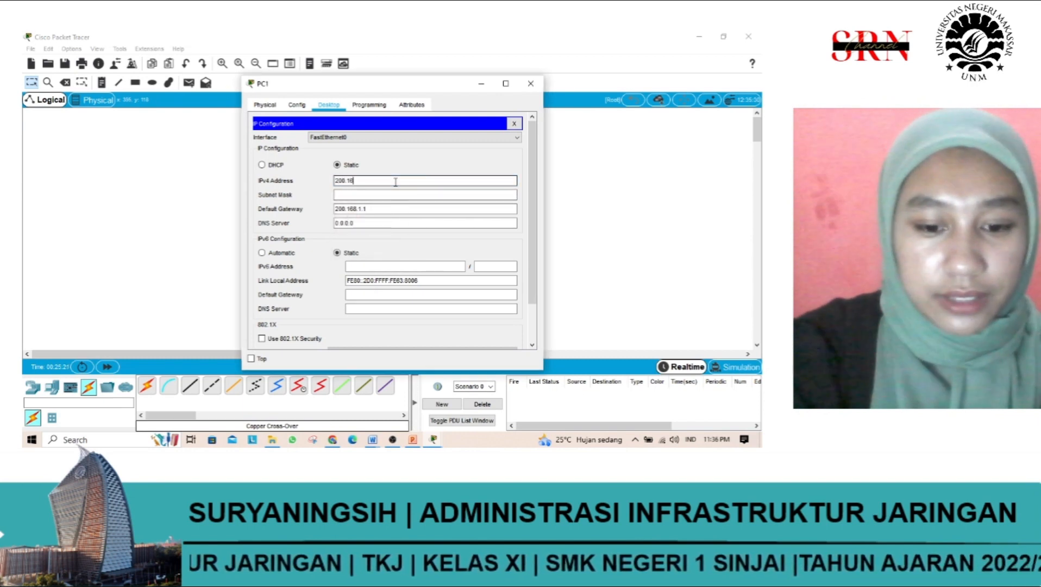
pyautogui.write('8.1.23')
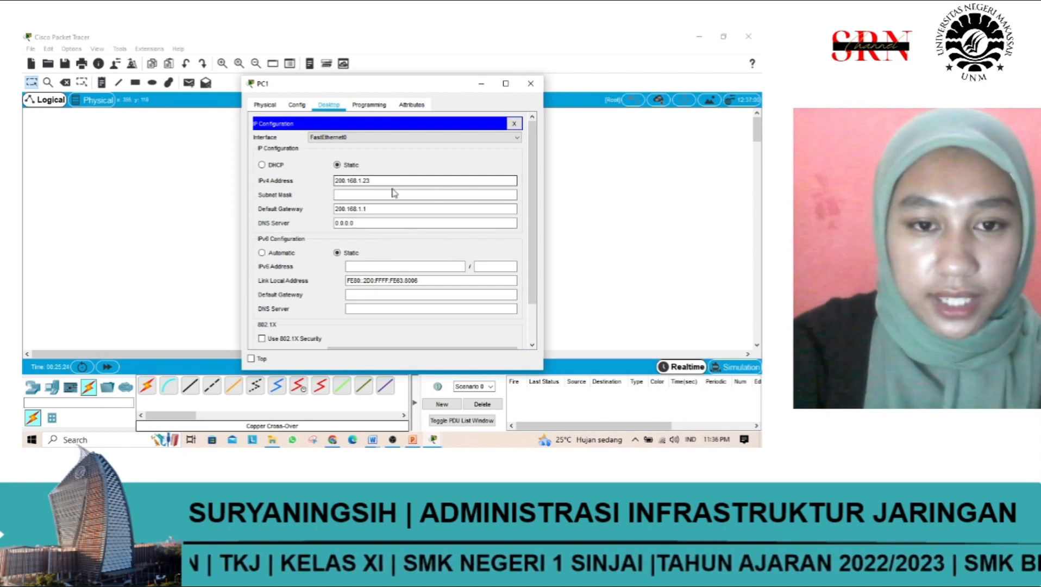
pyautogui.click(392, 194)
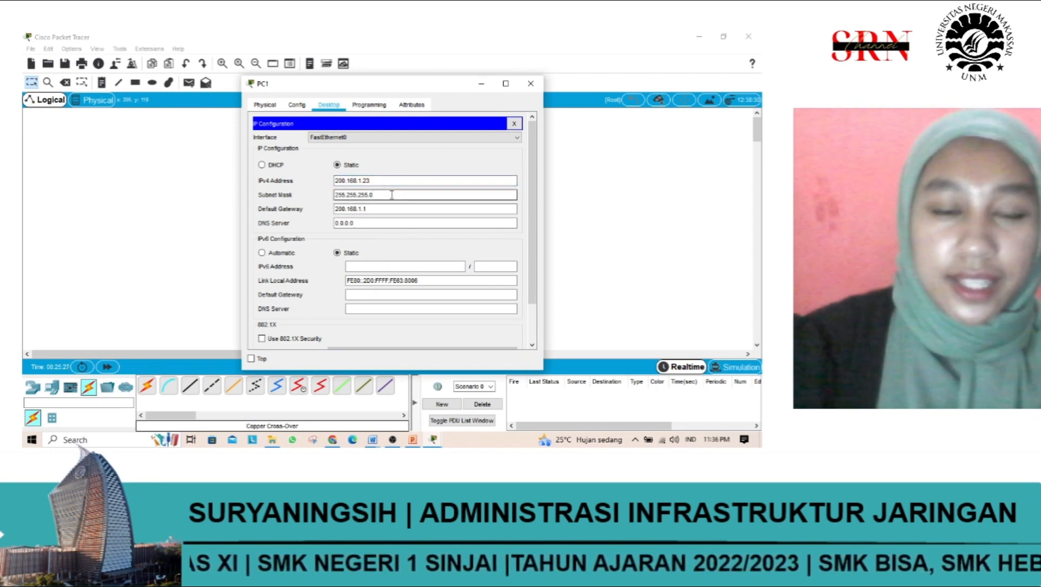
pyautogui.moveTo(391, 194); pyautogui.dragTo(332, 197)
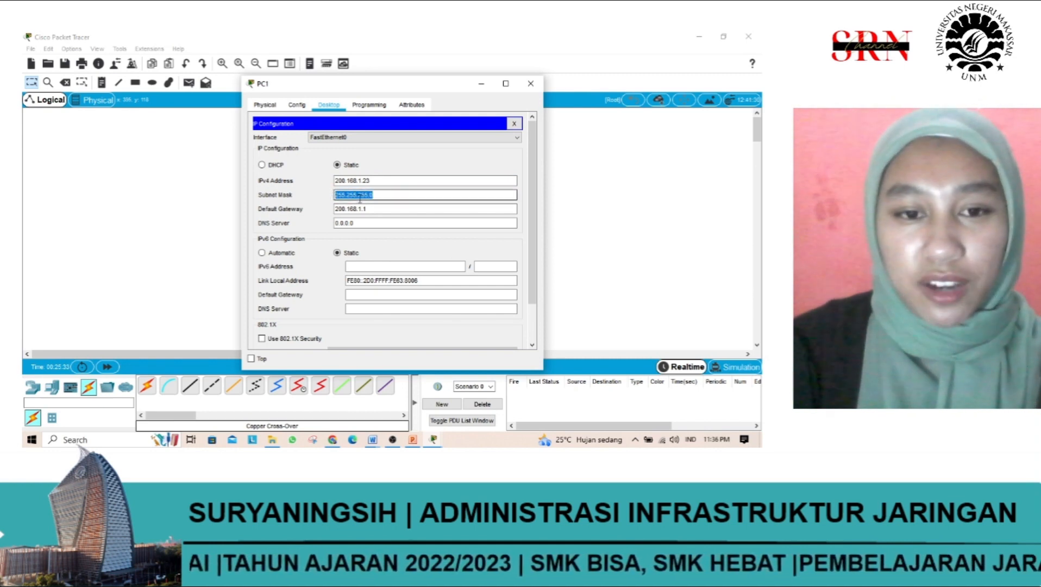
pyautogui.click(389, 195)
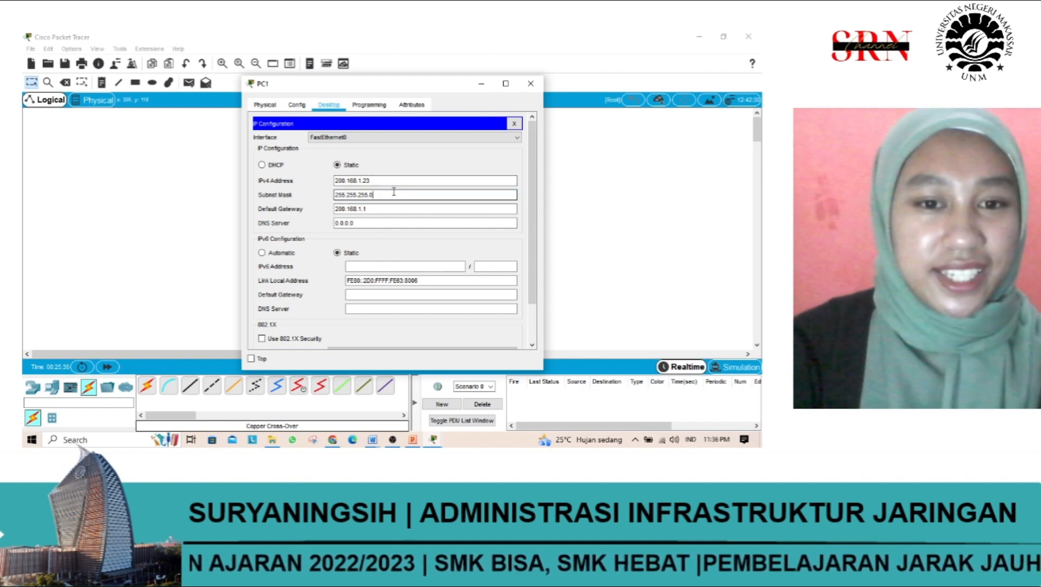
pyautogui.moveTo(330, 198); pyautogui.dragTo(316, 195)
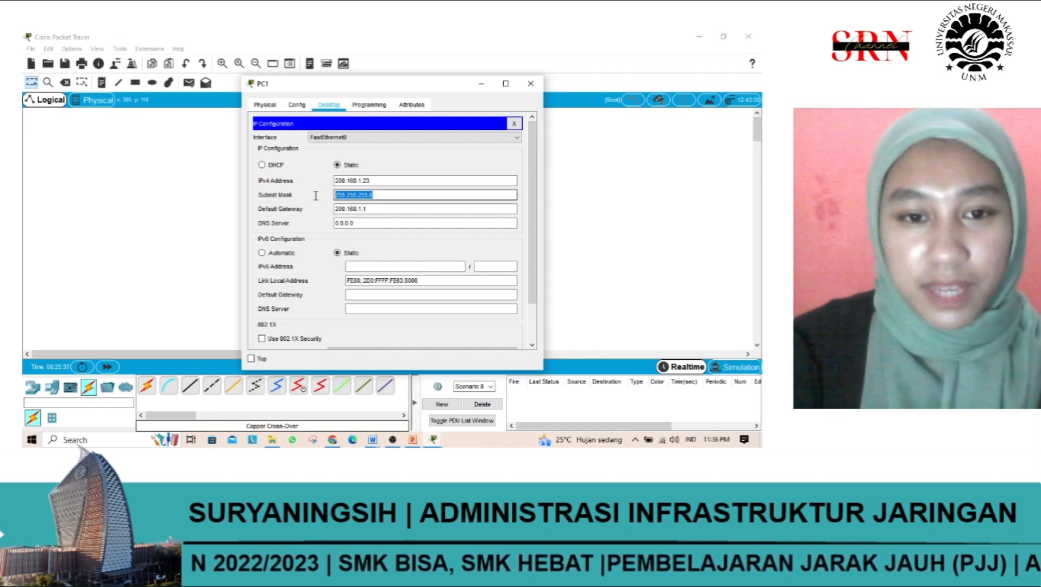
pyautogui.click(396, 223)
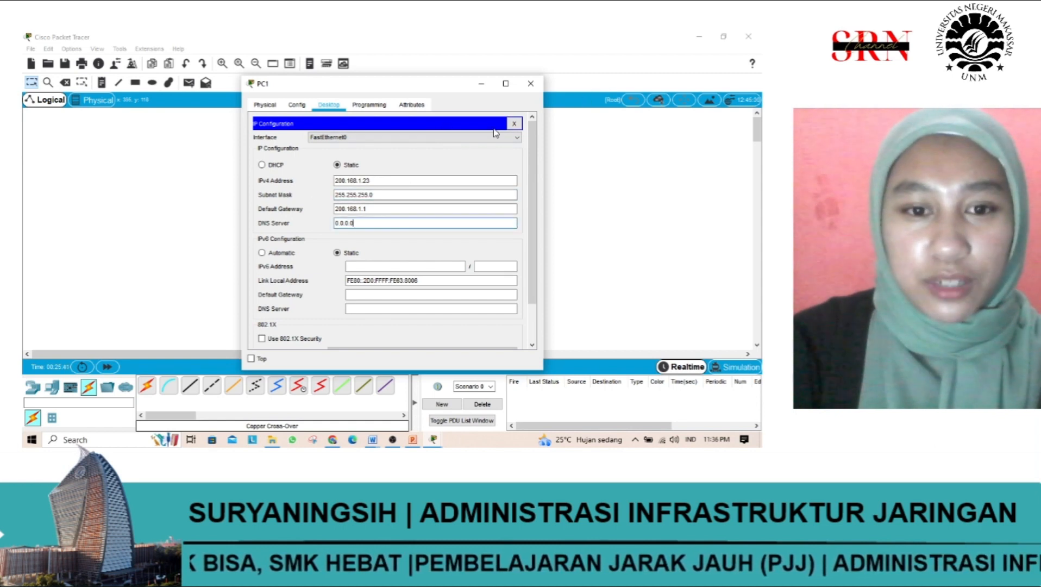
pyautogui.click(531, 85)
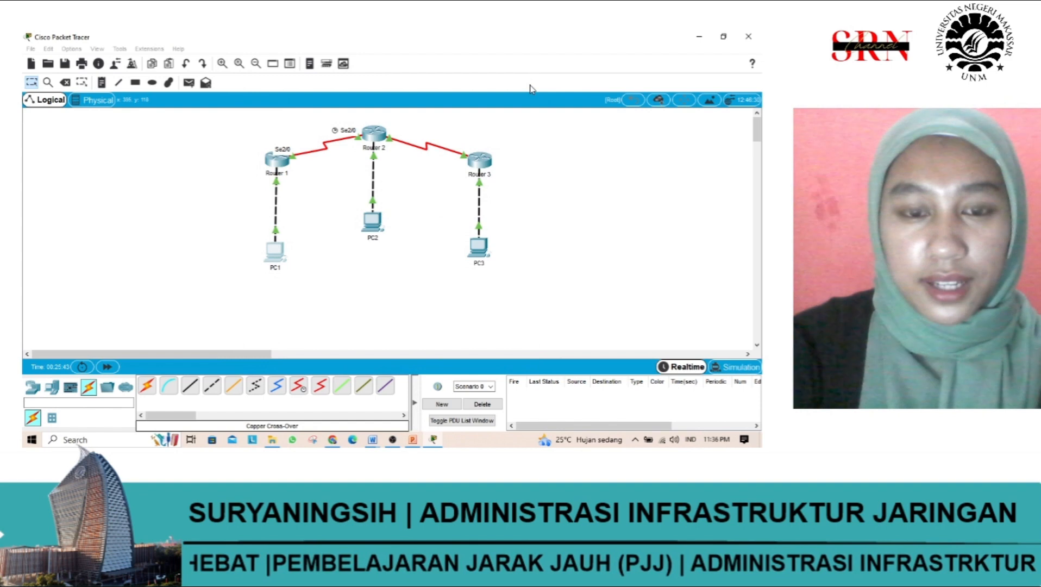
# Step: Open PC2's IP configuration and set its IPv4 default gateway to 200.168.2.1
pyautogui.click(374, 221)
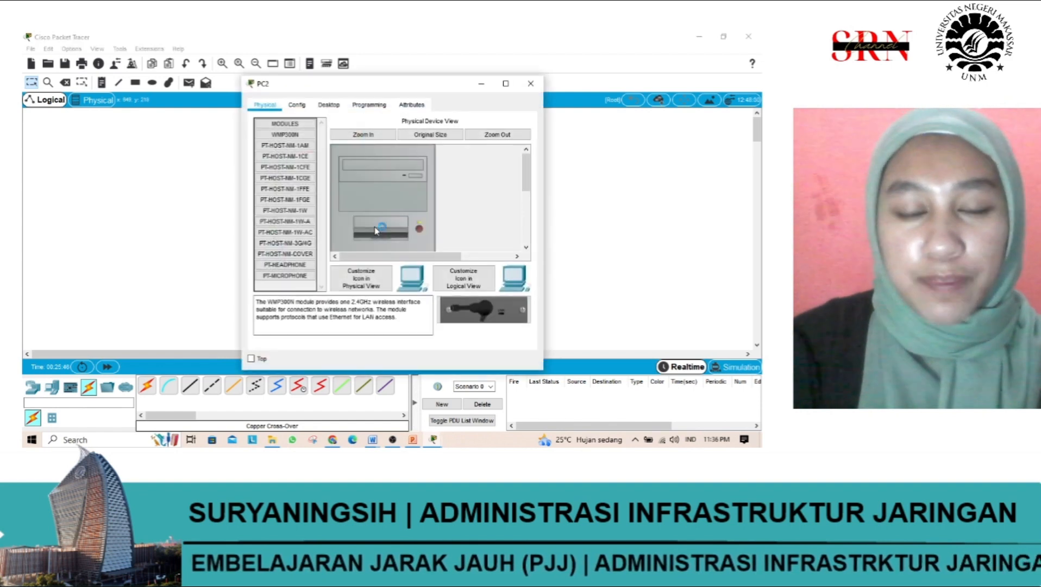
pyautogui.click(342, 106)
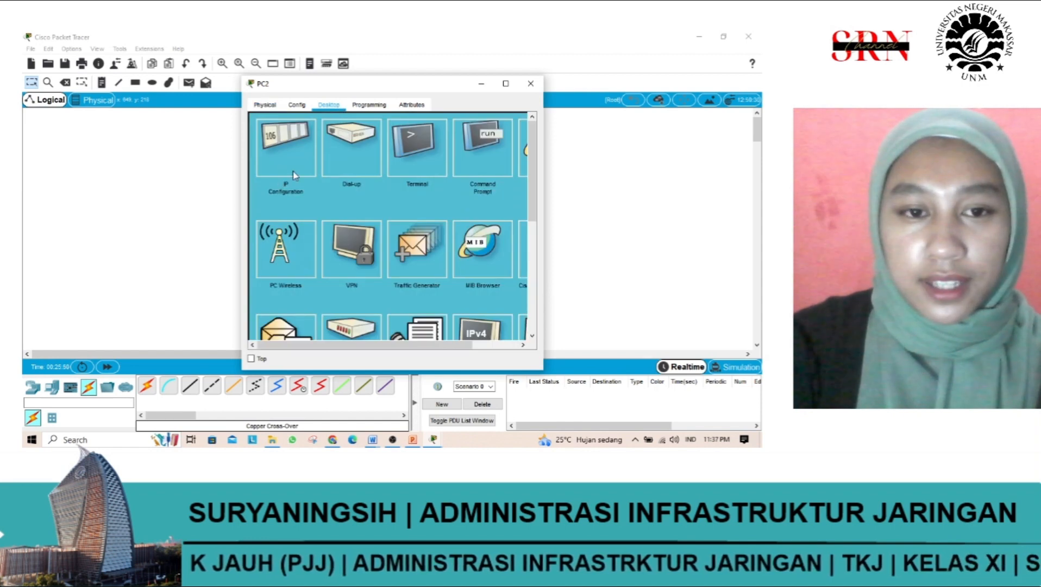
pyautogui.click(295, 175)
pyautogui.moveTo(357, 209); pyautogui.dragTo(324, 215)
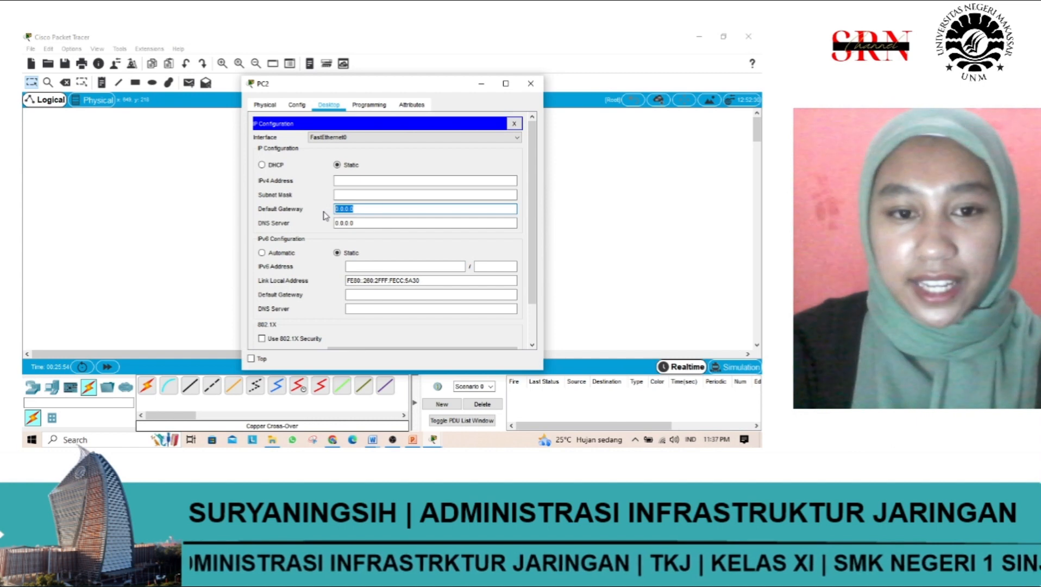
pyautogui.write('168')
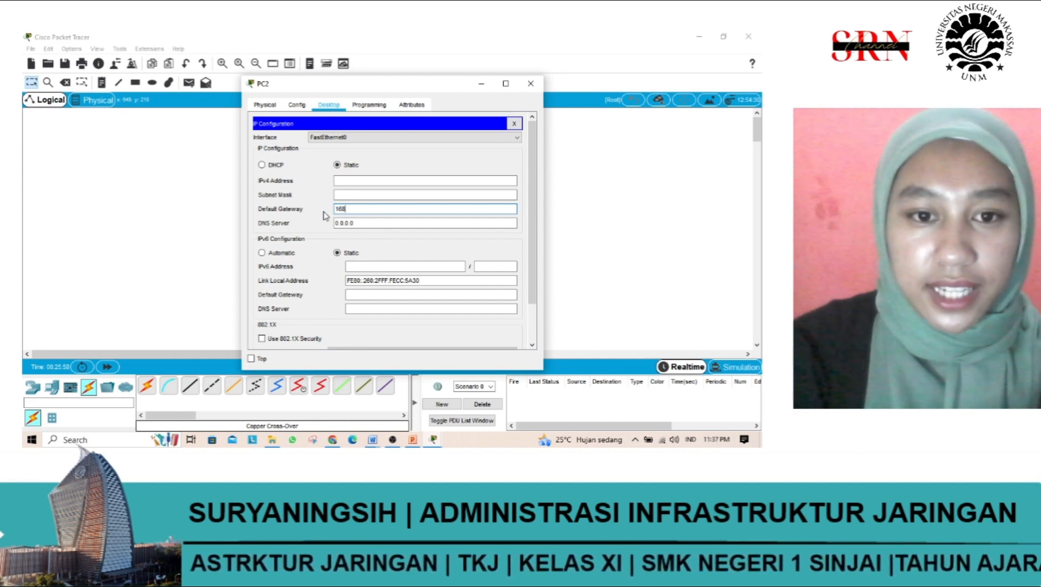
pyautogui.press('BackSpace')
pyautogui.press('BackSpace')
pyautogui.press('BackSpace')
pyautogui.write('200.')
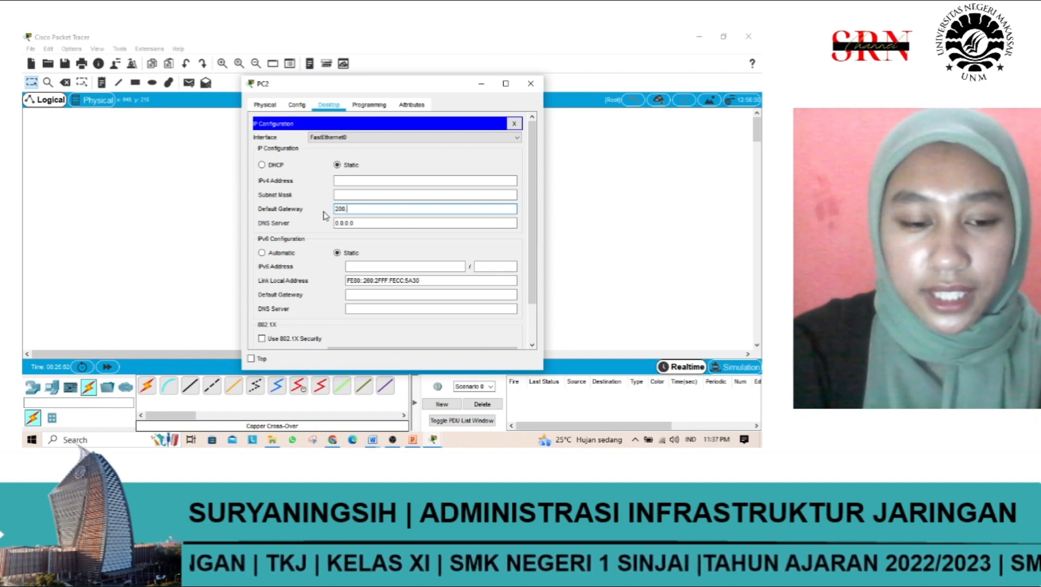
pyautogui.write('168.')
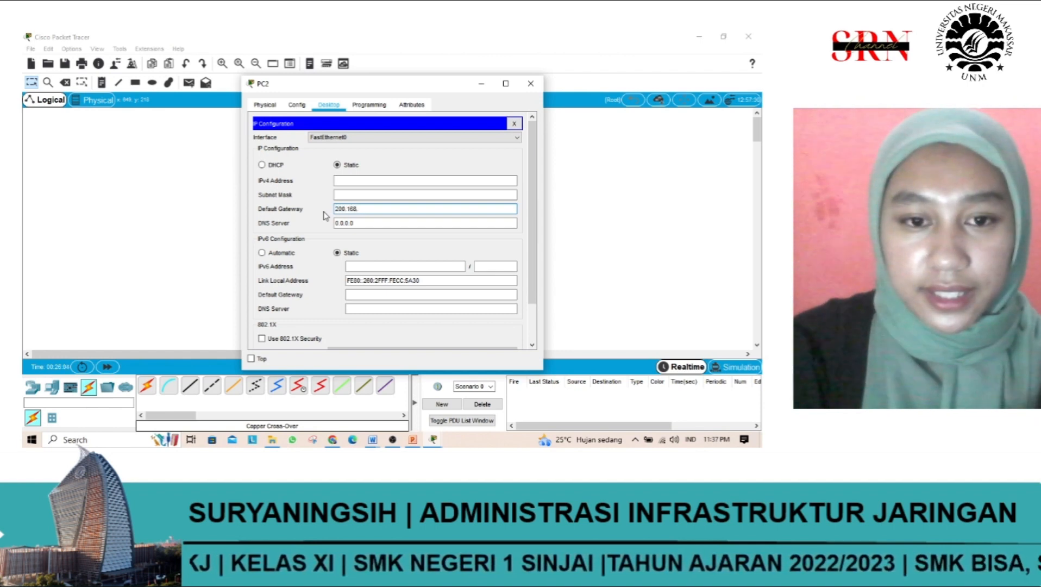
pyautogui.write('2.1')
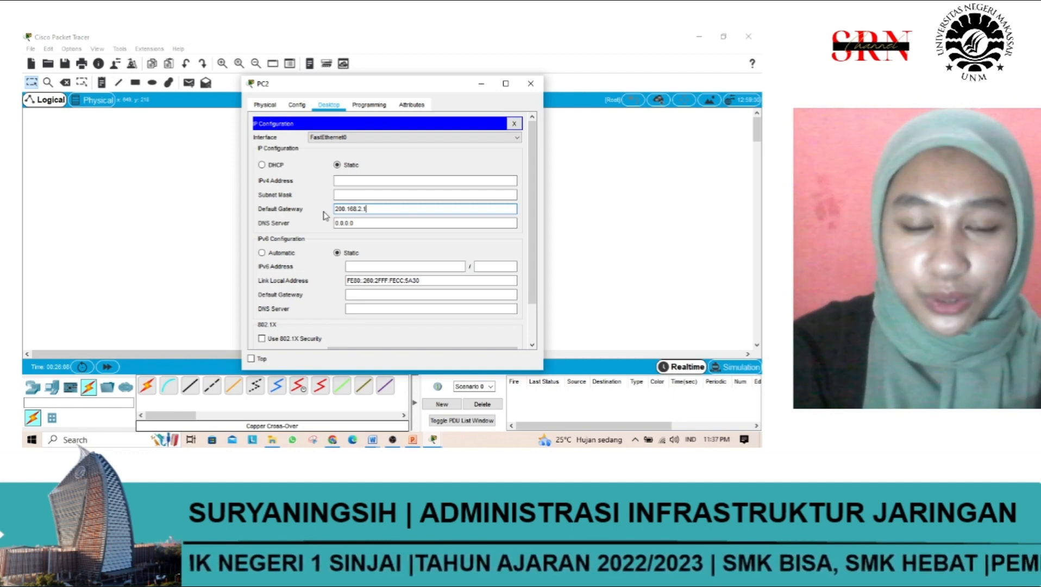
# Step: Assign PC2 the IPv4 address 200.168.2.100 with subnet mask 255.255.255.0, and close its configuration window
pyautogui.click(363, 180)
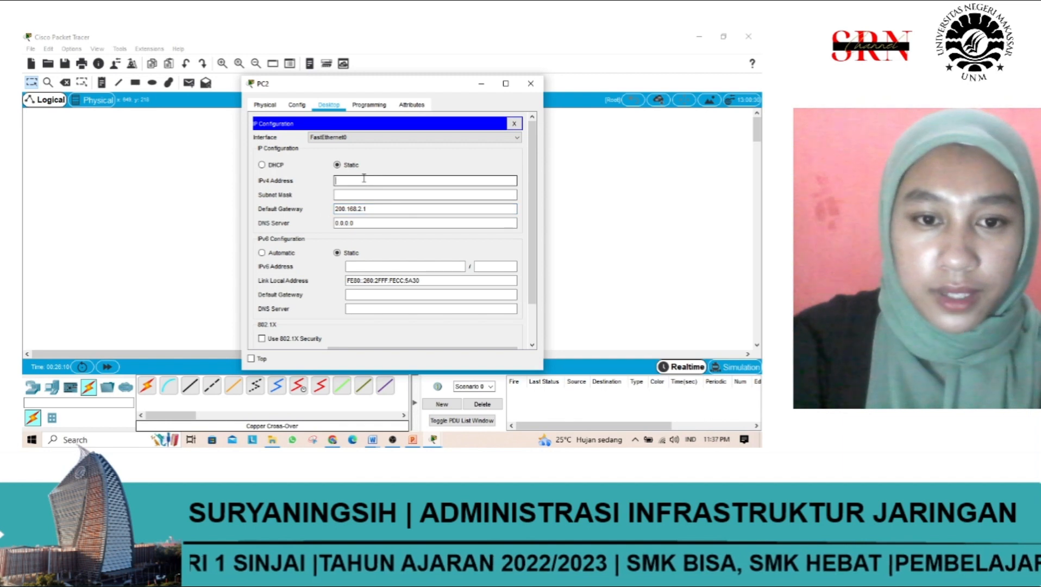
pyautogui.write('200.168.2.')
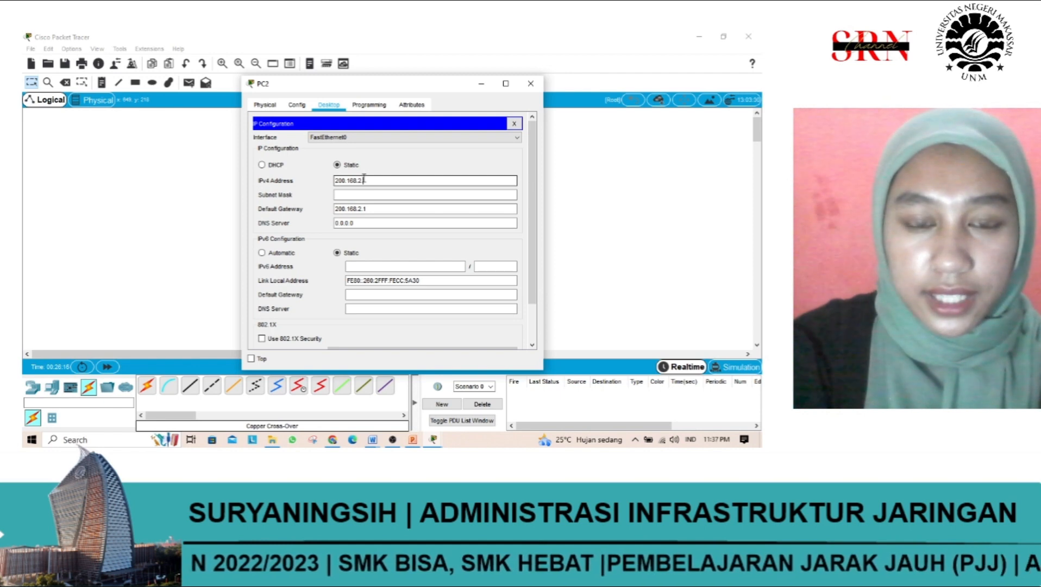
pyautogui.write('100')
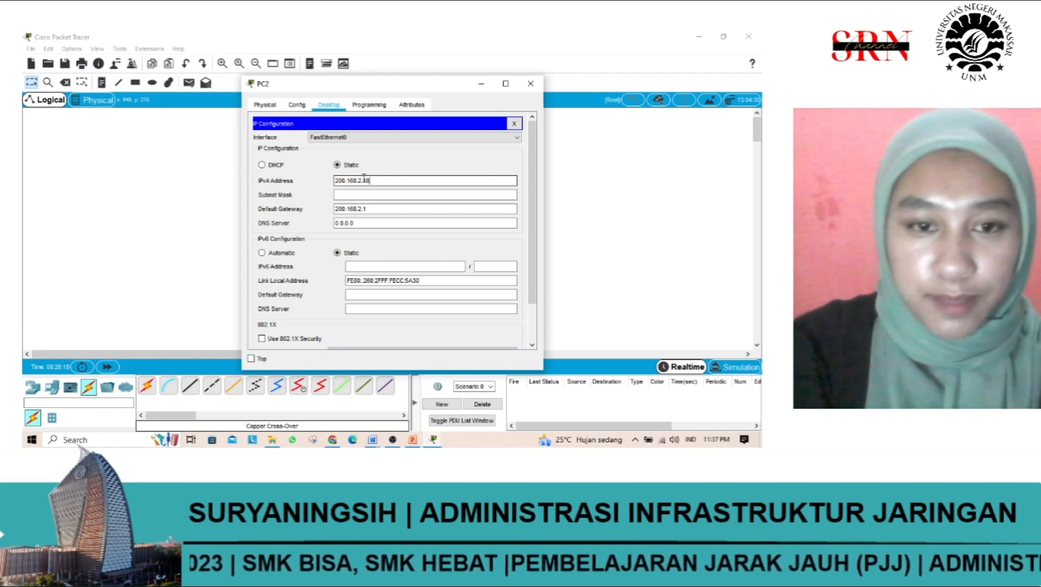
pyautogui.click(367, 194)
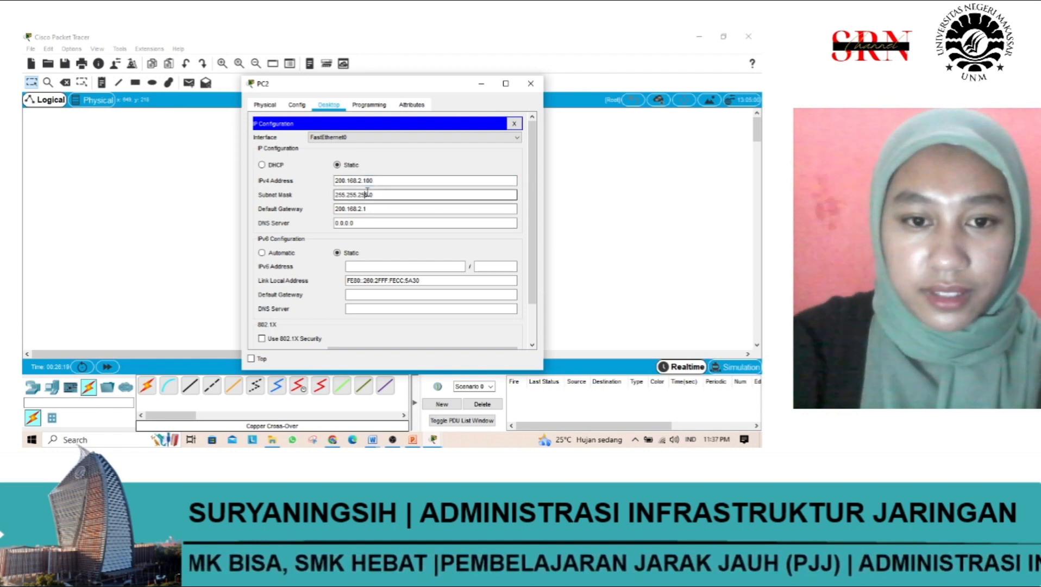
pyautogui.click(531, 84)
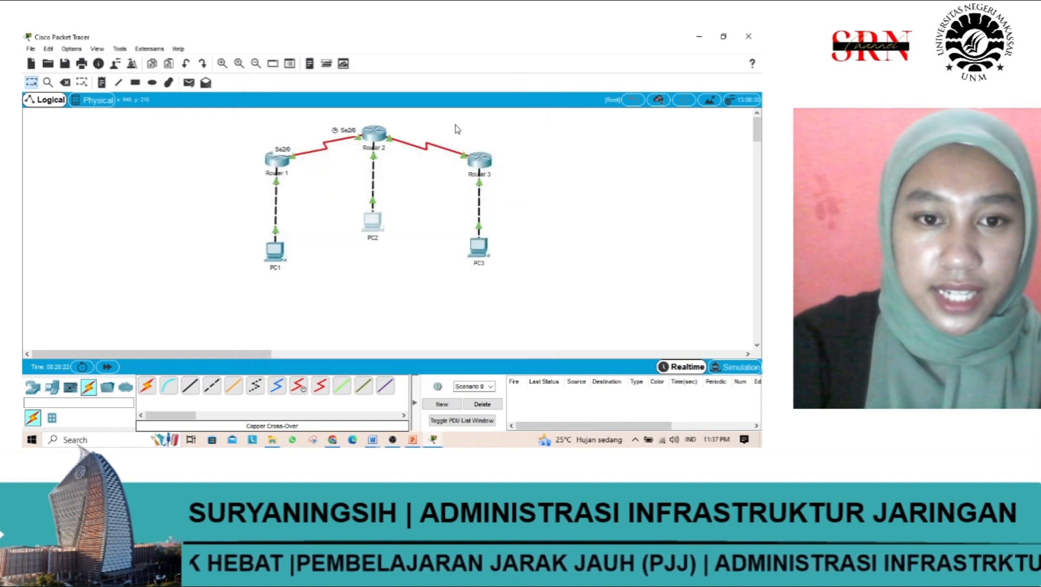
# Step: Check the IPv4 address and subnet mask of FastEthernet0/0 on Router 1, Router 2 and Router 3, closing each configuration window
pyautogui.click(280, 160)
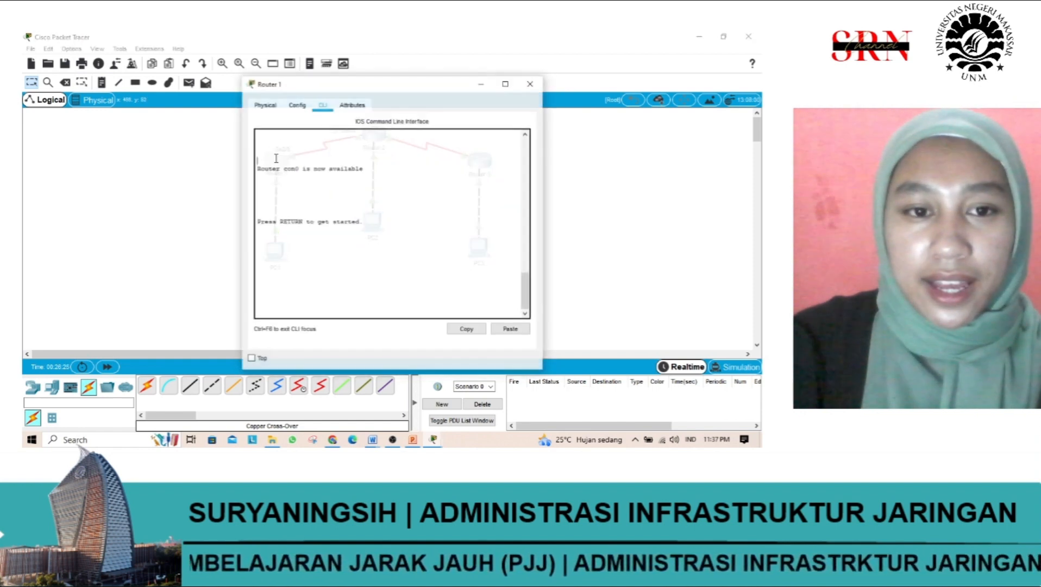
pyautogui.click(297, 105)
pyautogui.click(298, 197)
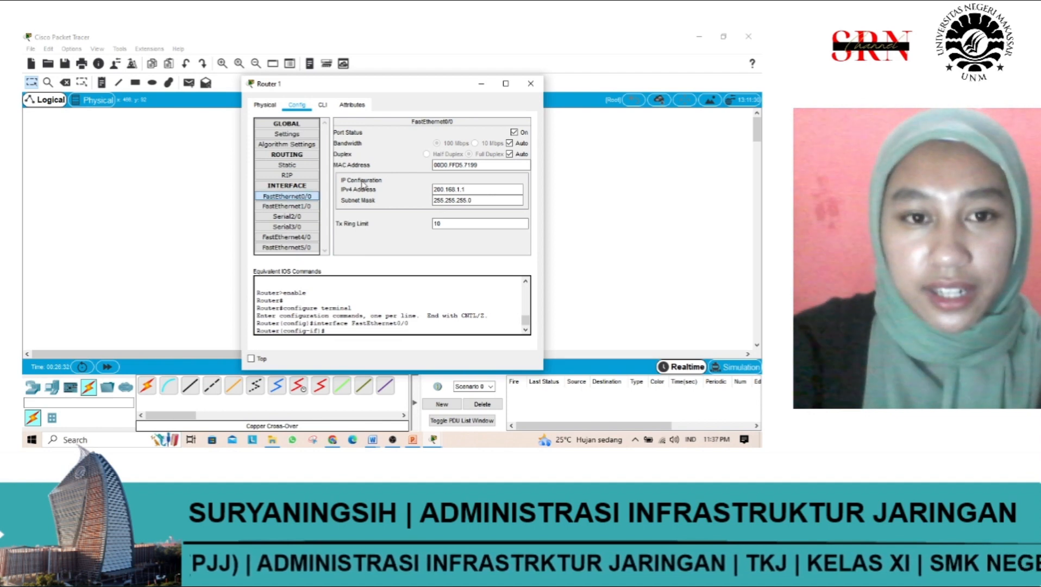
pyautogui.click(530, 83)
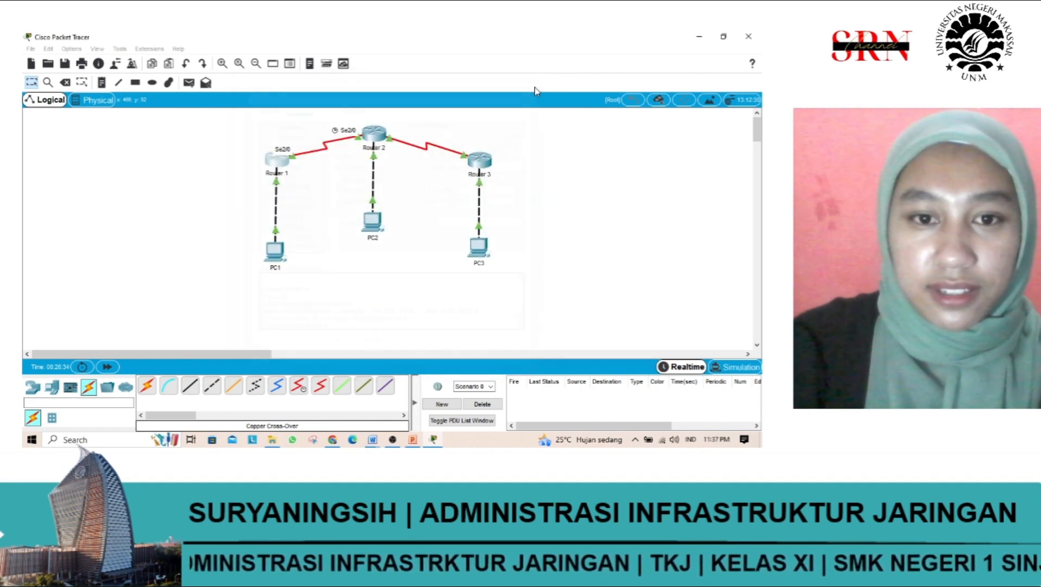
pyautogui.click(374, 136)
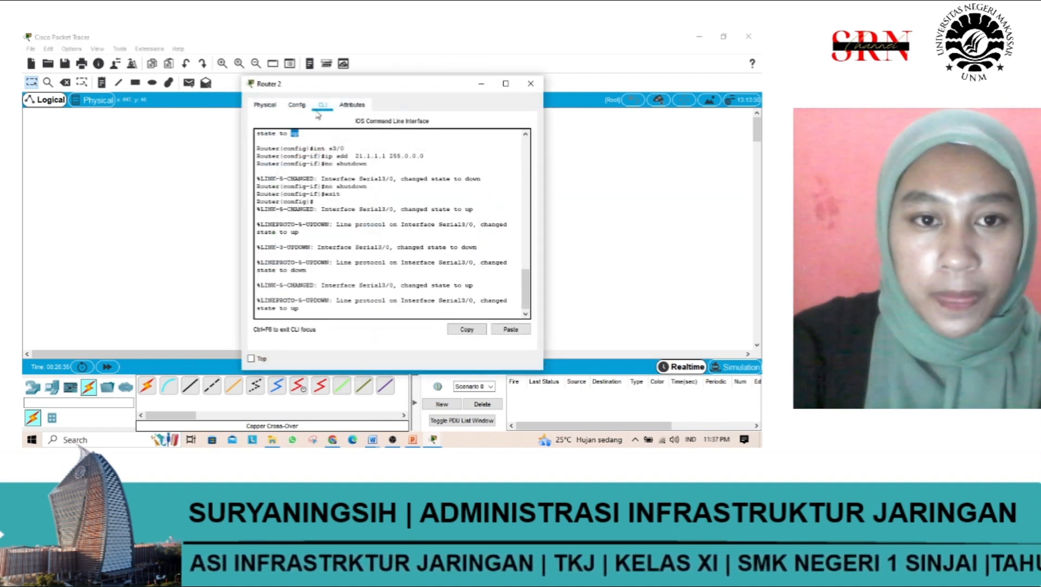
pyautogui.click(297, 104)
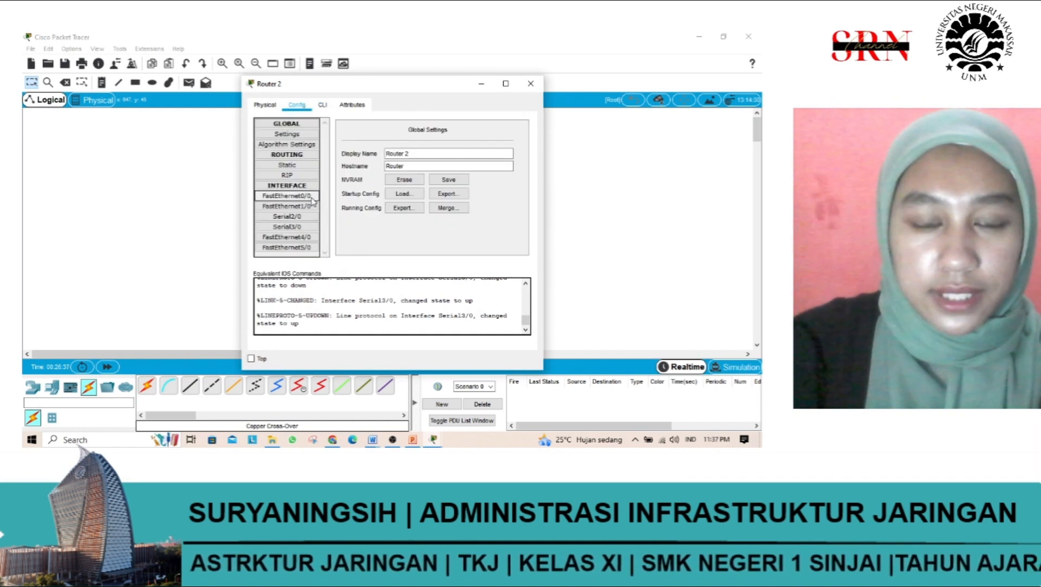
pyautogui.click(286, 196)
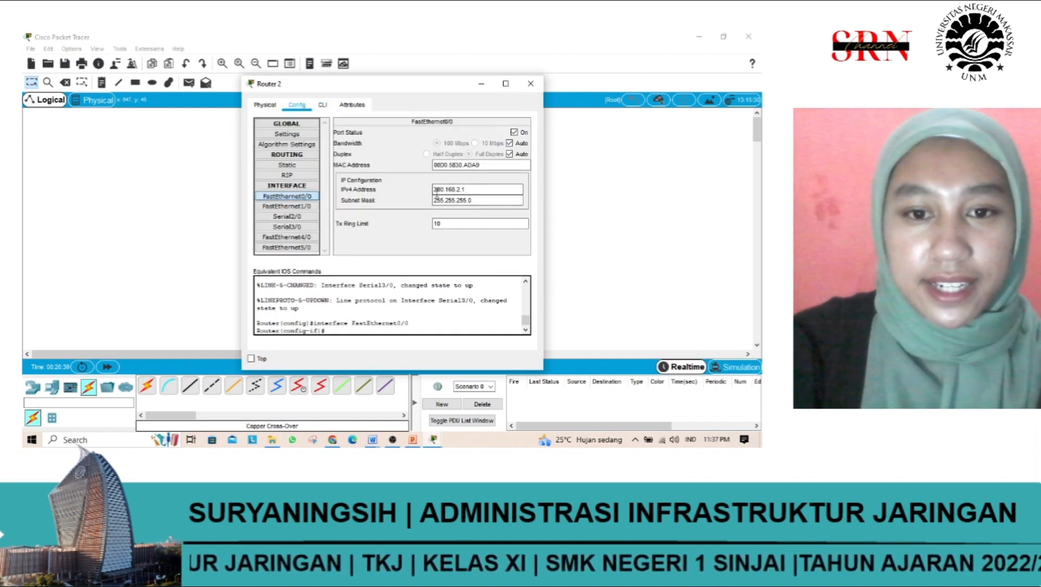
pyautogui.moveTo(434, 189)
pyautogui.mouseDown()
pyautogui.moveTo(471, 190)
pyautogui.moveTo(445, 189)
pyautogui.mouseUp()
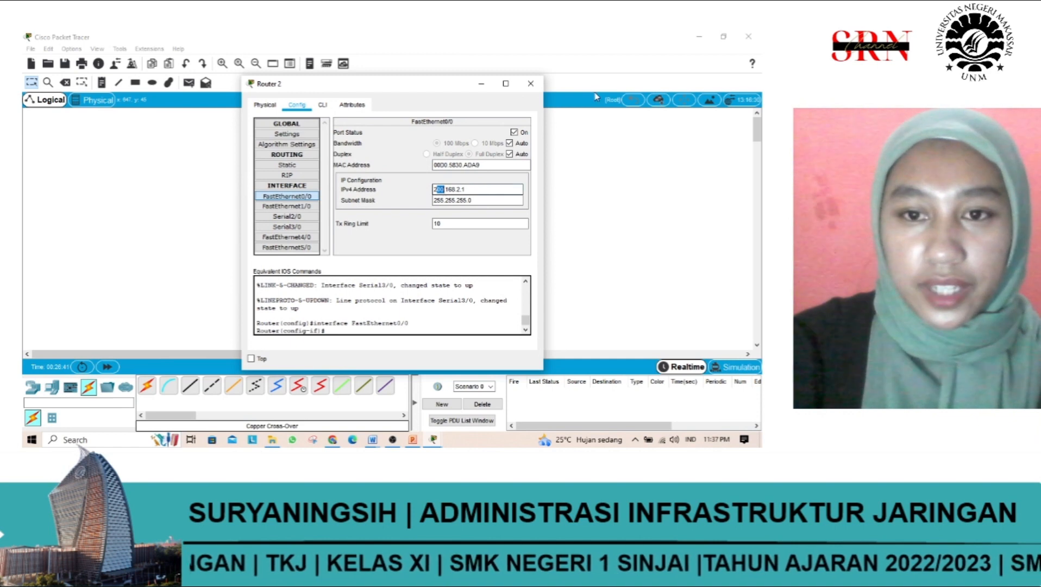
pyautogui.click(531, 83)
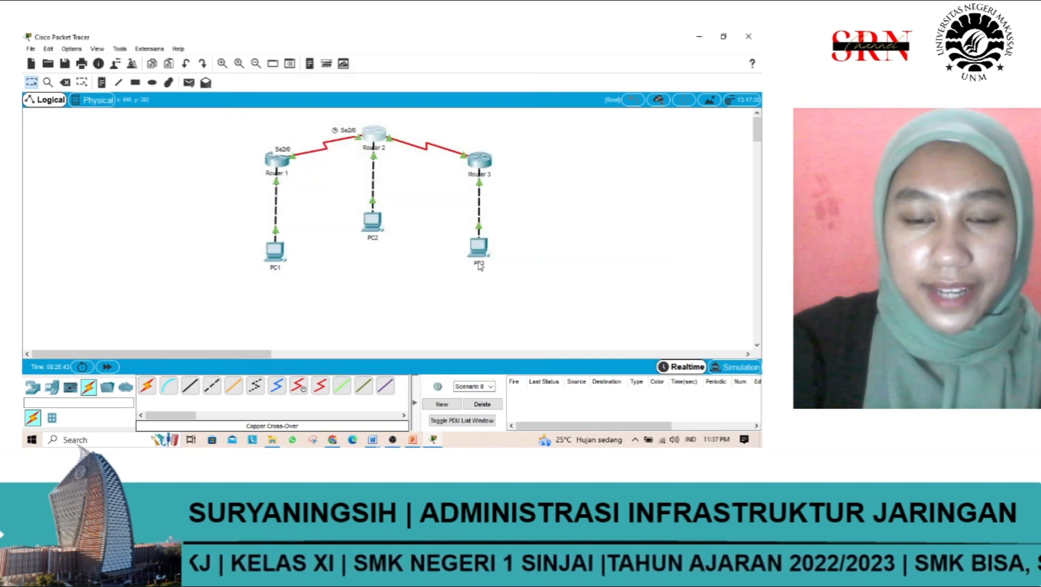
pyautogui.click(488, 162)
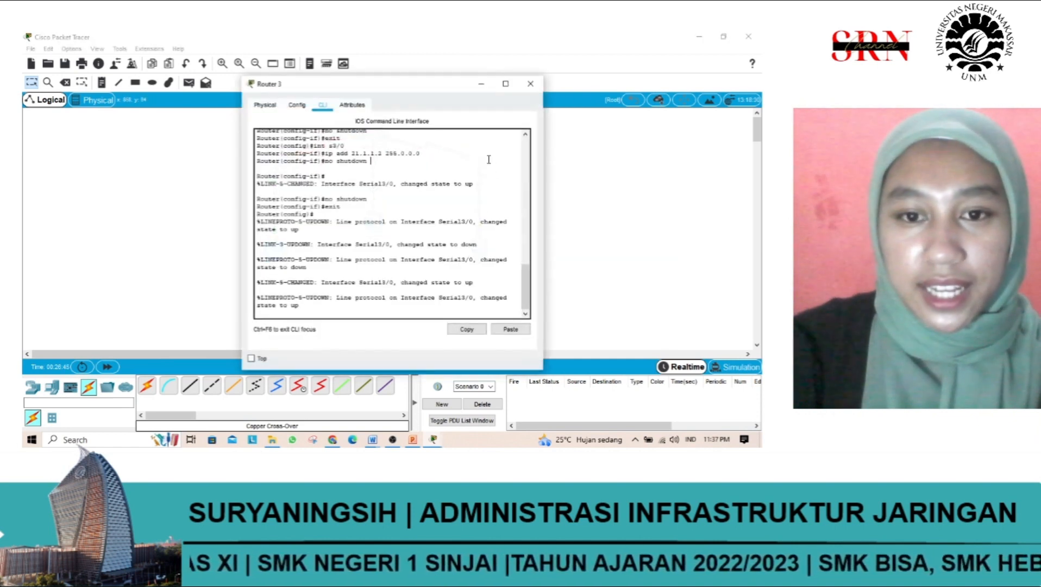
pyautogui.click(302, 108)
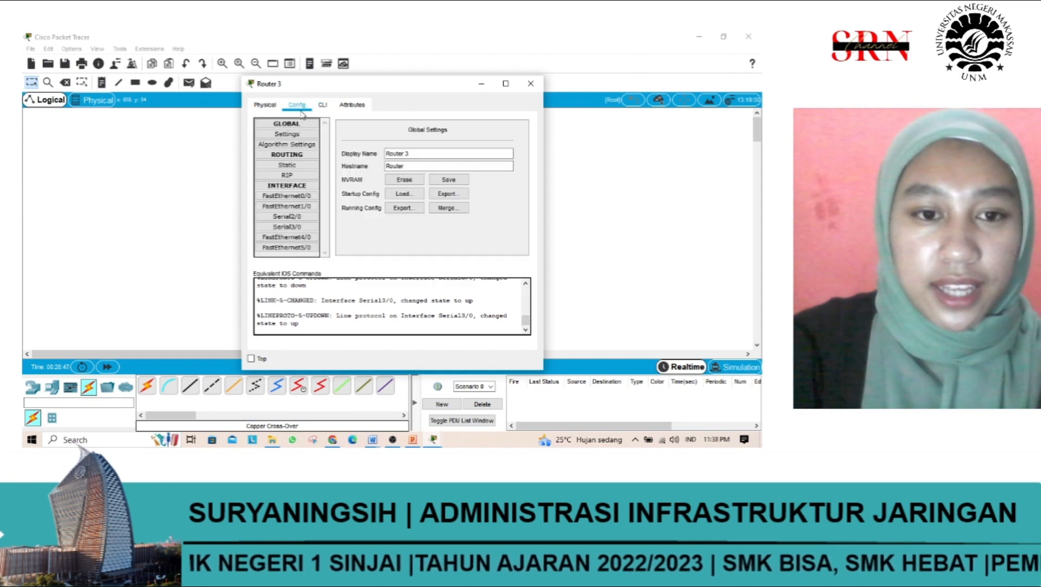
pyautogui.click(314, 197)
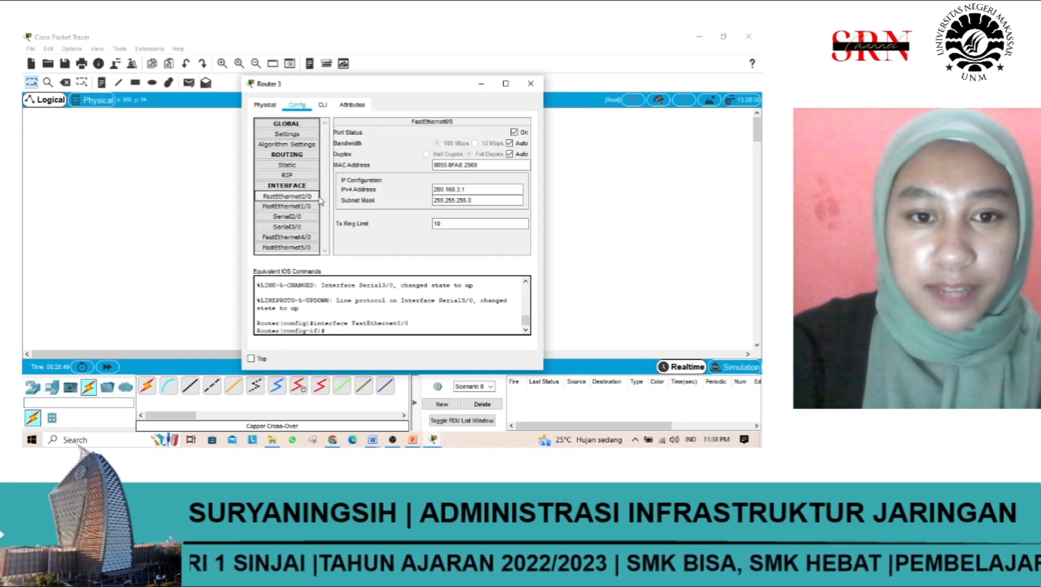
pyautogui.click(530, 84)
# Step: Open PC3's IP configuration and set its IPv4 default gateway to 200.168.3.1
pyautogui.click(479, 247)
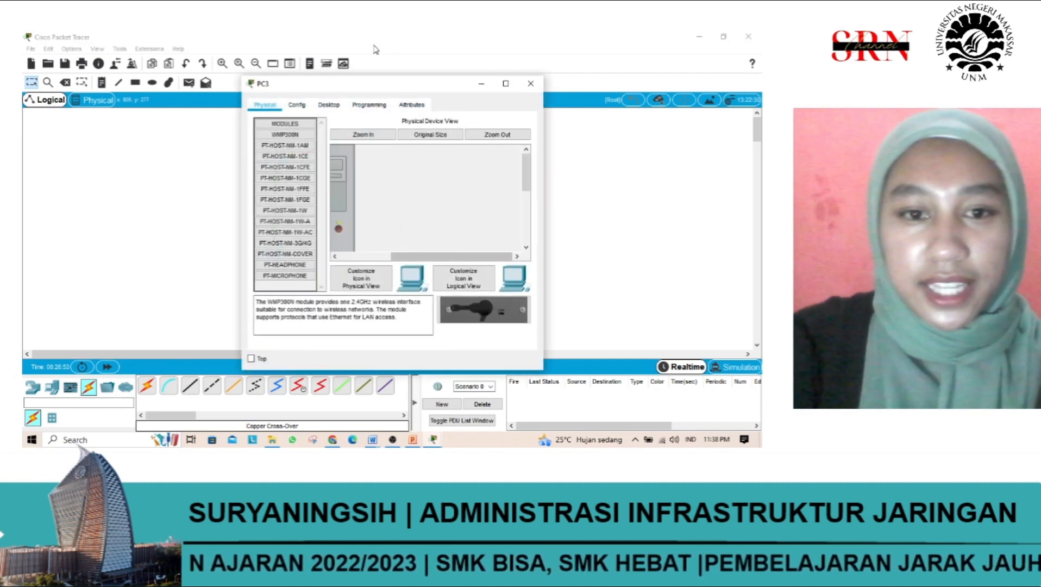
pyautogui.click(332, 104)
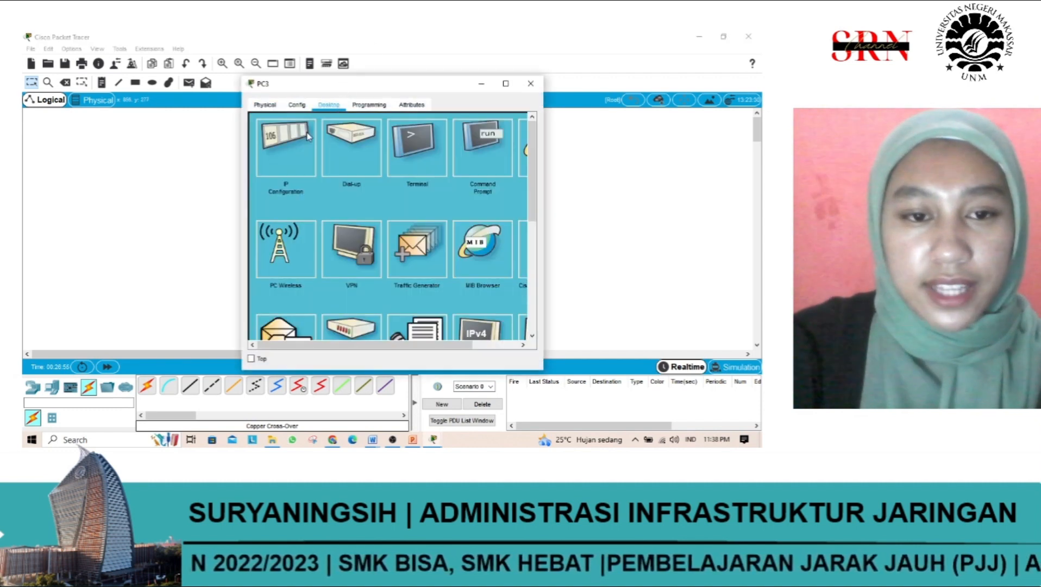
pyautogui.click(307, 136)
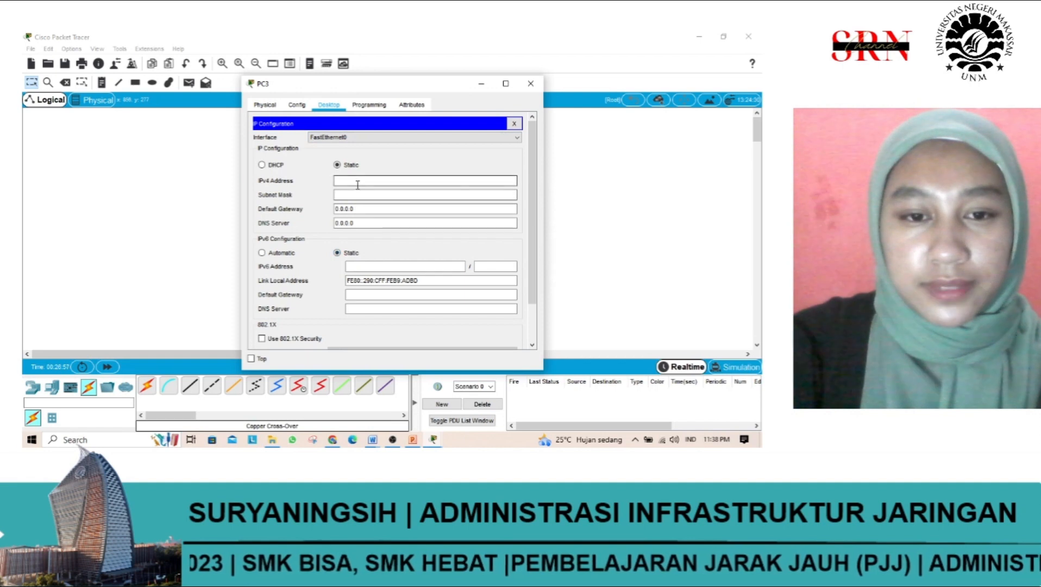
pyautogui.click(360, 208)
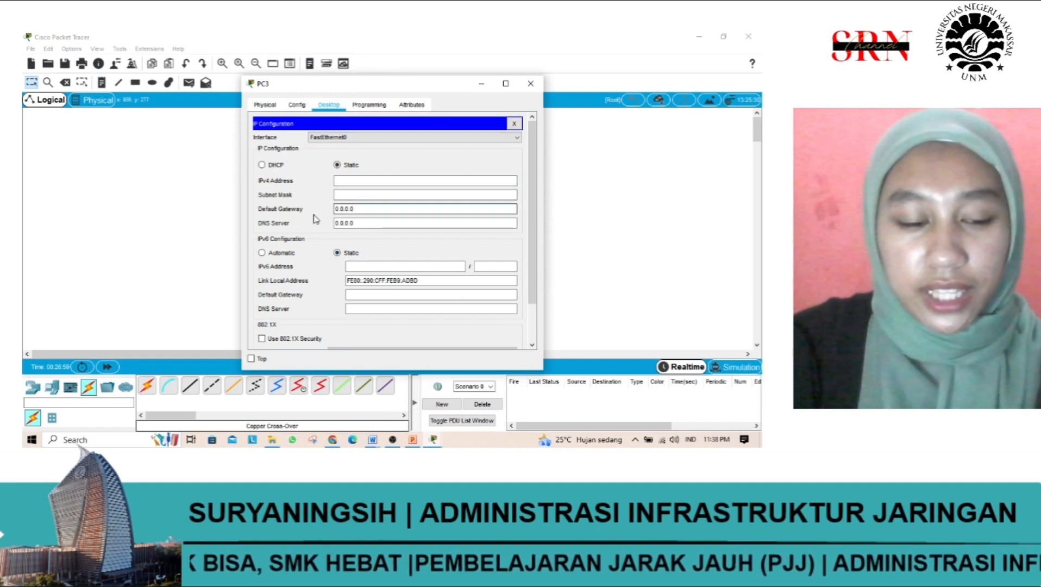
pyautogui.moveTo(354, 210); pyautogui.dragTo(328, 210)
pyautogui.write('2')
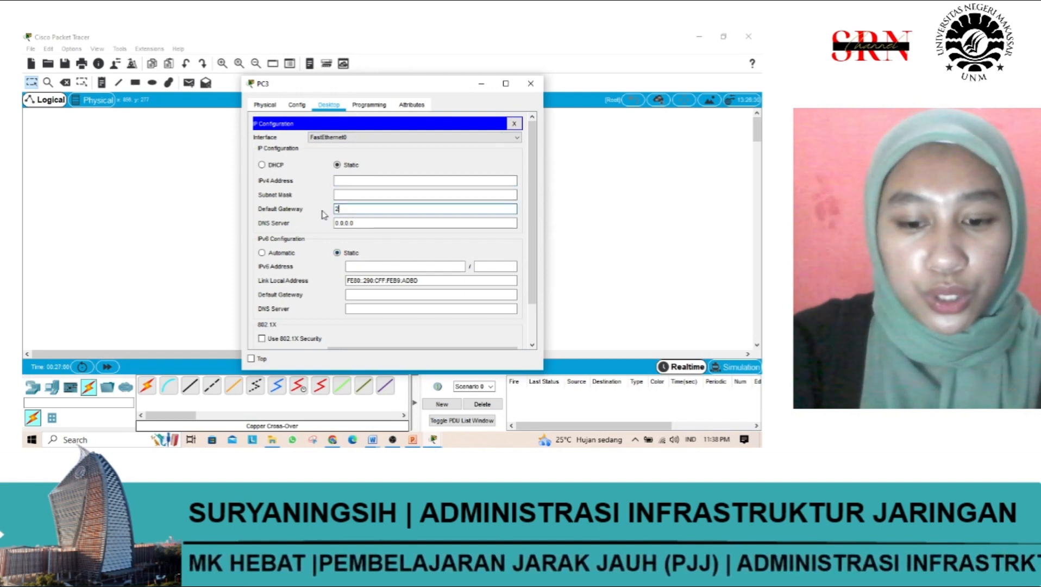
pyautogui.write('00.168')
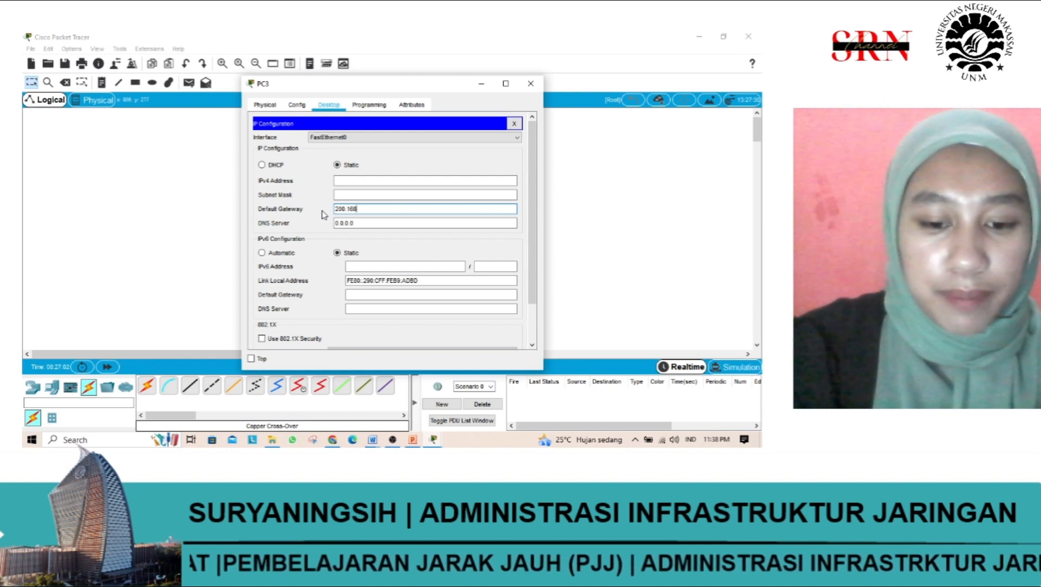
pyautogui.write('.3.1')
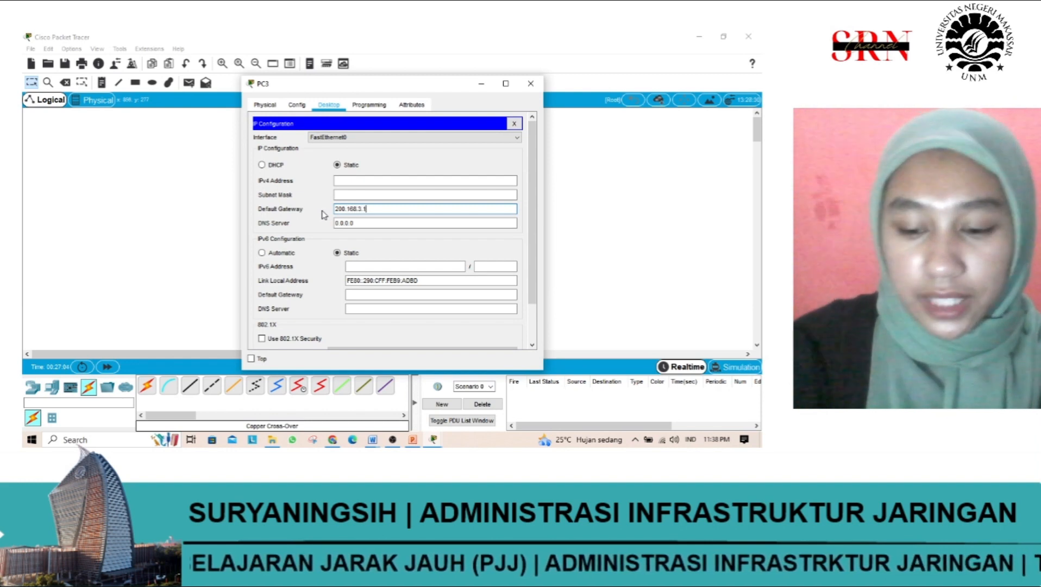
# Step: Assign PC3 the IPv4 address 200.168.3.30 with subnet mask 255.255.255.0, and close its configuration window
pyautogui.click(359, 183)
pyautogui.write('1')
pyautogui.press('BackSpace')
pyautogui.write('200.')
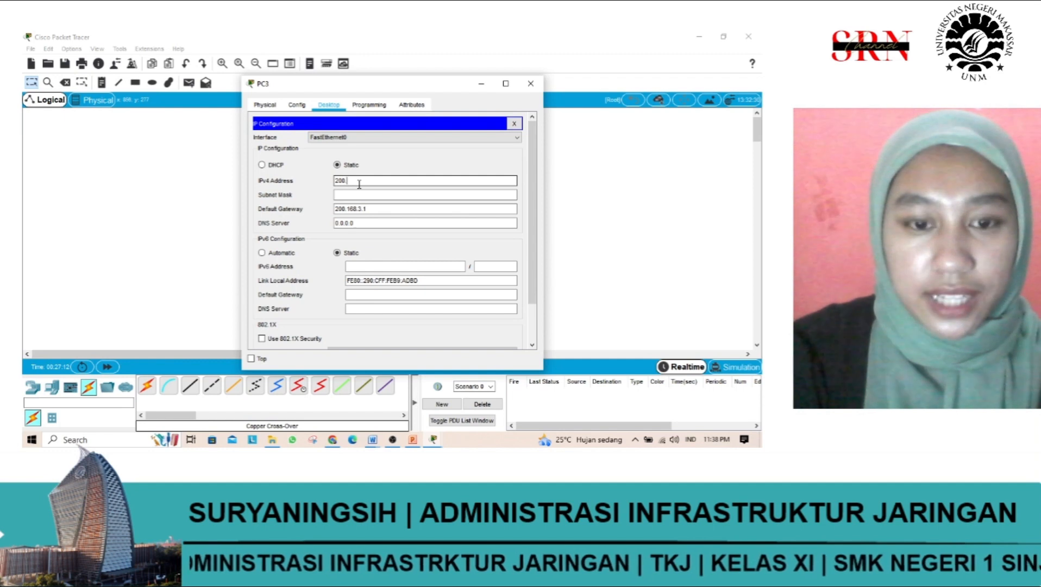
pyautogui.write('168.3.')
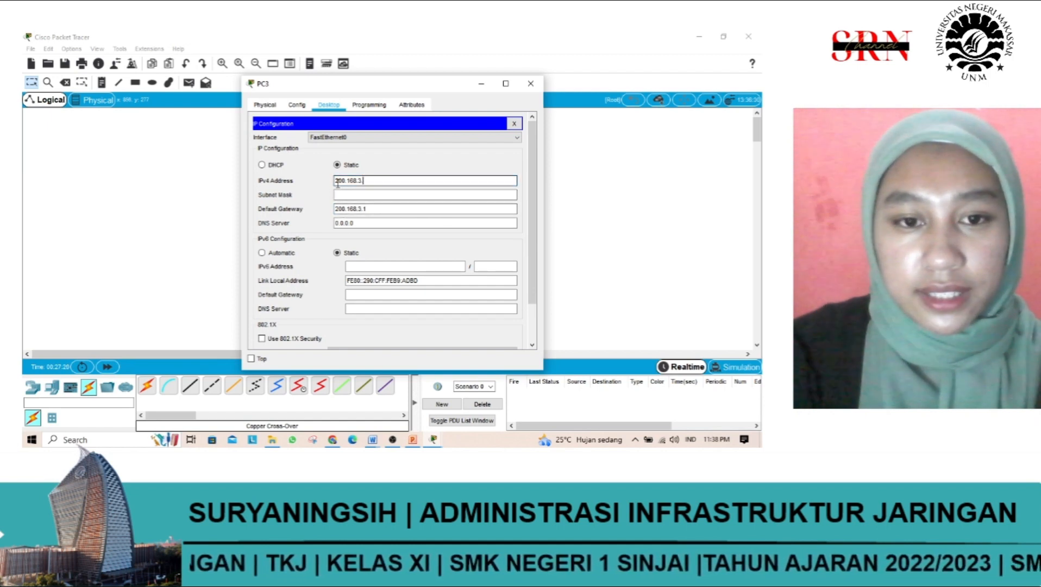
pyautogui.moveTo(363, 181); pyautogui.dragTo(343, 182)
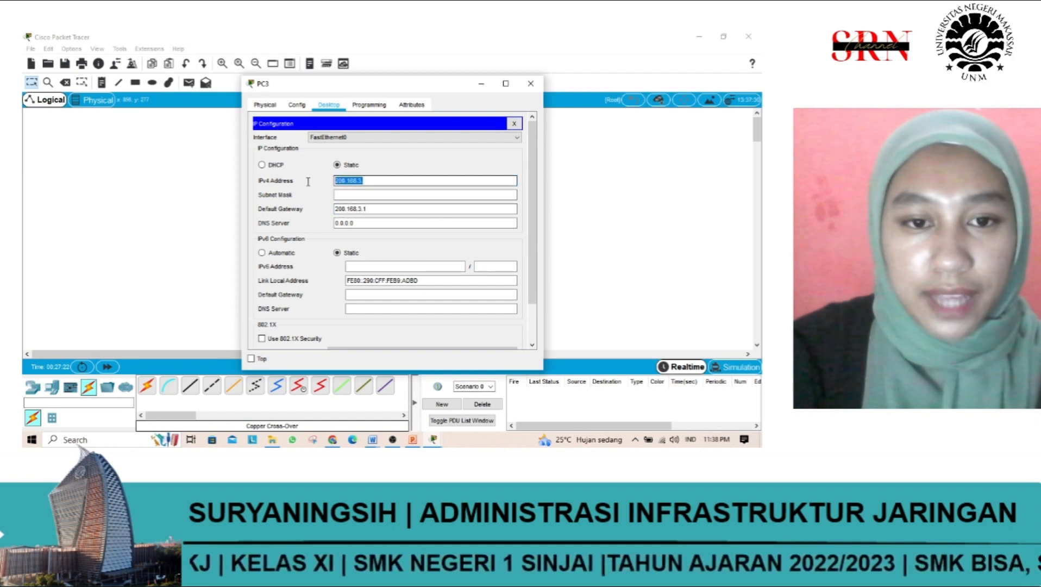
pyautogui.click(386, 183)
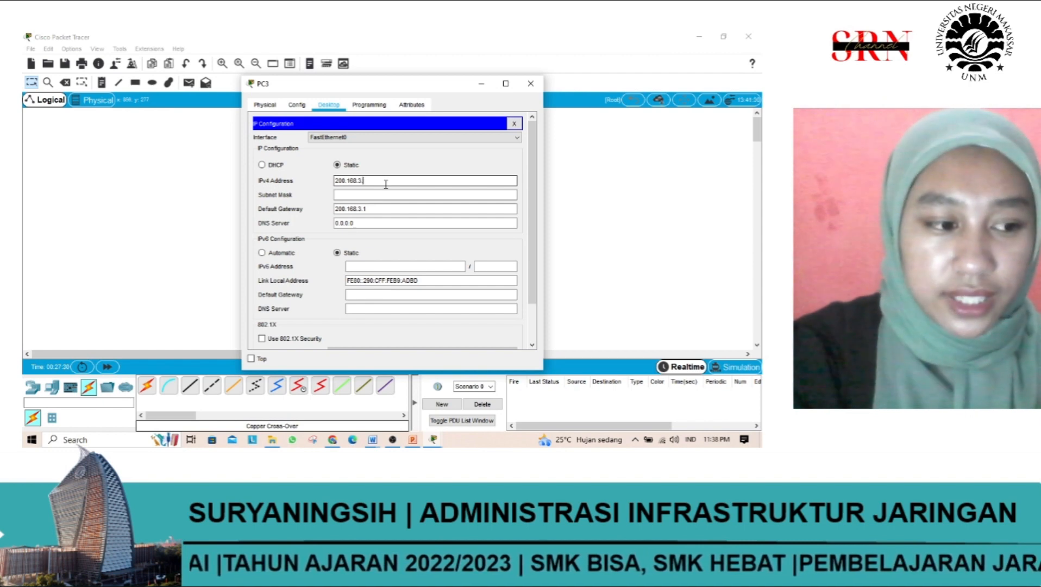
pyautogui.write('30')
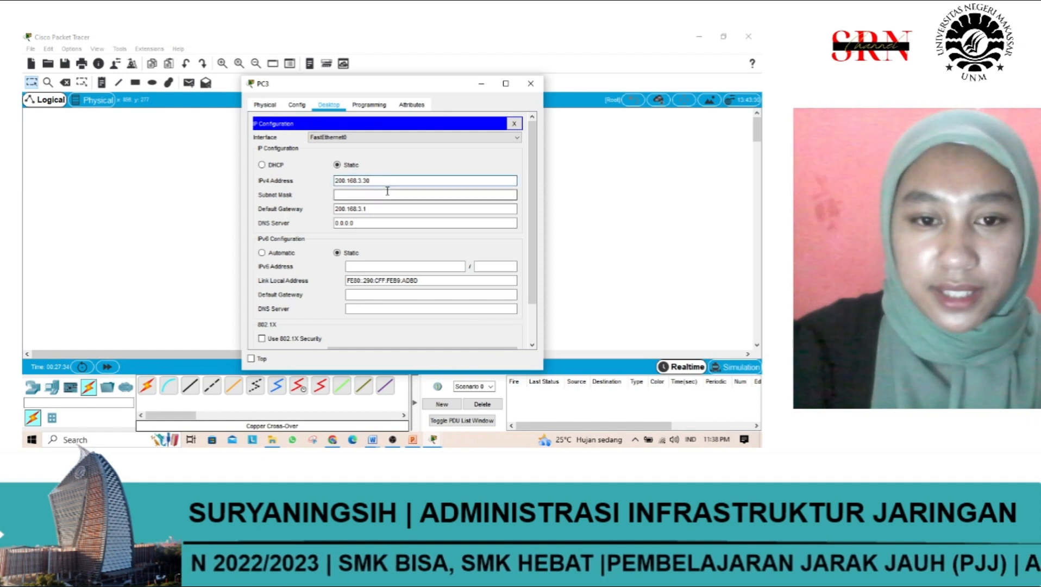
pyautogui.click(388, 196)
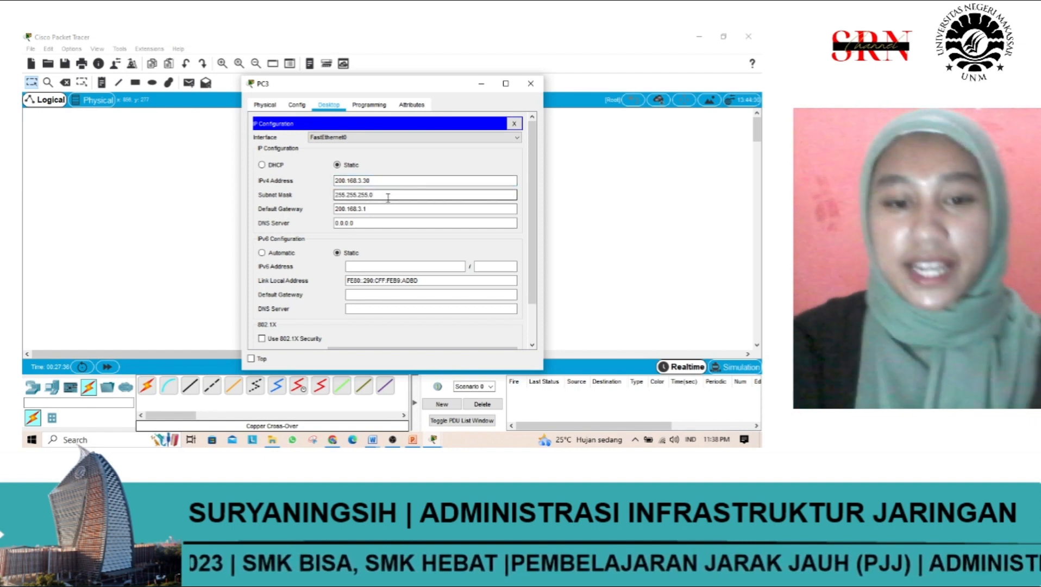
pyautogui.click(531, 83)
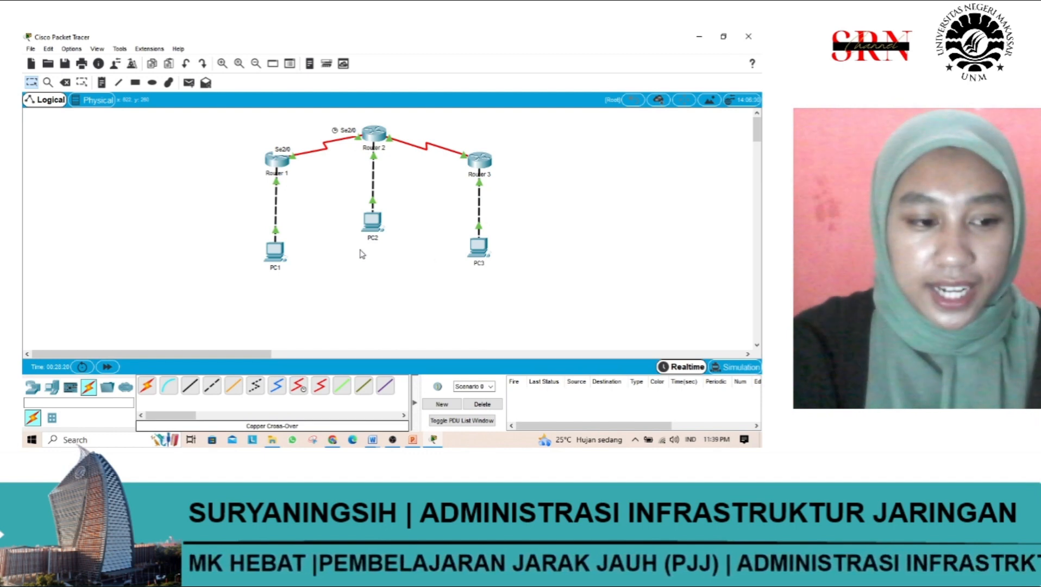
# Step: Enter RIP routing configuration on Router 1 and add network 200.168.1.0 with the network command in its CLI
pyautogui.click(278, 163)
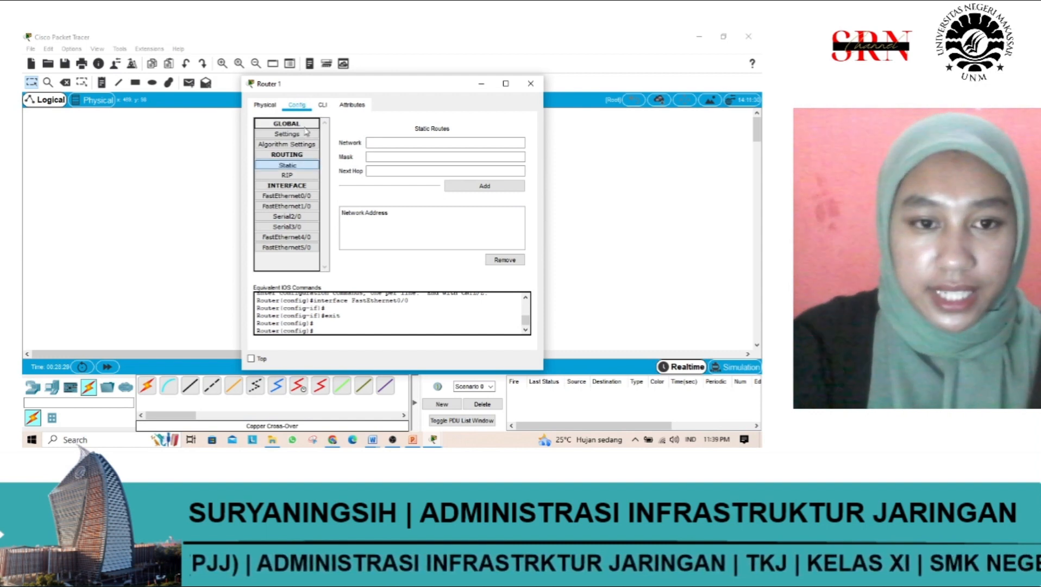
pyautogui.click(303, 176)
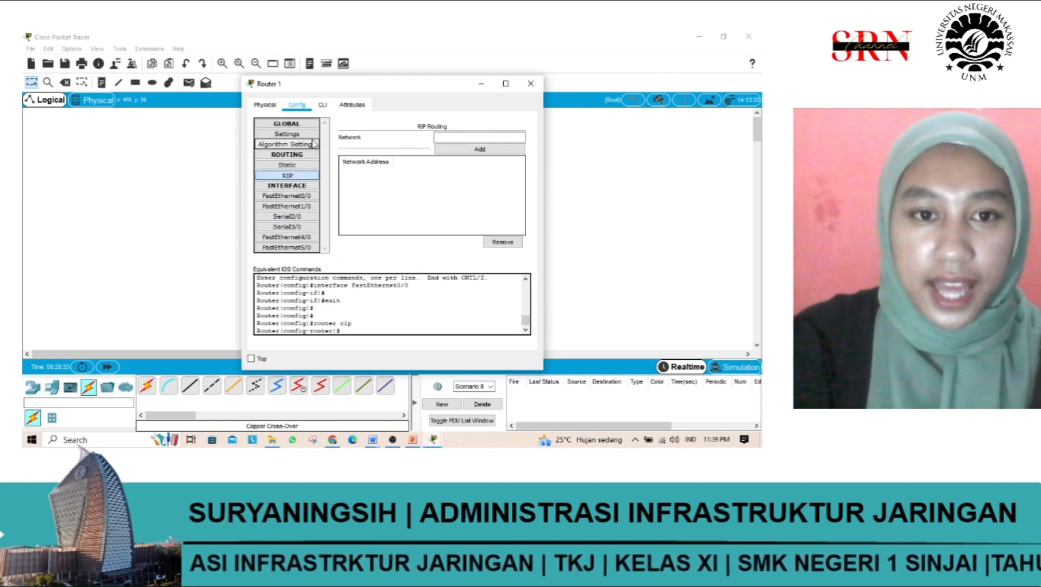
pyautogui.click(323, 105)
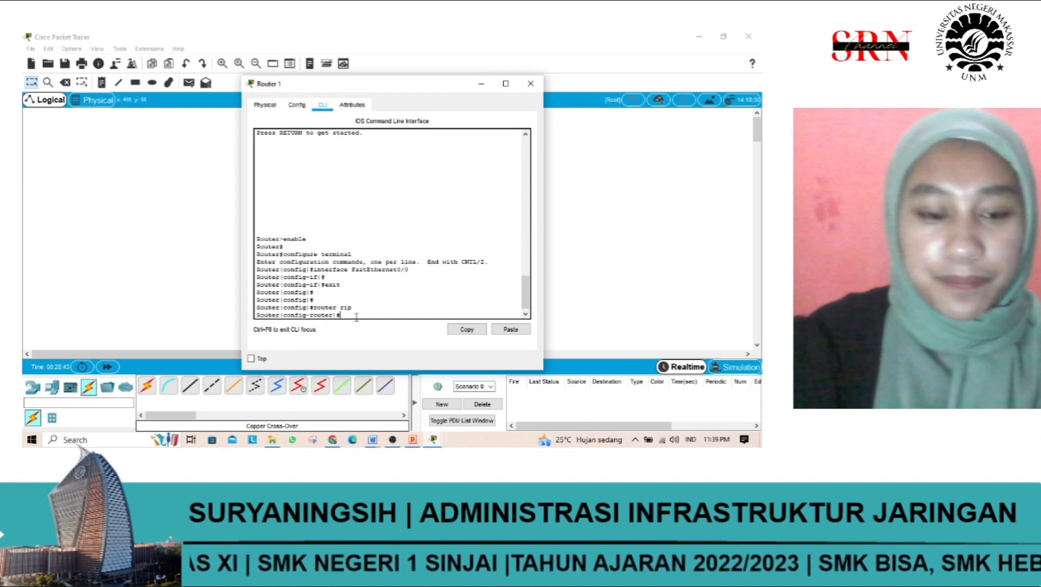
pyautogui.write('ne')
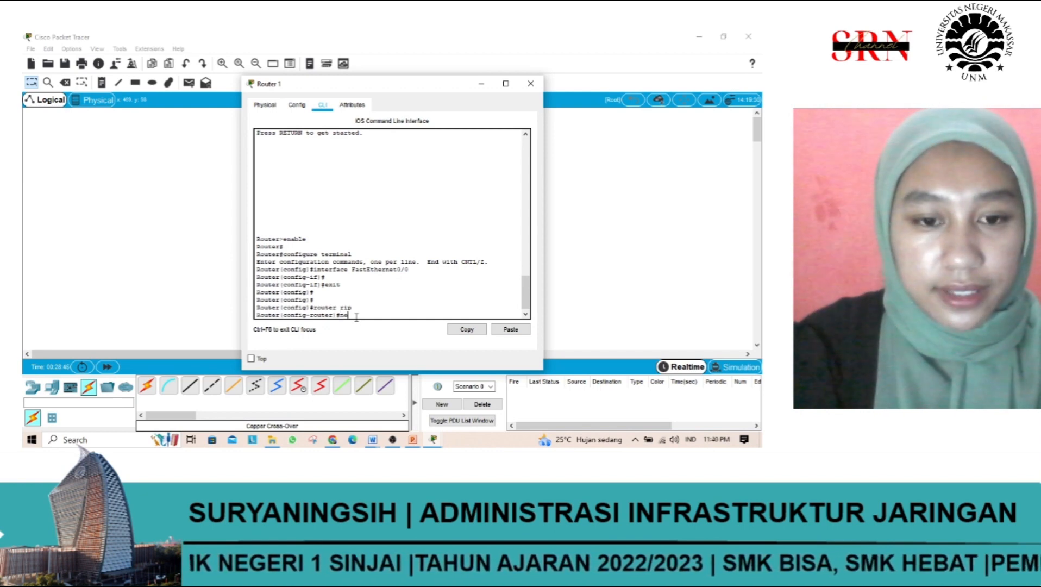
pyautogui.write('two')
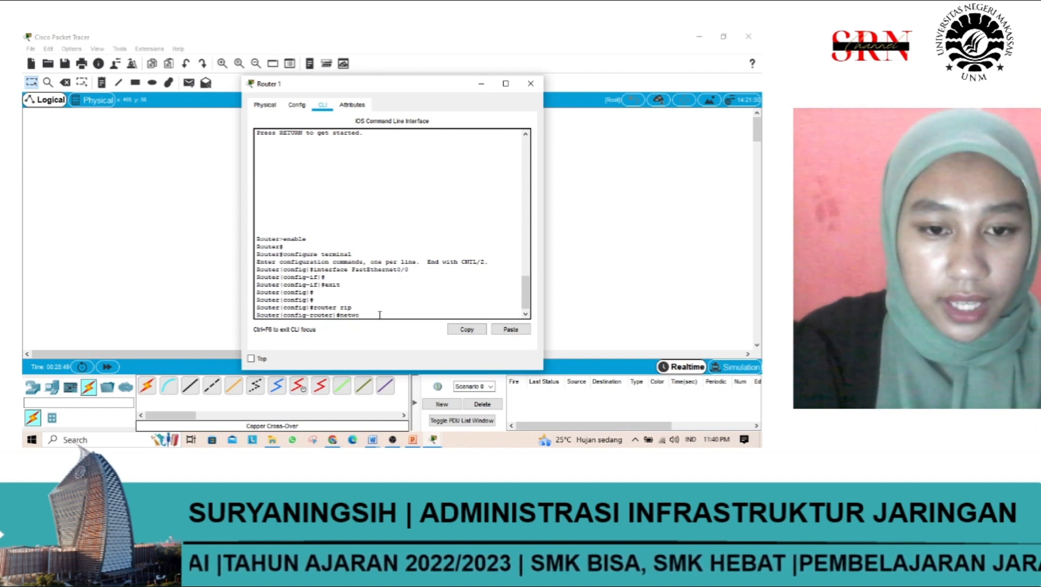
pyautogui.write('rk')
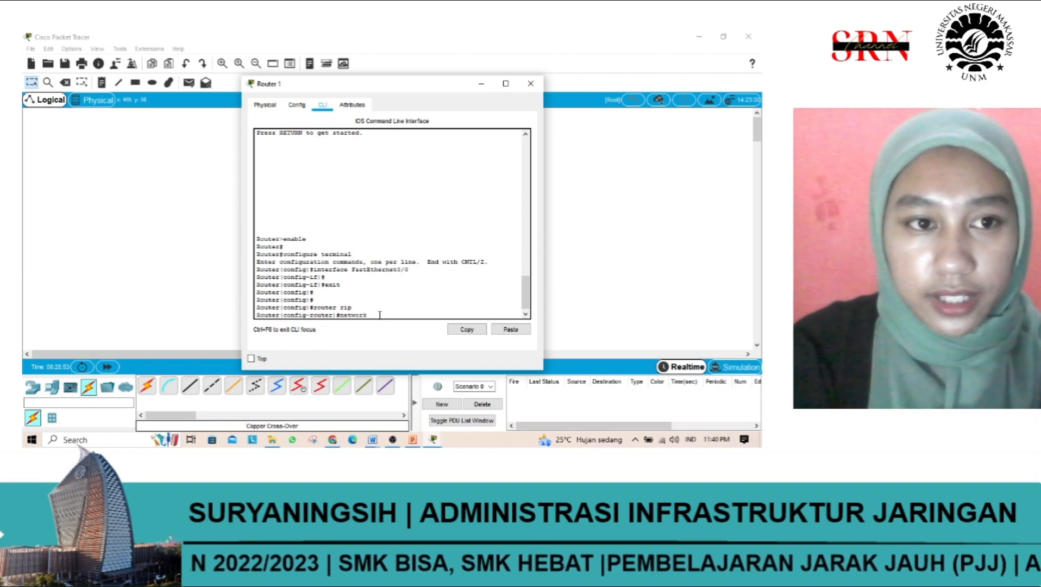
pyautogui.write(' 20')
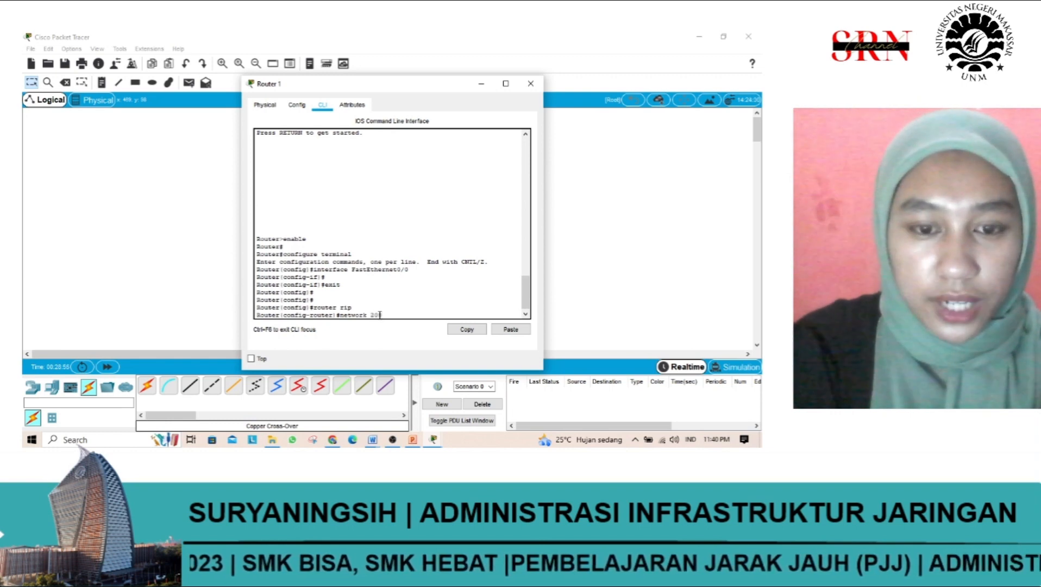
pyautogui.write('0.168.1')
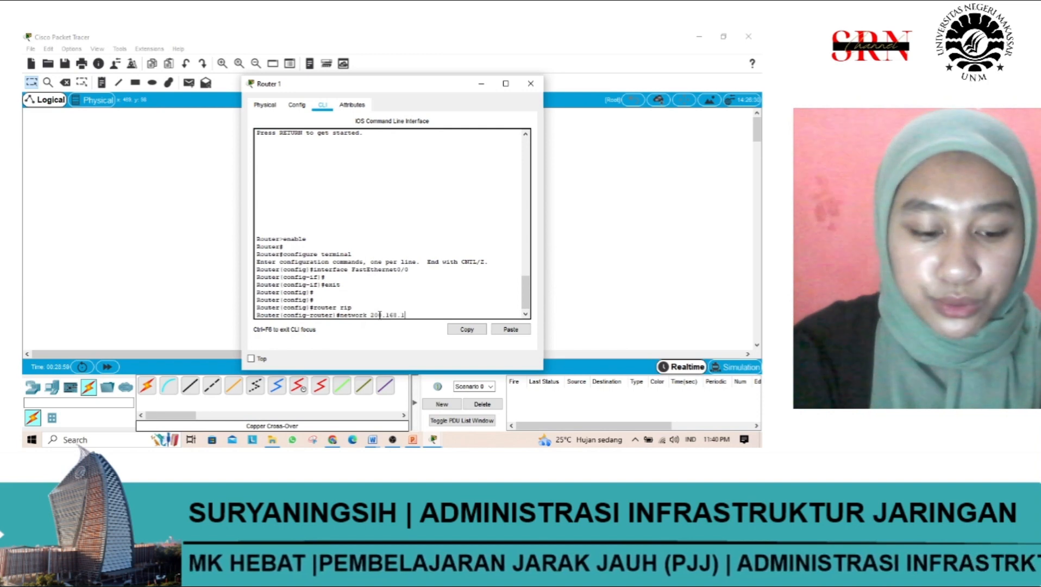
pyautogui.write('.0')
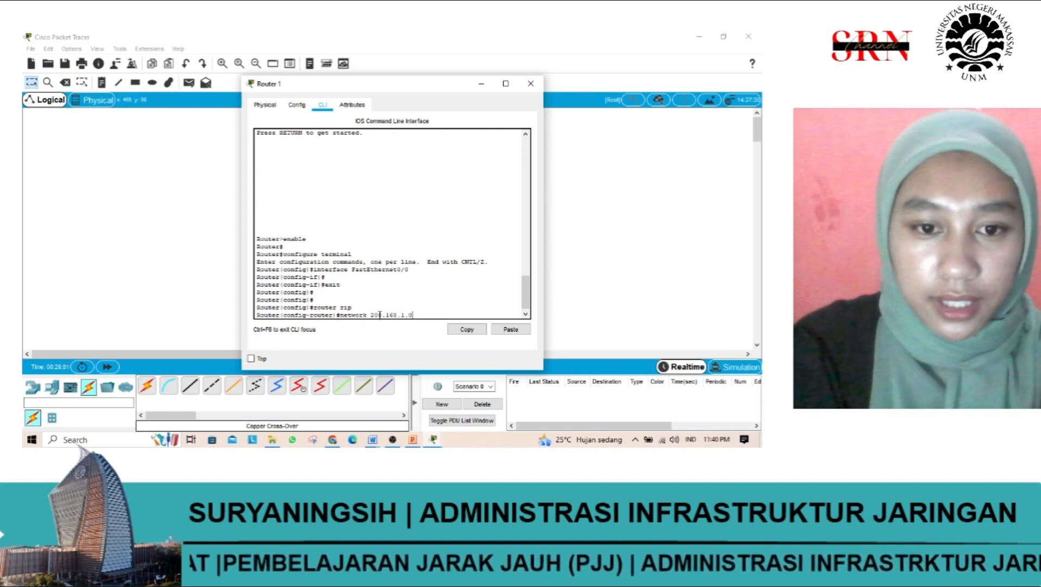
pyautogui.press('Return')
# Step: Add network 20.1.1.0 to Router 1's RIP configuration with the network command
pyautogui.write('n')
pyautogui.write('ework')
pyautogui.press('BackSpace')
pyautogui.press('BackSpace')
pyautogui.press('BackSpace')
pyautogui.press('BackSpace')
pyautogui.write('ter)#network ')
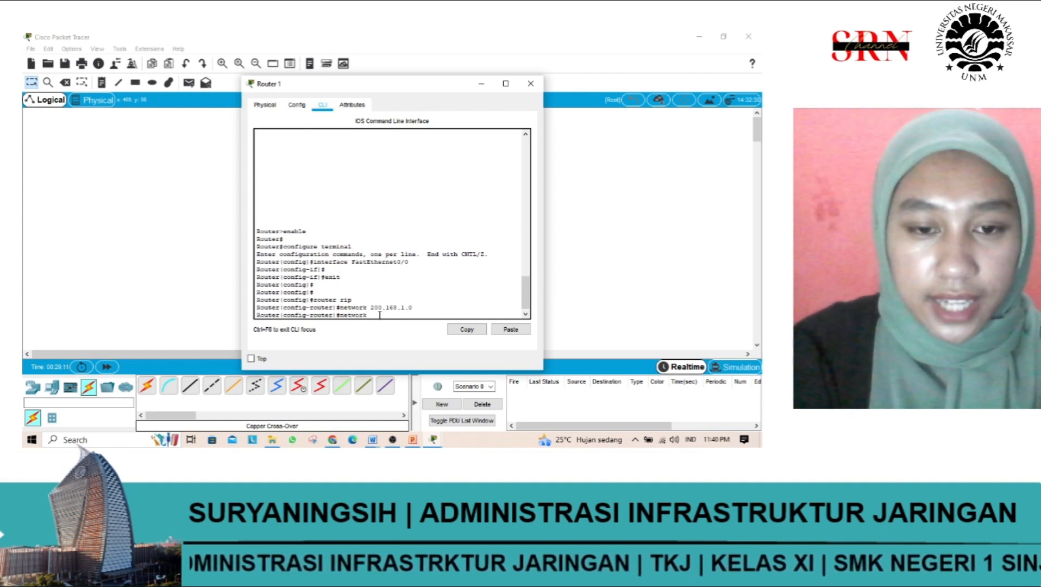
pyautogui.write('20')
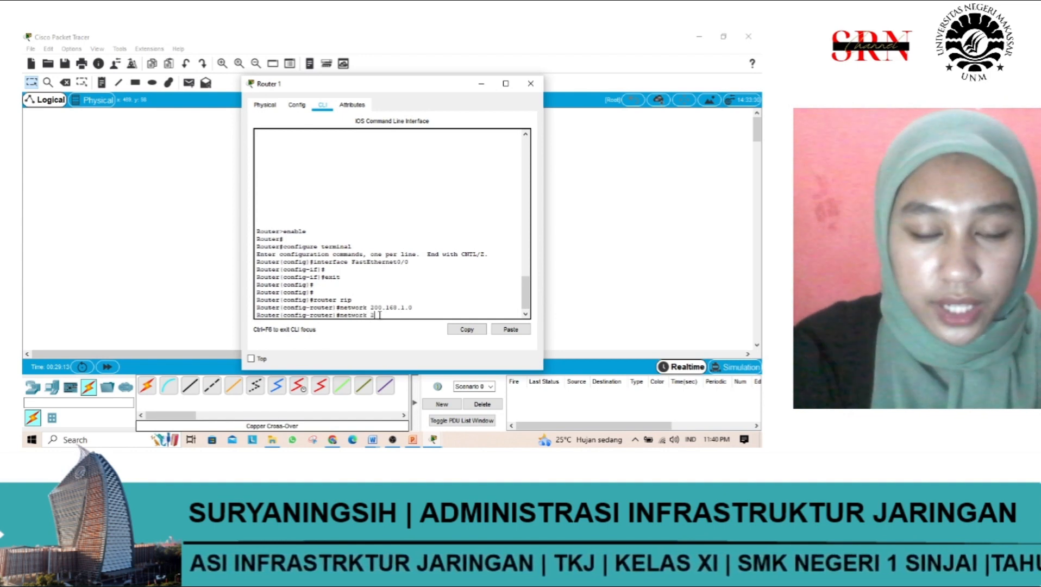
pyautogui.write('.1.1.1')
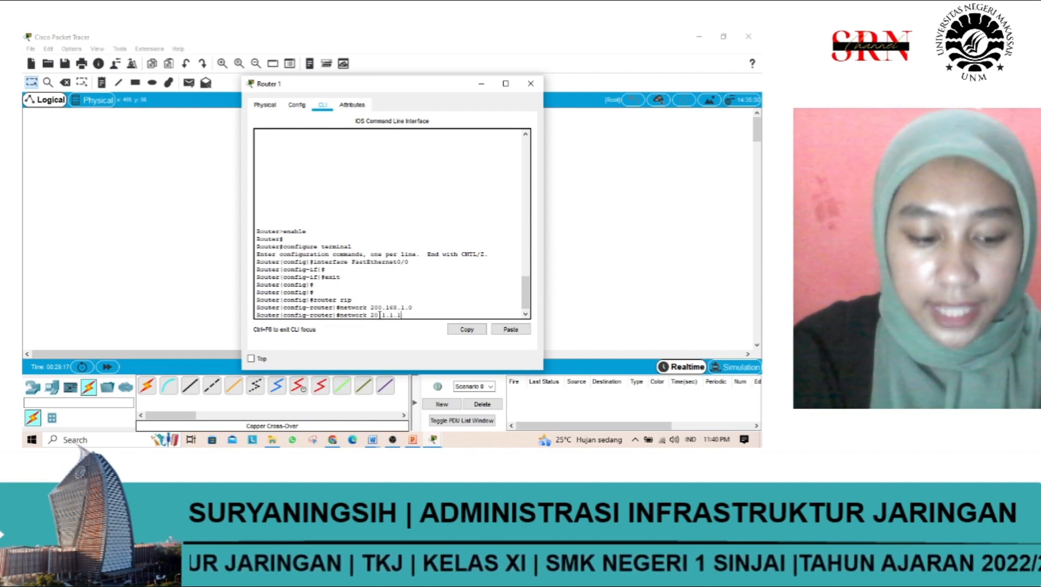
pyautogui.press('BackSpace')
pyautogui.write('0')
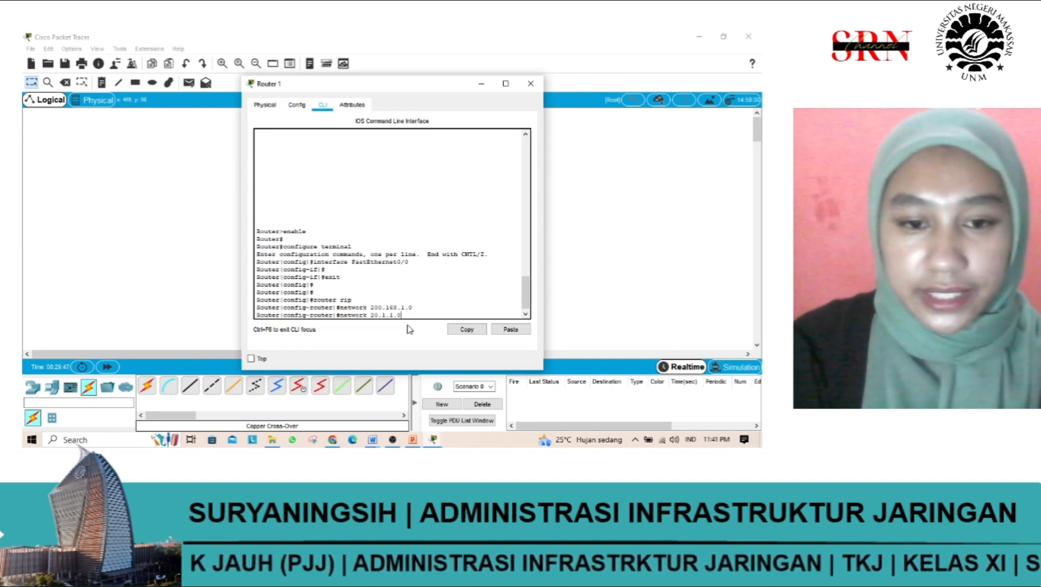
pyautogui.press('Return')
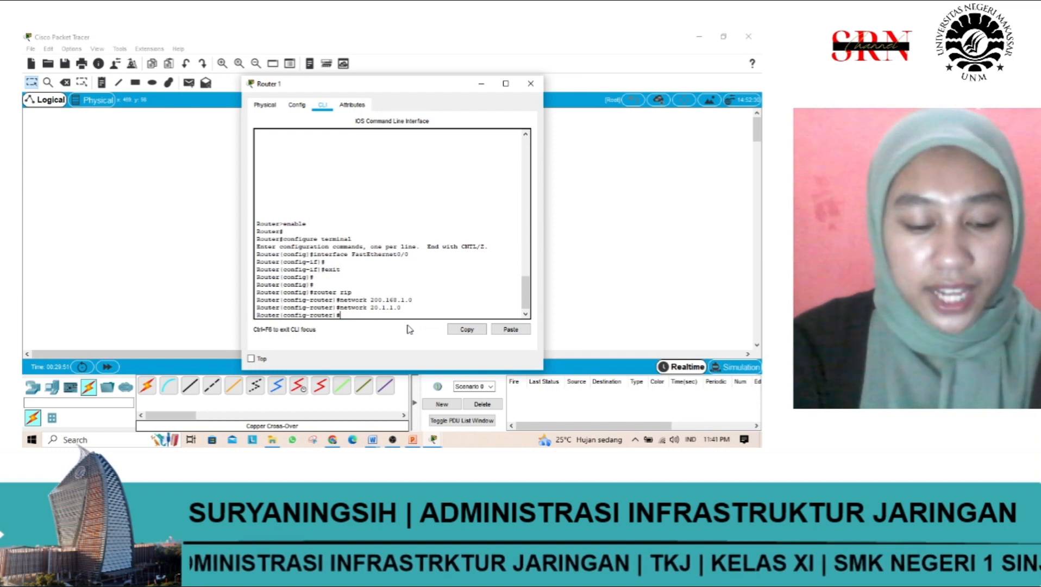
# Step: Add network 200.168.2.0 to Router 1's RIP configuration with the network command
pyautogui.write('n')
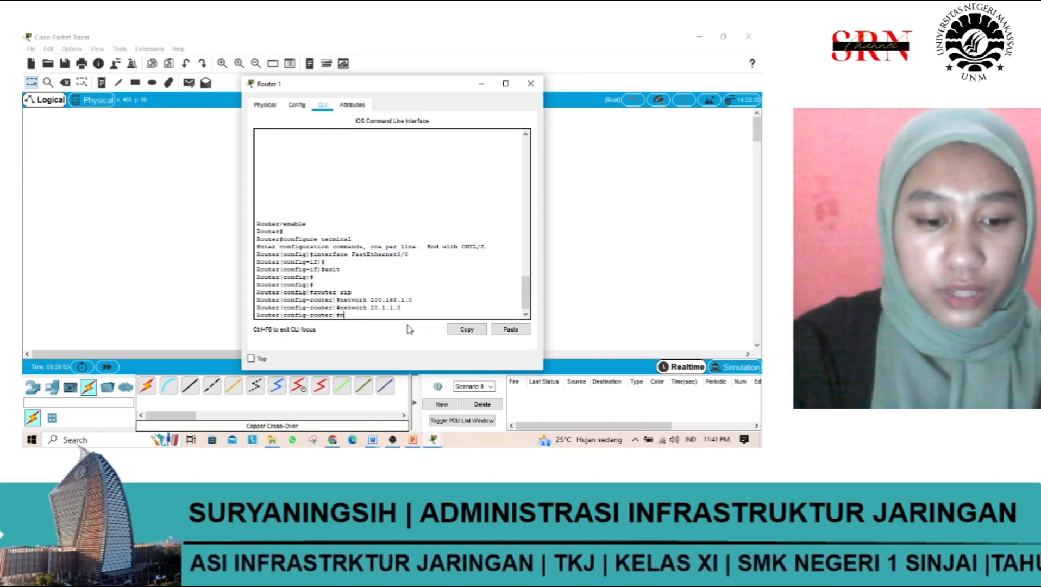
pyautogui.write('etwork')
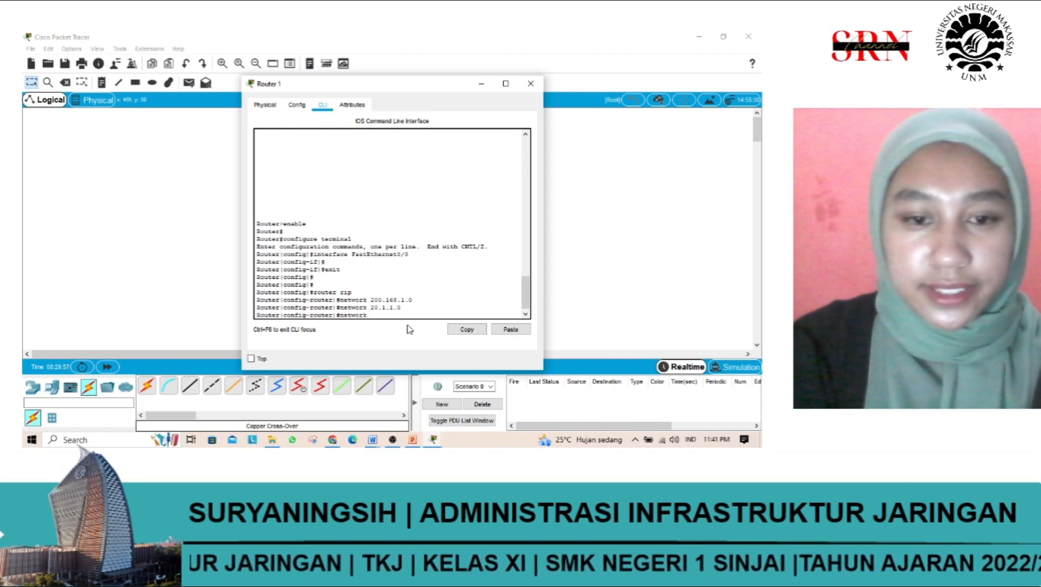
pyautogui.write(' 200')
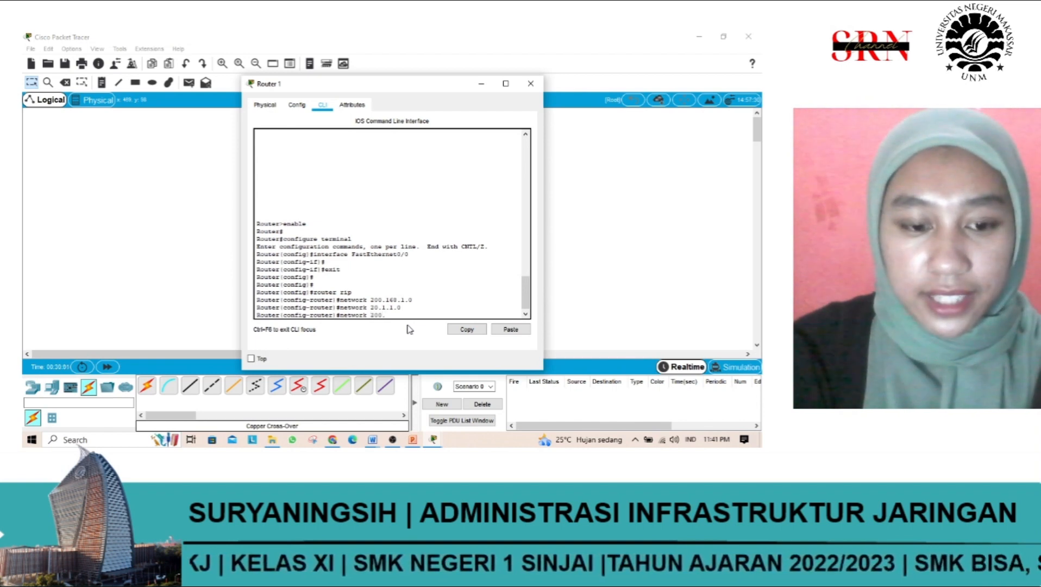
pyautogui.write('.168.')
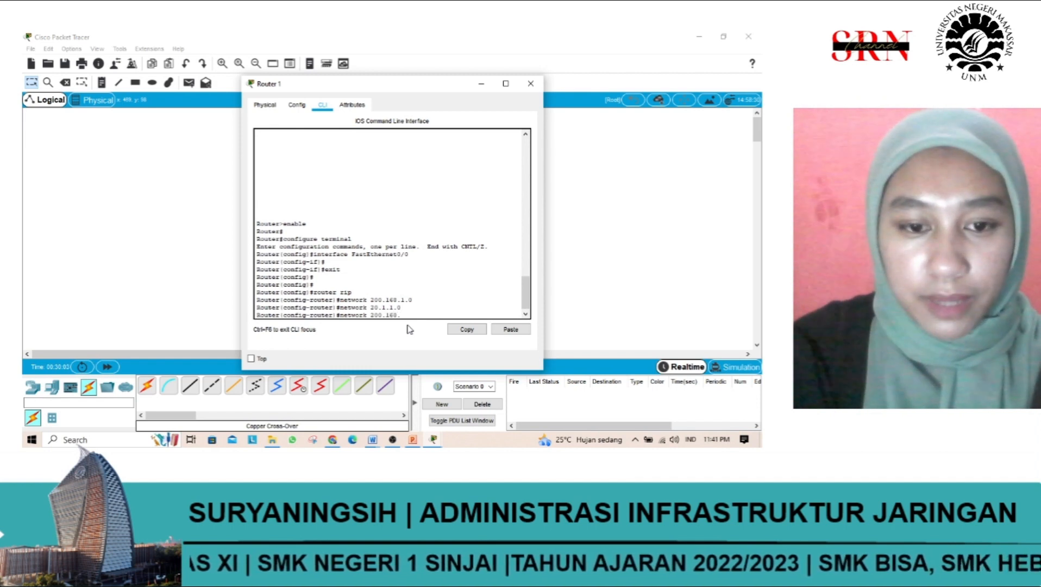
pyautogui.write('2.0')
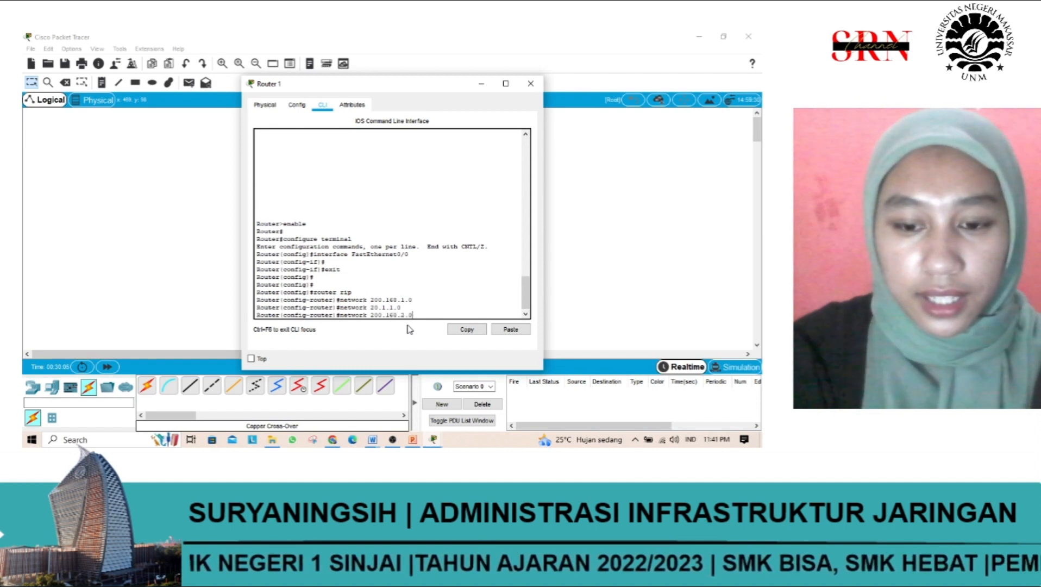
pyautogui.press('Return')
# Step: Add network 21.1.1.0 to Router 1's RIP configuration with the network command
pyautogui.write('net')
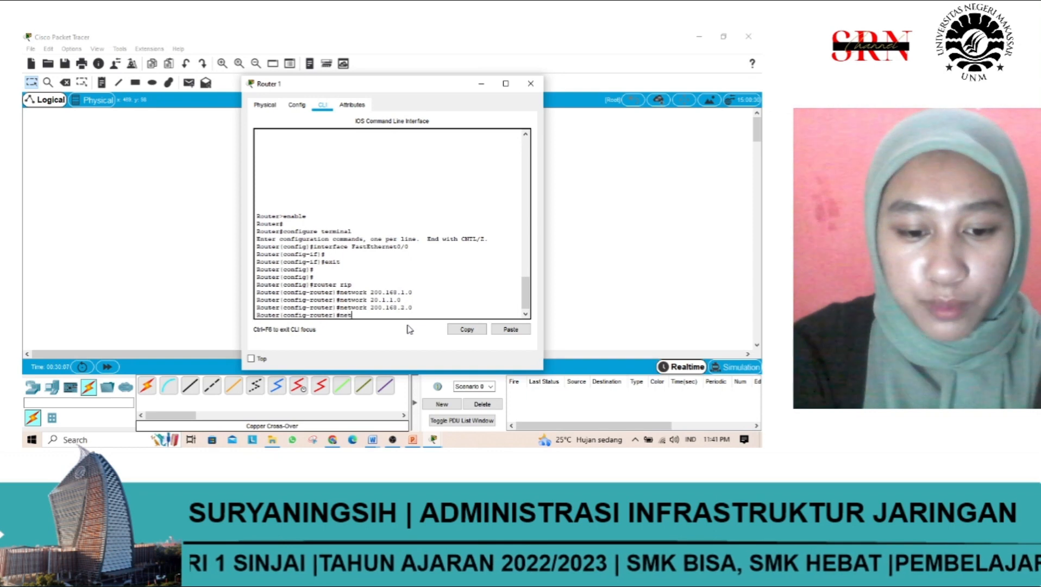
pyautogui.write('work 2')
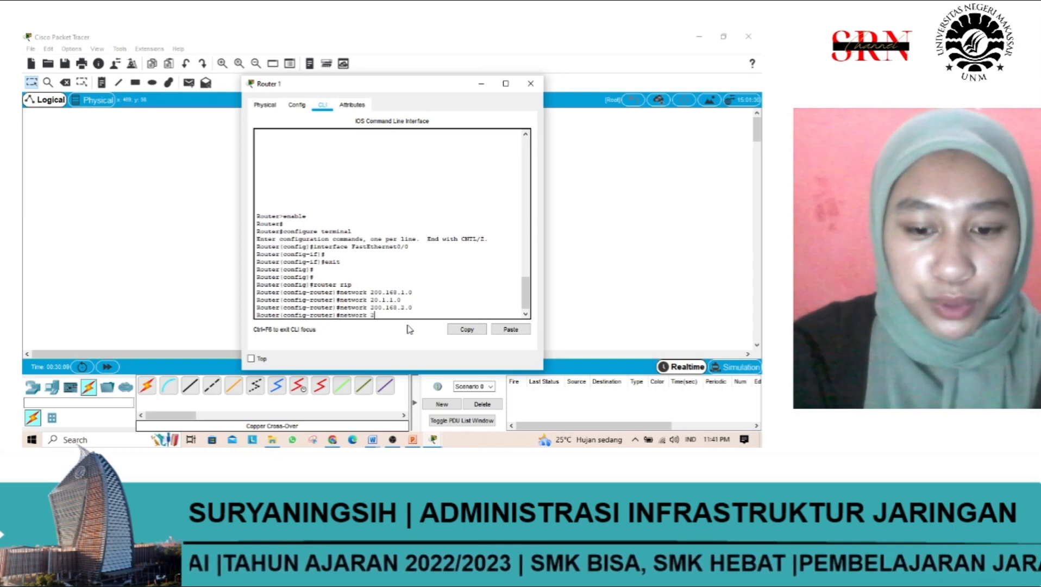
pyautogui.write('0.')
pyautogui.press('BackSpace')
pyautogui.press('BackSpace')
pyautogui.write('1')
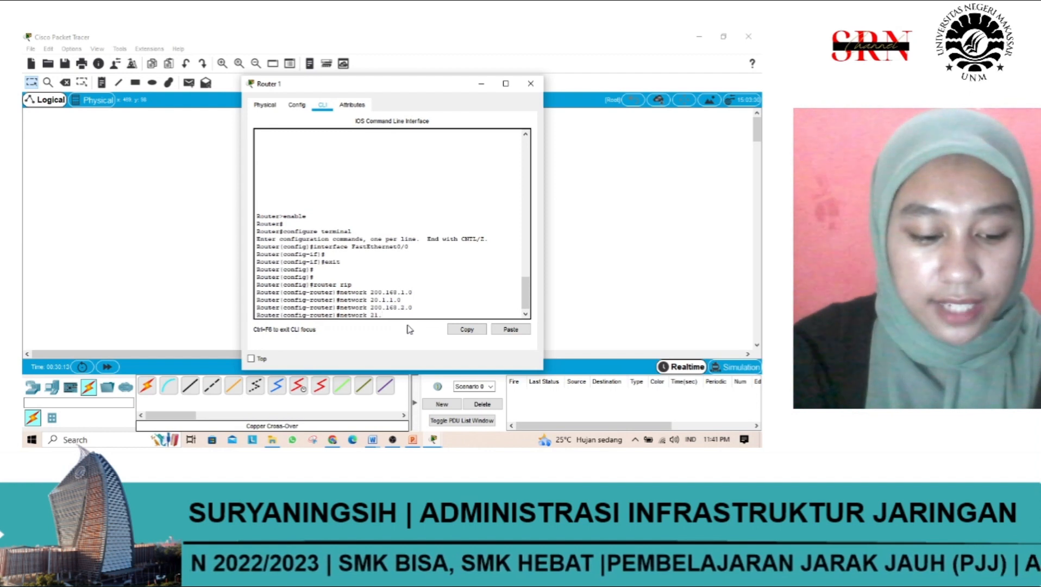
pyautogui.write('.1.1.1.0')
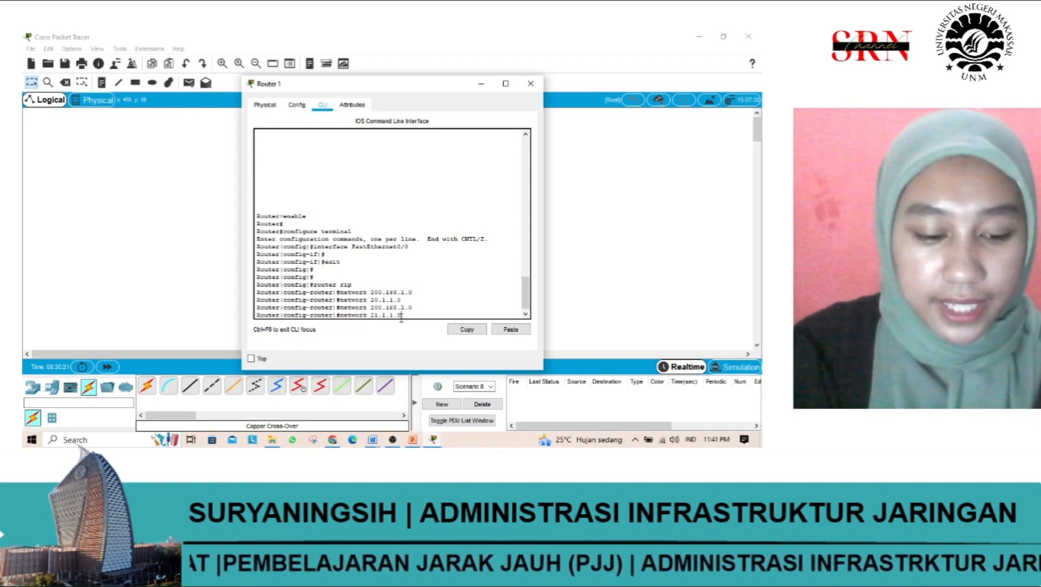
pyautogui.press('Return')
# Step: Add network 200.168.3.0 to Router 1's RIP configuration with the network command
pyautogui.write('networ')
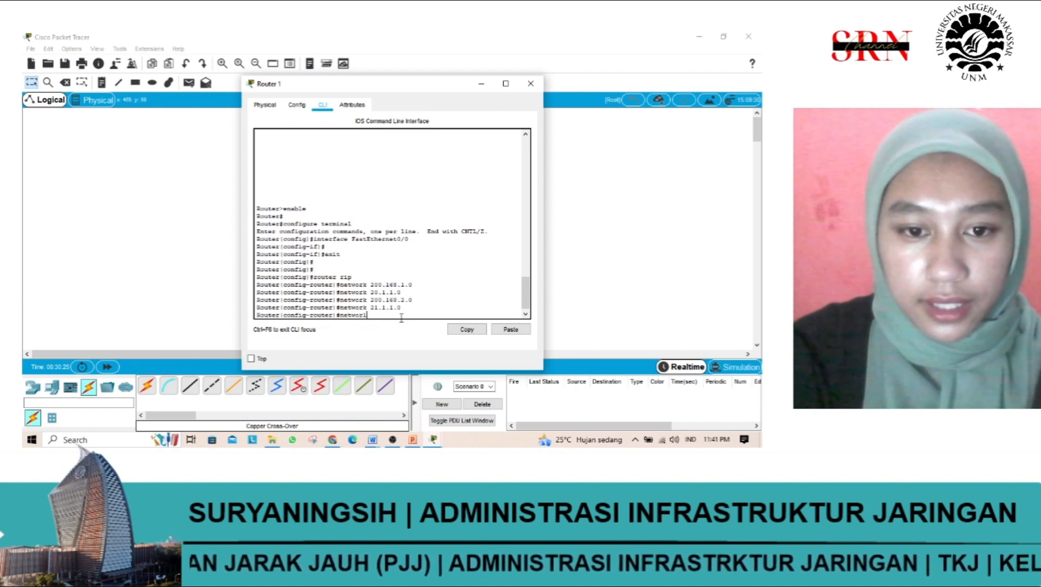
pyautogui.write('k 200')
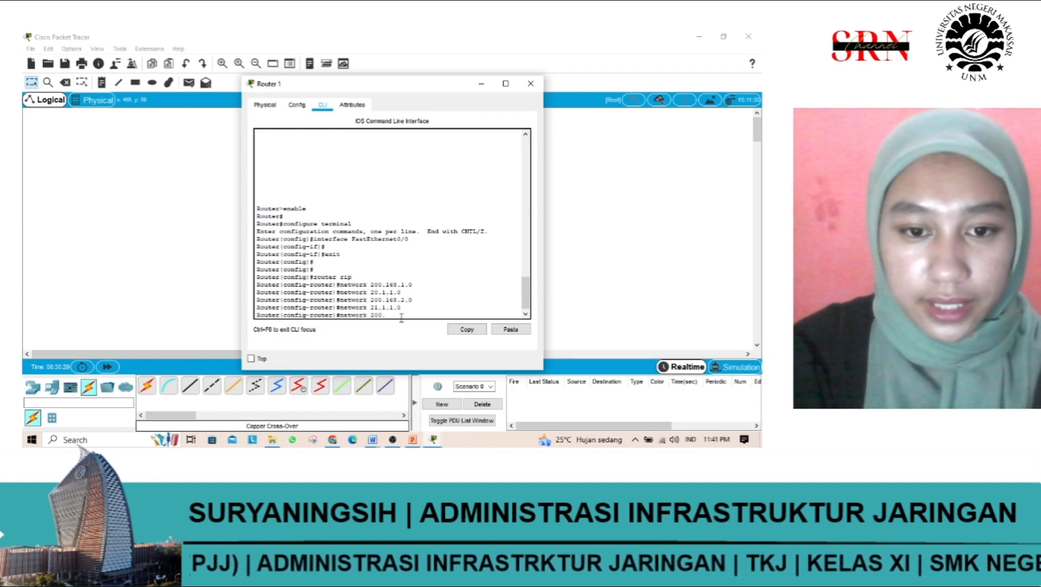
pyautogui.write('.168.3.0')
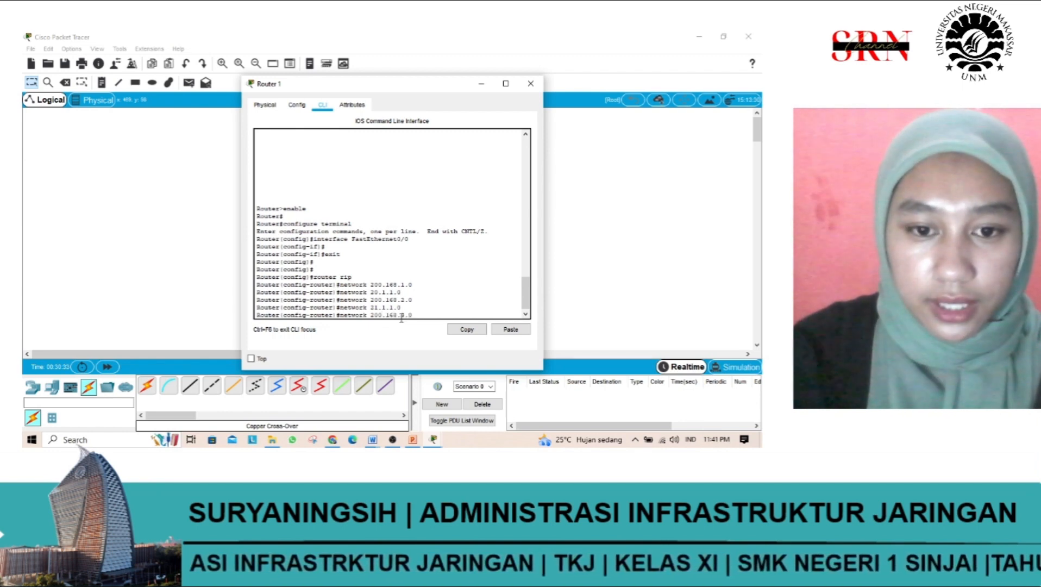
pyautogui.moveTo(417, 308)
pyautogui.mouseDown()
pyautogui.moveTo(394, 315)
pyautogui.moveTo(413, 313)
pyautogui.mouseUp()
pyautogui.click(417, 314)
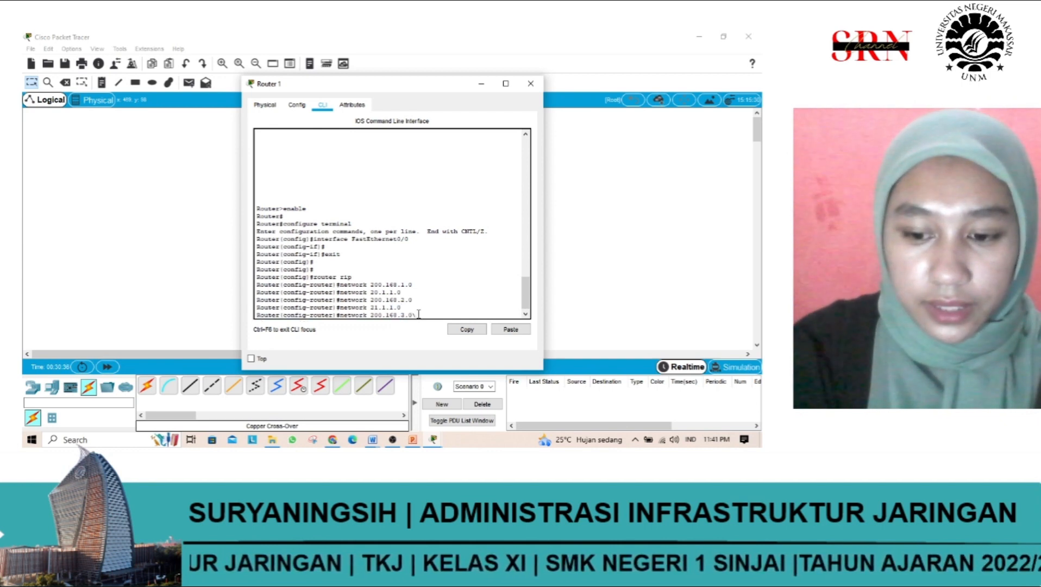
pyautogui.press('Return')
# Step: Repeat the network 21.1.1.0 command in Router 1's RIP configuration and close the router's window
pyautogui.press('Up')
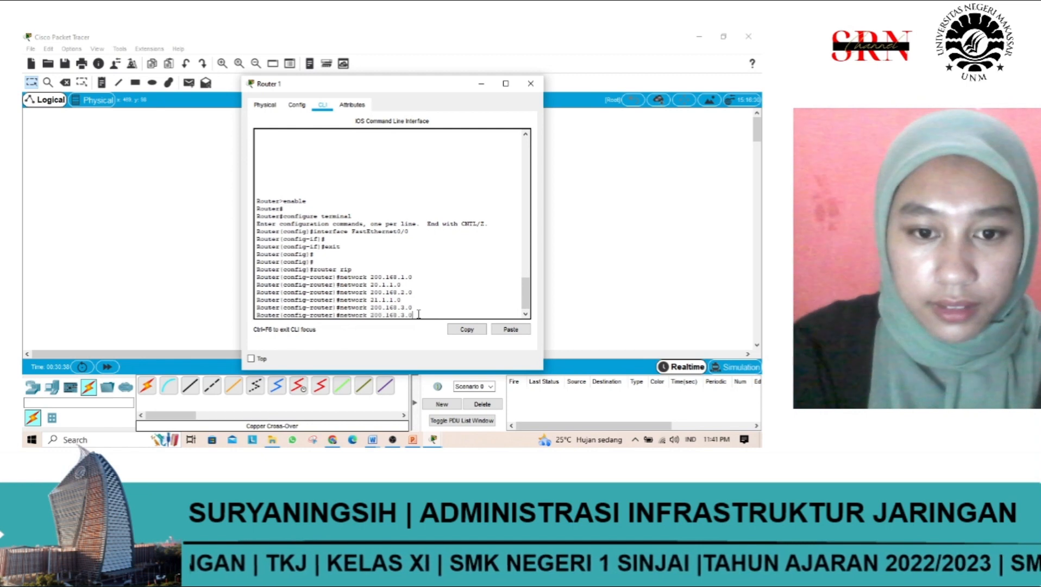
pyautogui.press('Up')
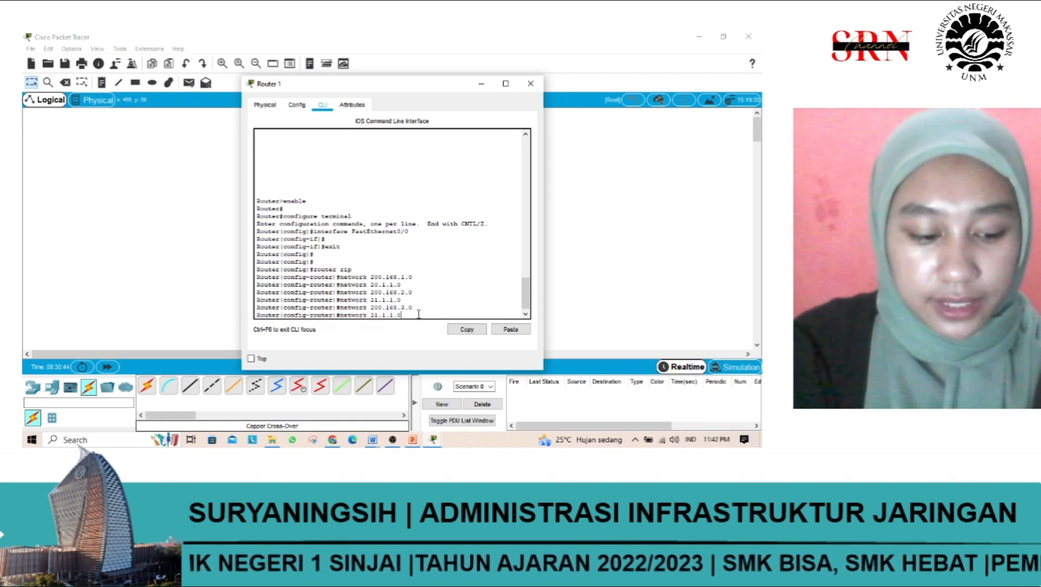
pyautogui.press('Return')
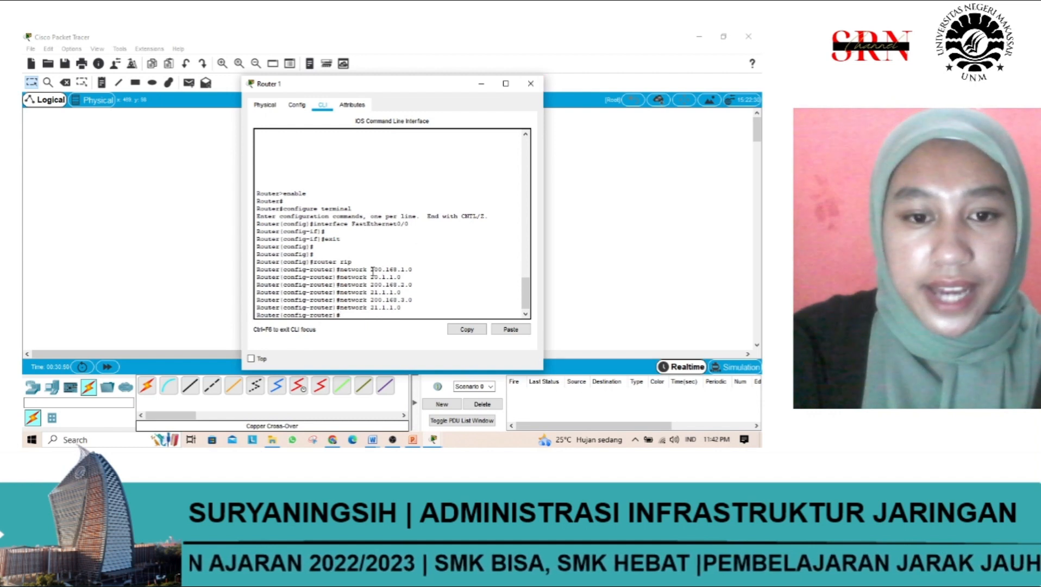
pyautogui.moveTo(360, 277); pyautogui.dragTo(404, 308)
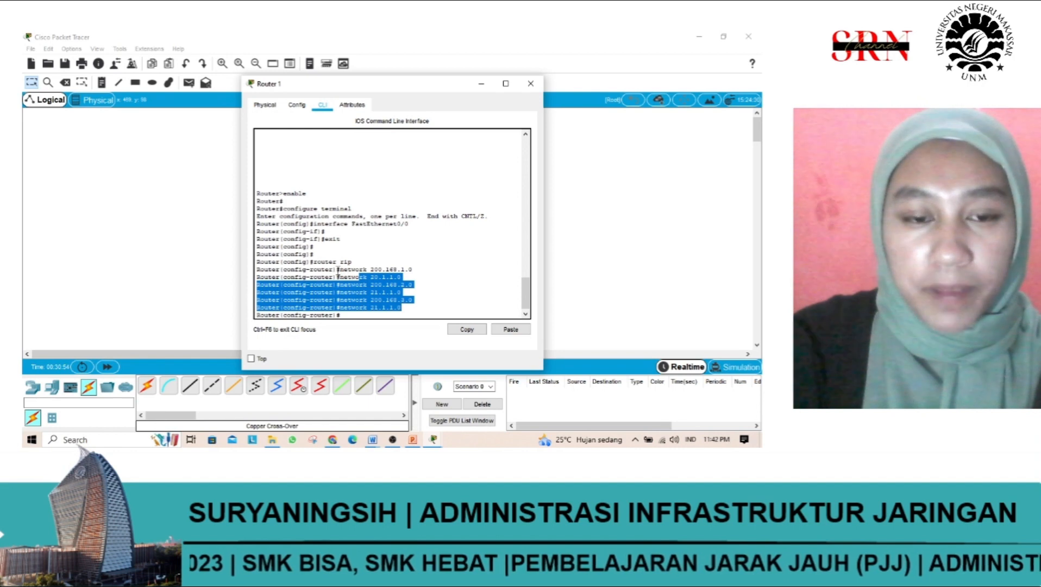
pyautogui.moveTo(258, 270); pyautogui.dragTo(371, 285)
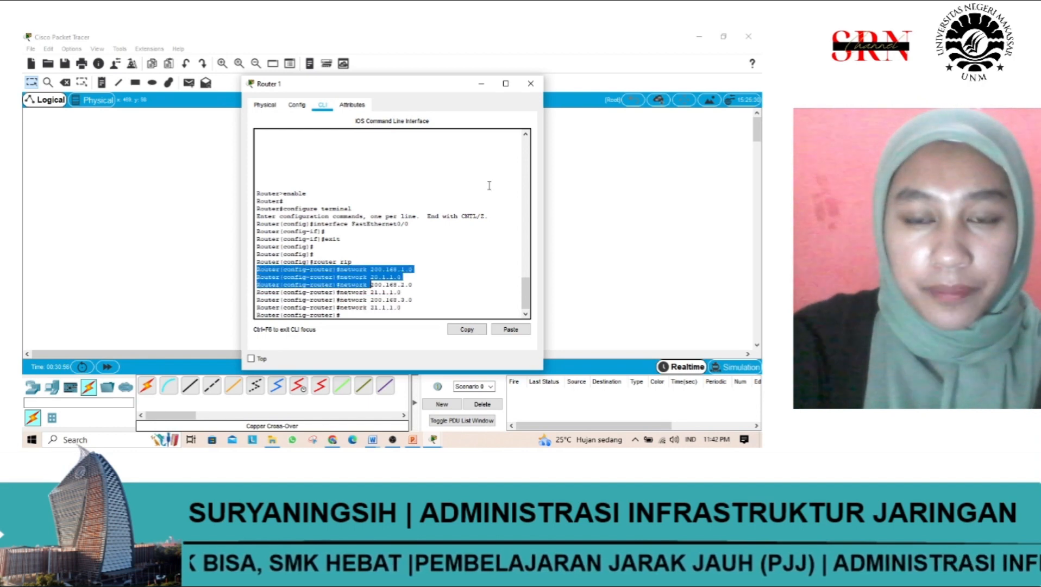
pyautogui.click(532, 84)
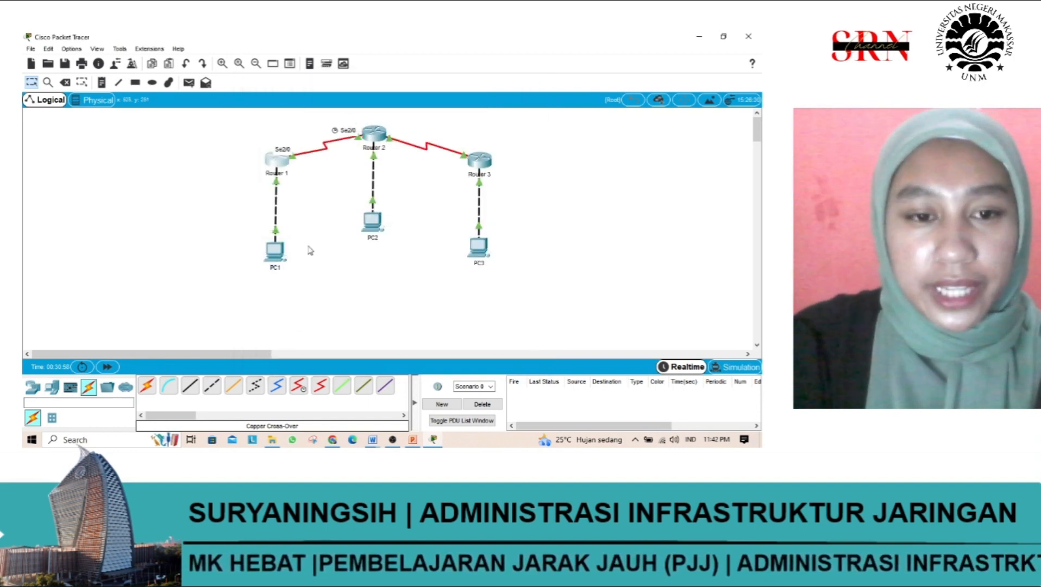